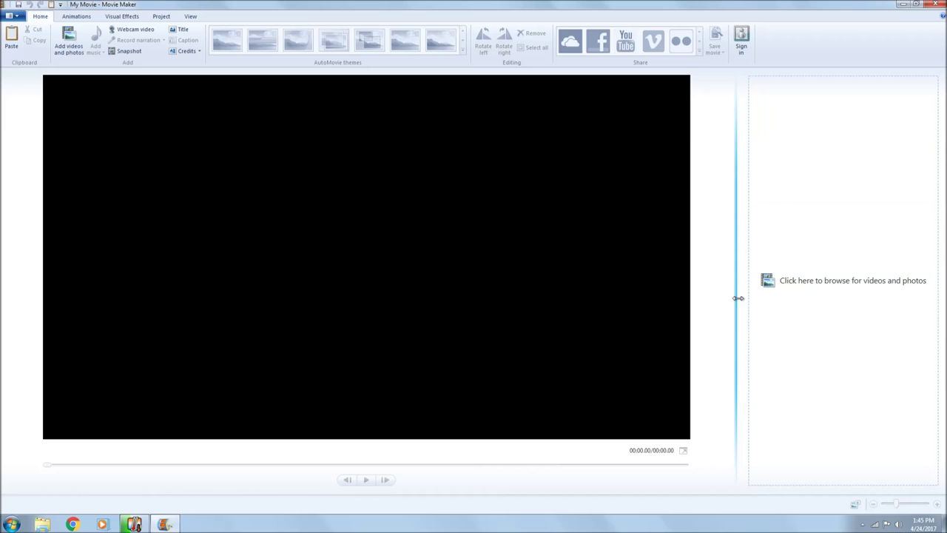
Narrow the preview pane to give the storyboard more than half of the window's width
{"action": "left_click_drag", "start_coordinate": [737, 298], "coordinate": [397, 310]}
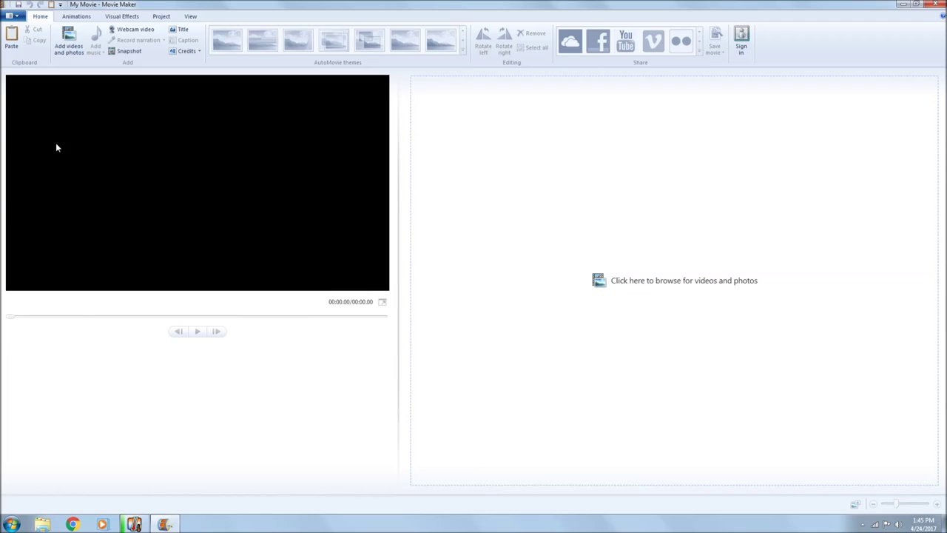
Review the Movie Maker options for audio and video devices, captions, trust center and advanced file preparation
{"action": "left_click", "coordinate": [18, 16]}
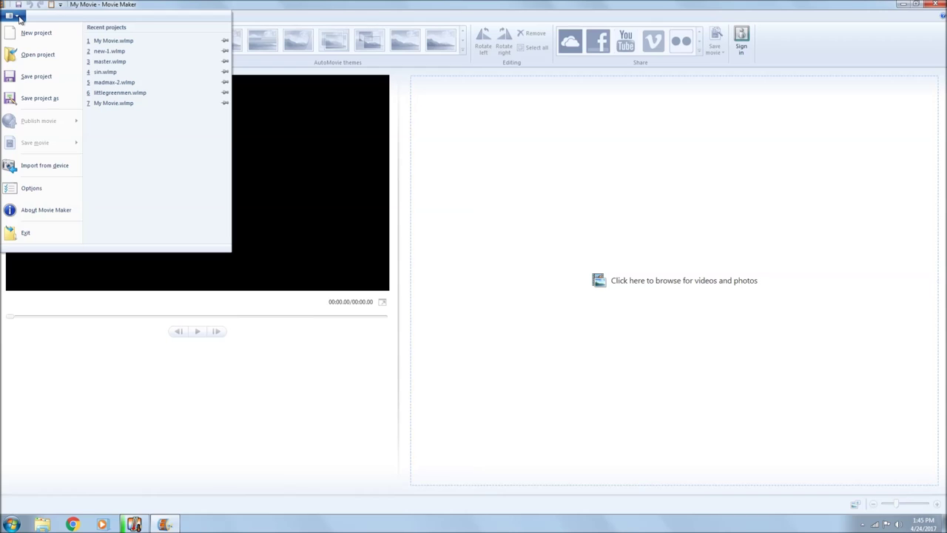
{"action": "left_click", "coordinate": [44, 191]}
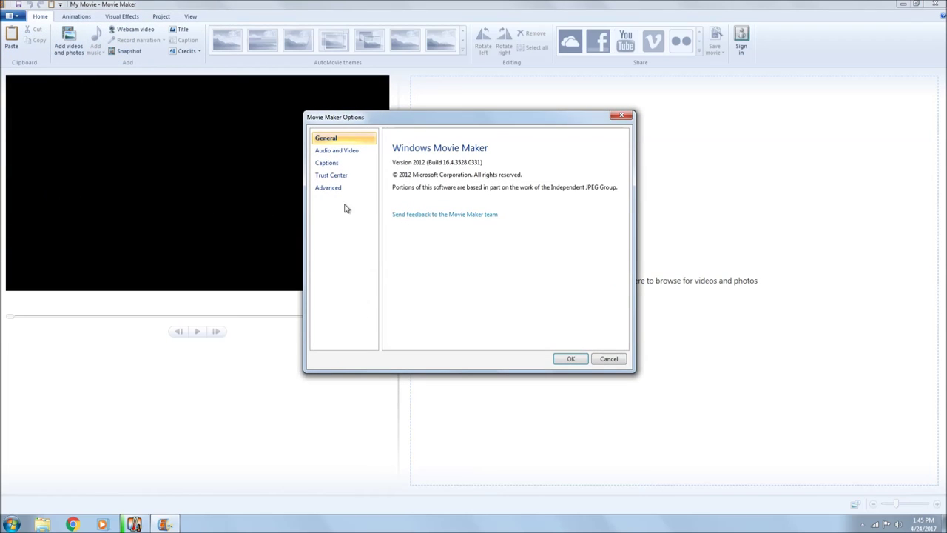
{"action": "left_click", "coordinate": [335, 153]}
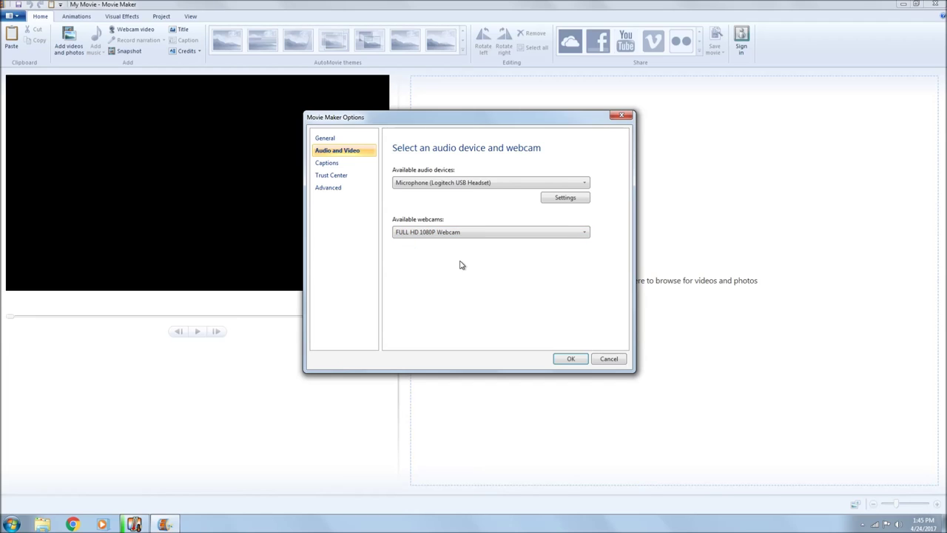
{"action": "left_click", "coordinate": [571, 200]}
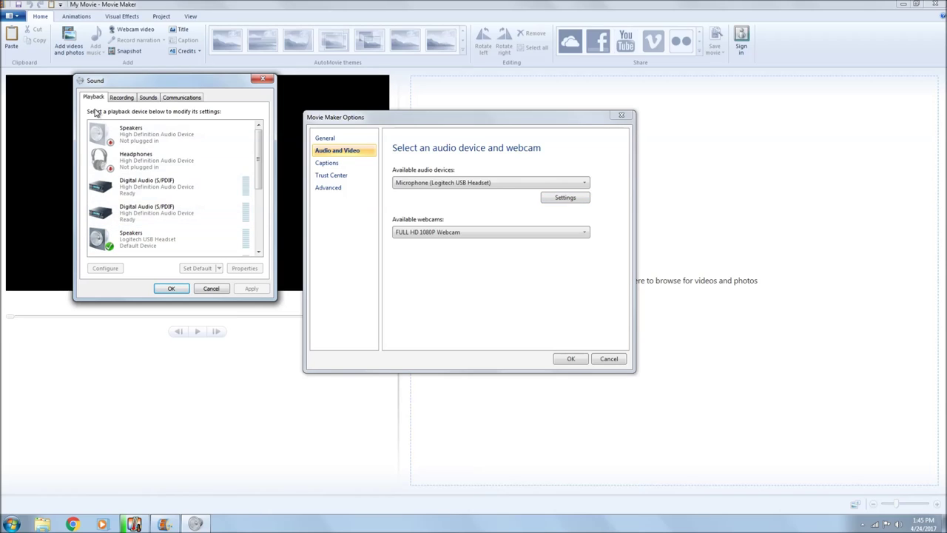
{"action": "left_click", "coordinate": [264, 79]}
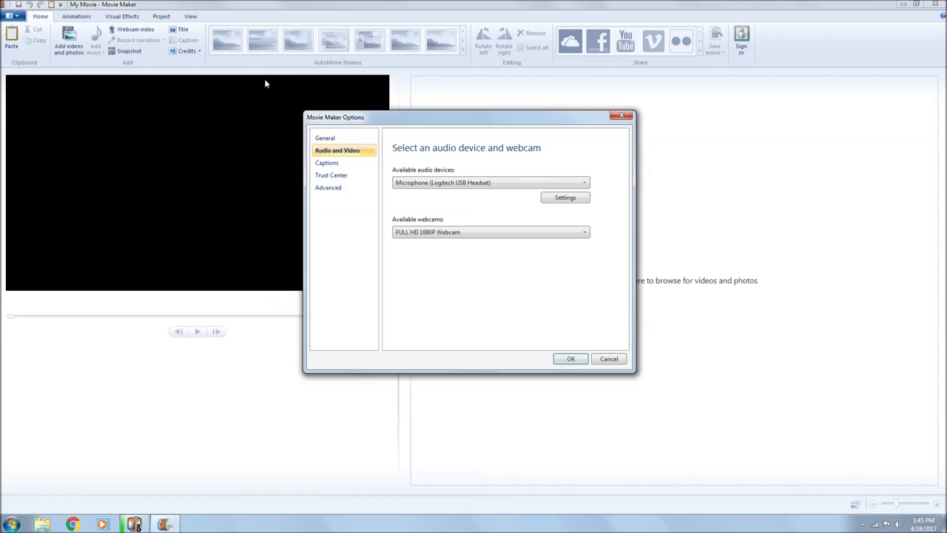
{"action": "left_click", "coordinate": [320, 163]}
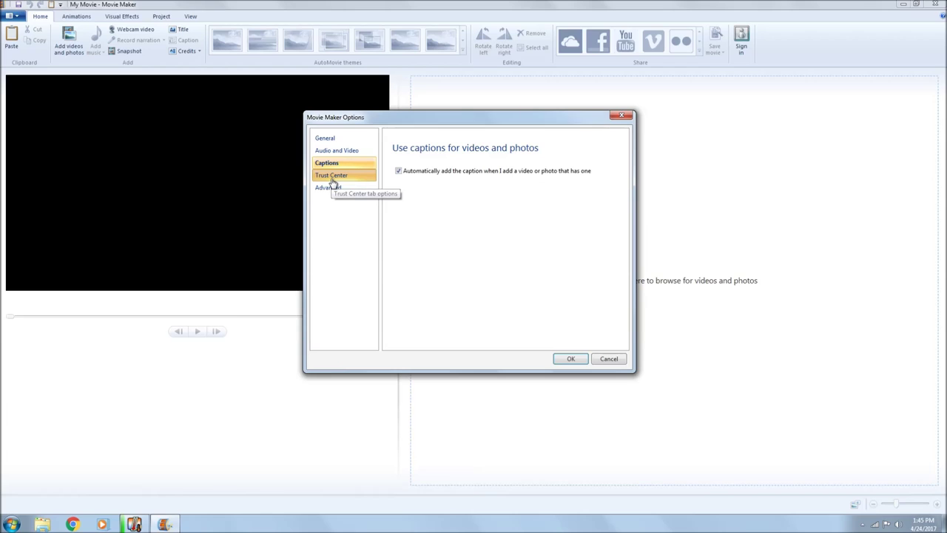
{"action": "left_click", "coordinate": [332, 183]}
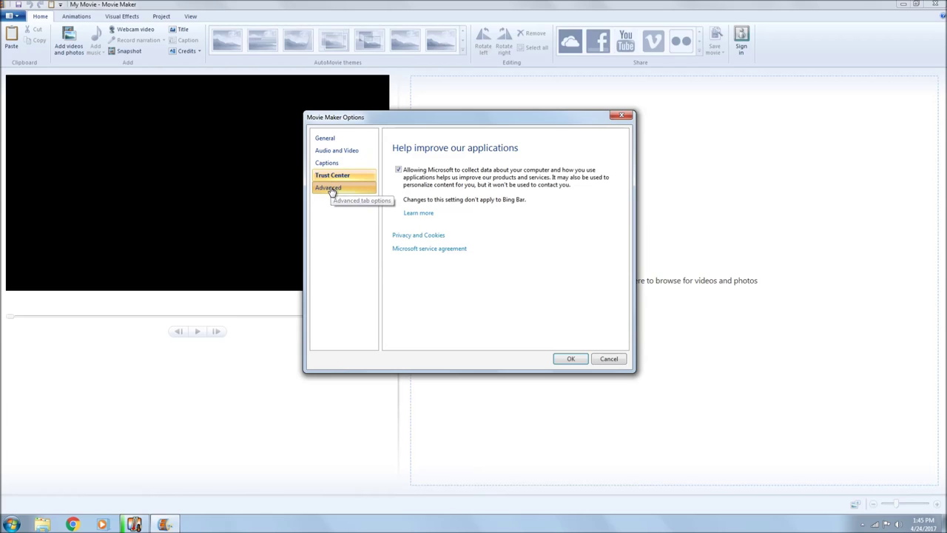
{"action": "left_click", "coordinate": [330, 189]}
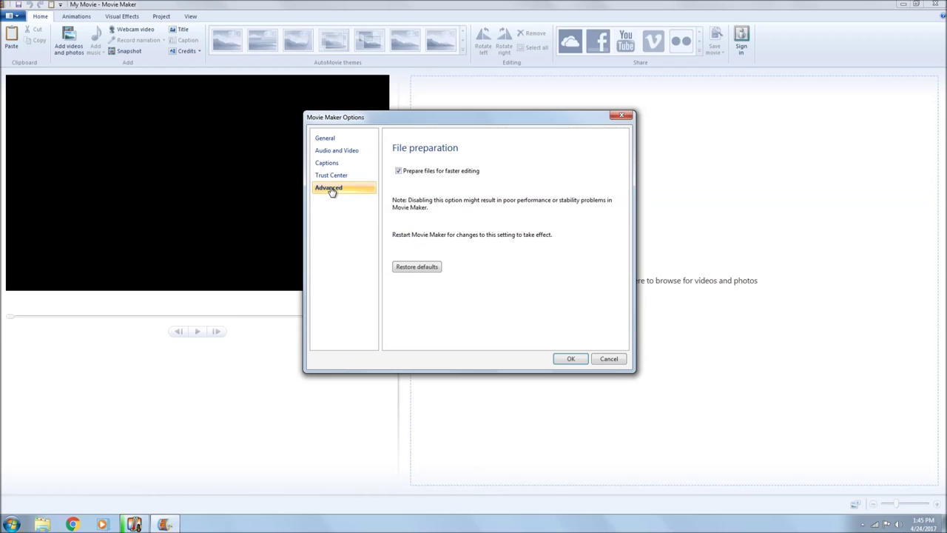
{"action": "left_click", "coordinate": [331, 141]}
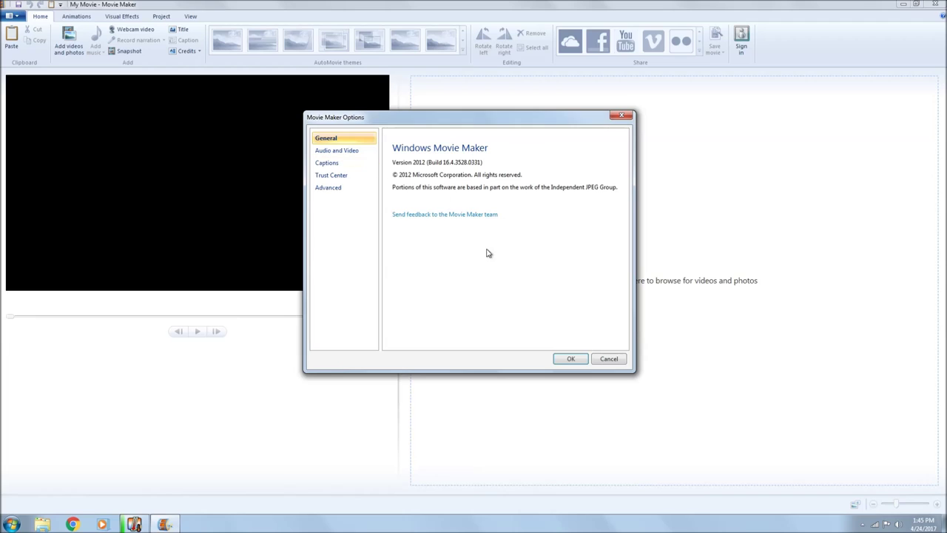
{"action": "left_click", "coordinate": [572, 360]}
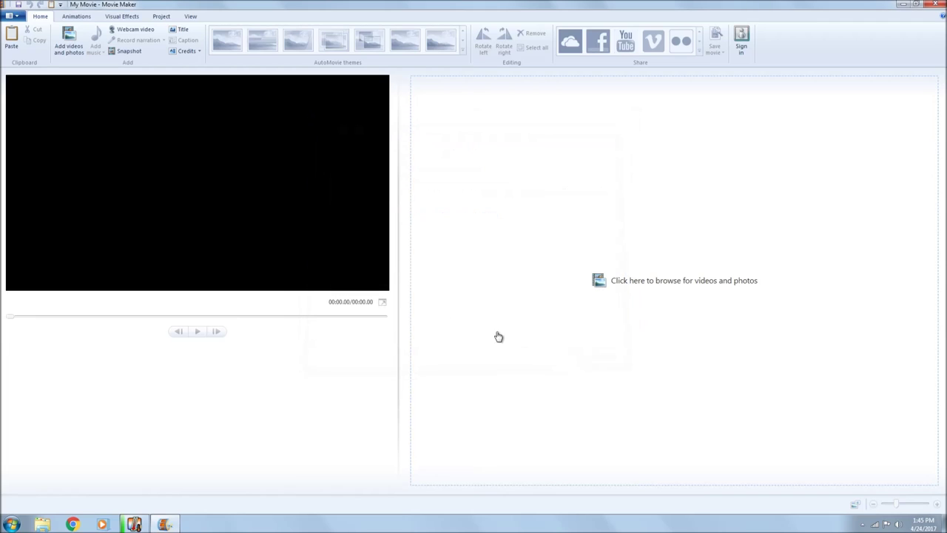
{"action": "left_click", "coordinate": [14, 18]}
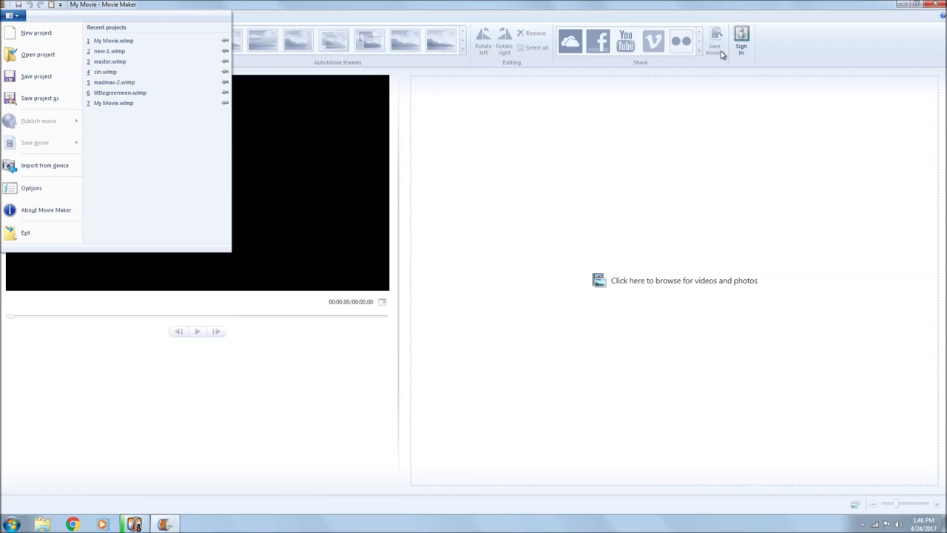
{"action": "left_click", "coordinate": [421, 208]}
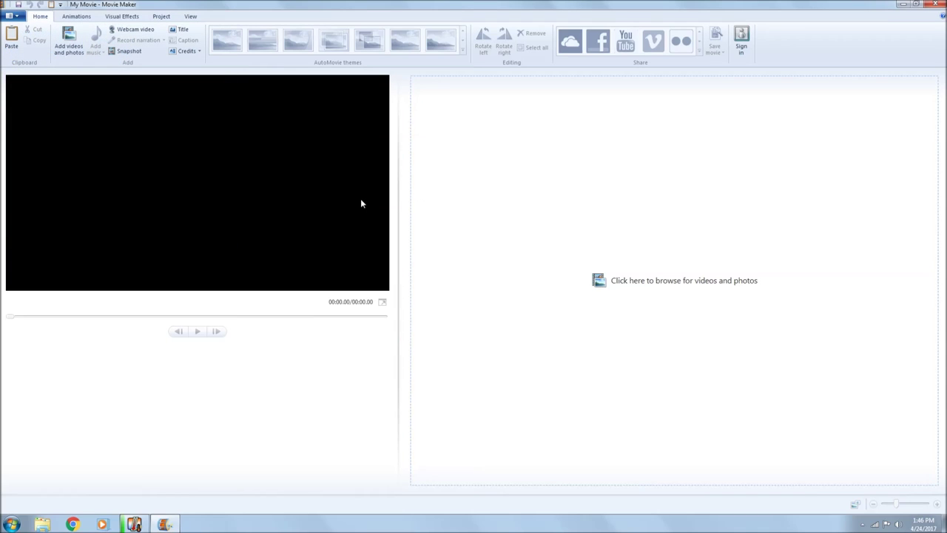
Add the video Halo 10.03.2016 - 07.35.13.01_1 from the Halo folder of the Videos library to the project
{"action": "left_click", "coordinate": [69, 43]}
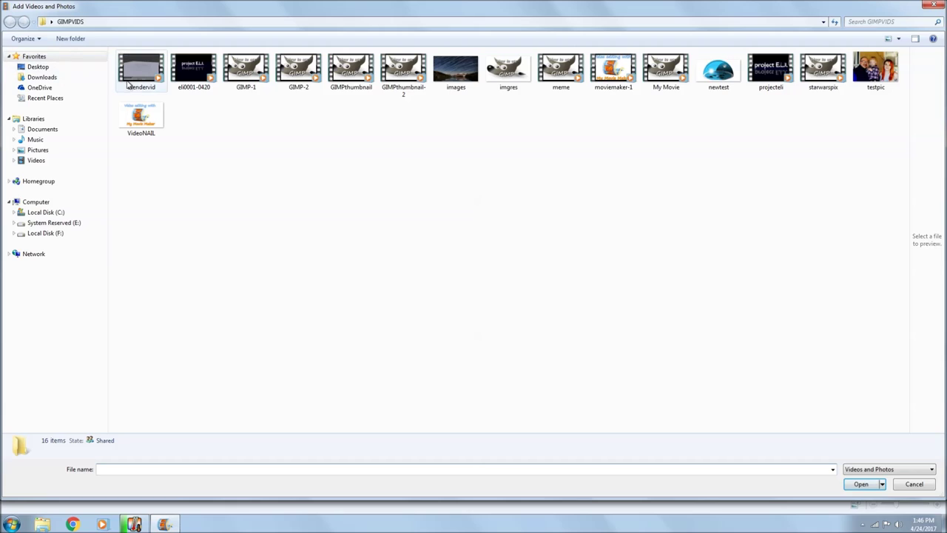
{"action": "left_click", "coordinate": [35, 160]}
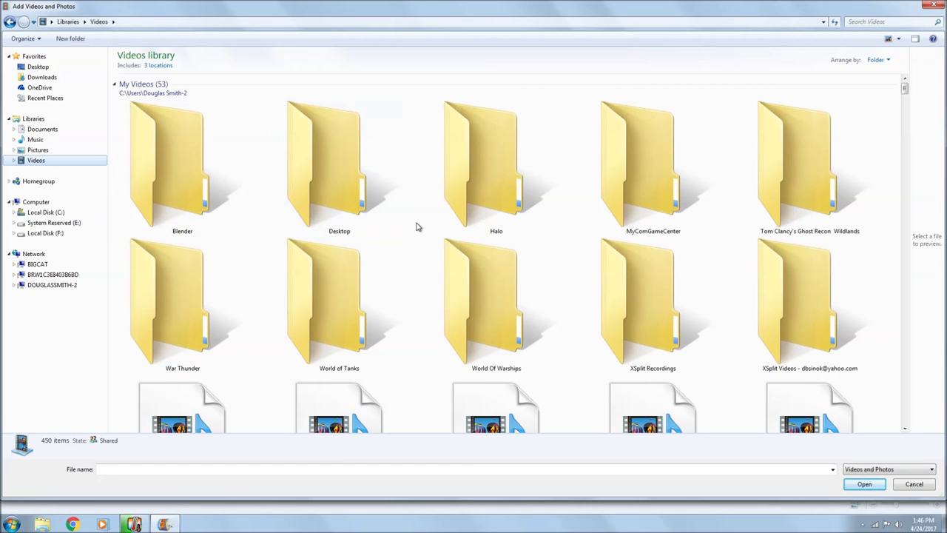
{"action": "left_click", "coordinate": [497, 176]}
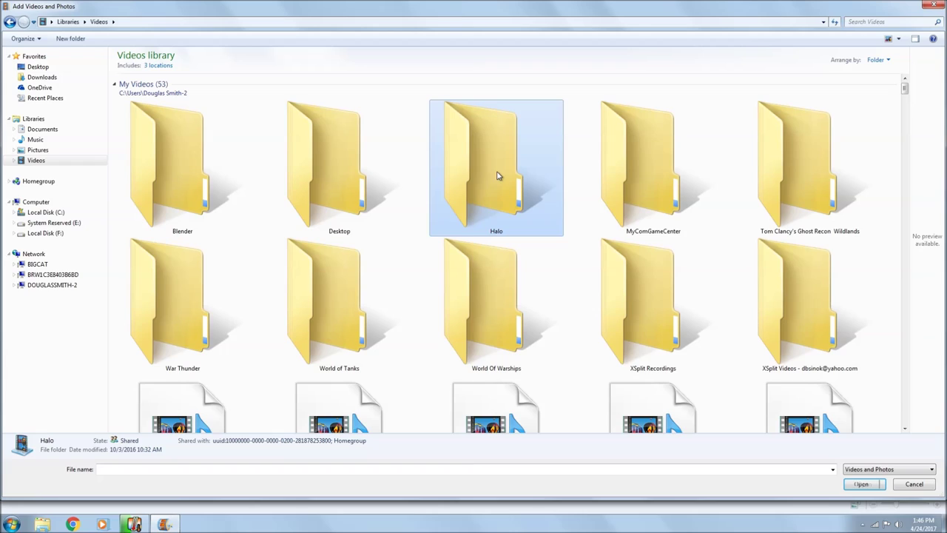
{"action": "double_click", "coordinate": [497, 175]}
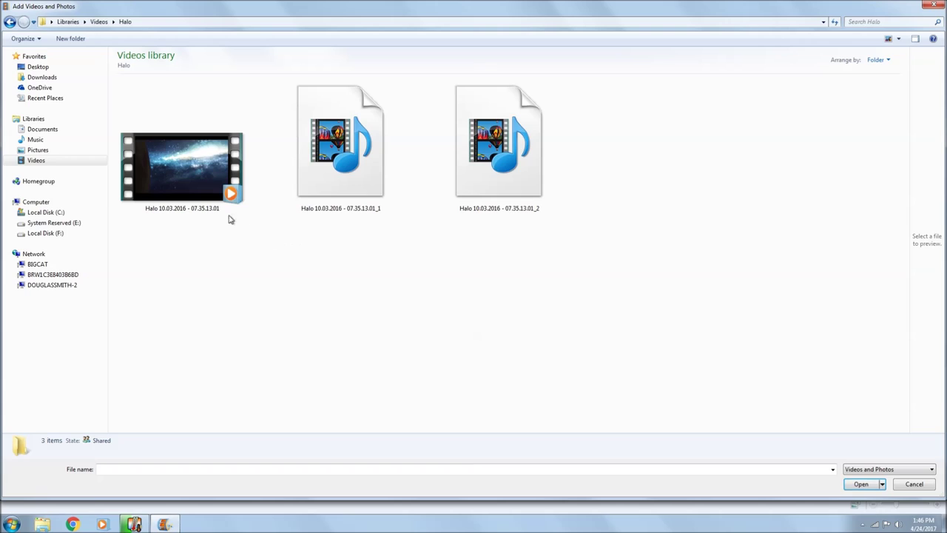
{"action": "left_click", "coordinate": [341, 167]}
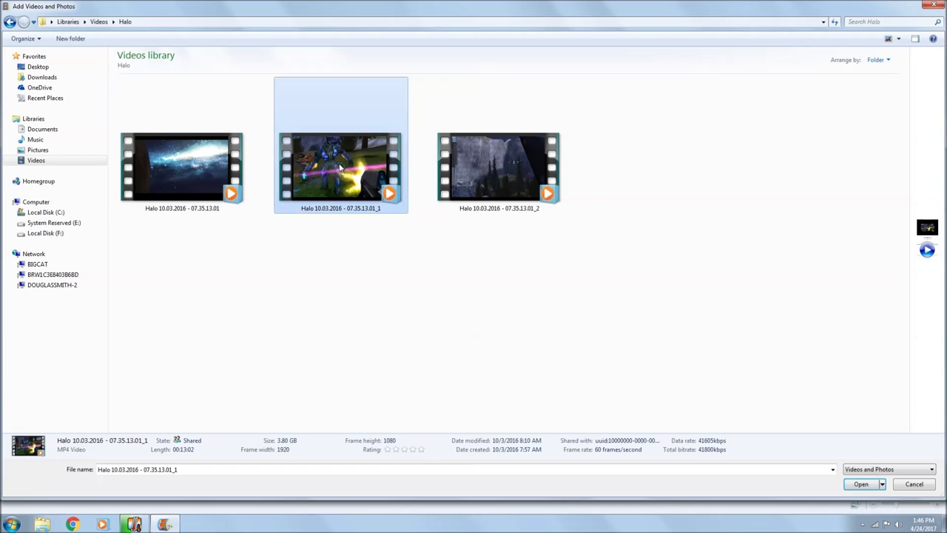
{"action": "left_click", "coordinate": [848, 486]}
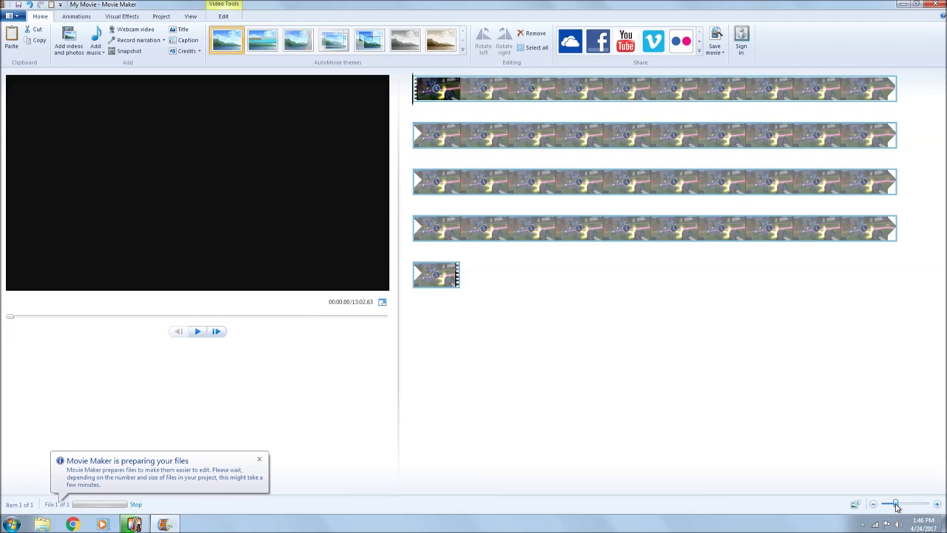
Play the beginning of the Halo video, pause at 00:23.97 and split the clip there
{"action": "left_click_drag", "start_coordinate": [895, 504], "coordinate": [888, 504]}
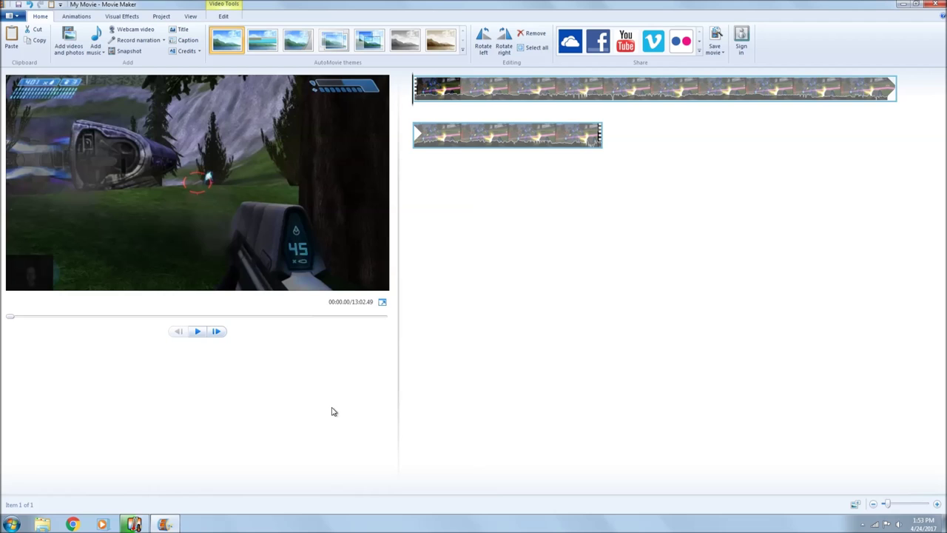
{"action": "left_click", "coordinate": [197, 332]}
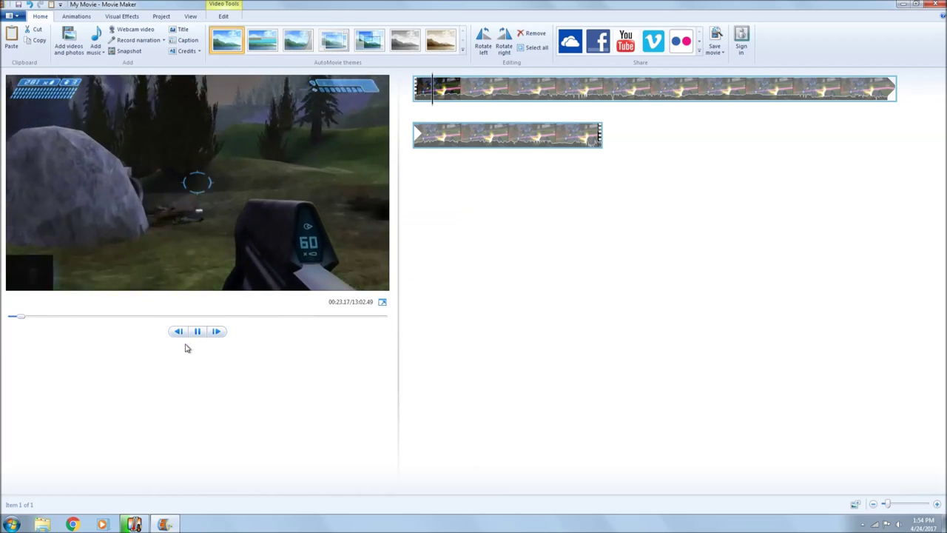
{"action": "left_click", "coordinate": [197, 332]}
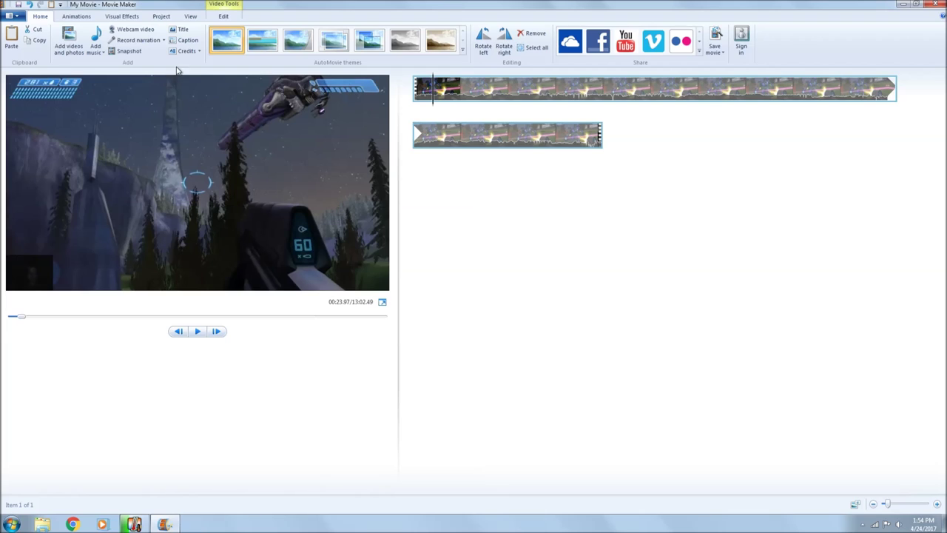
{"action": "left_click", "coordinate": [222, 12]}
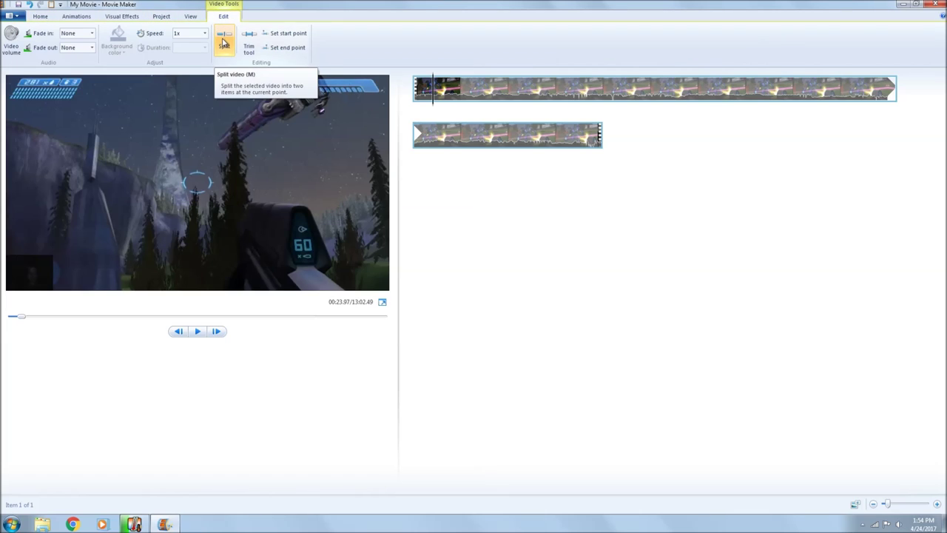
{"action": "left_click", "coordinate": [224, 42]}
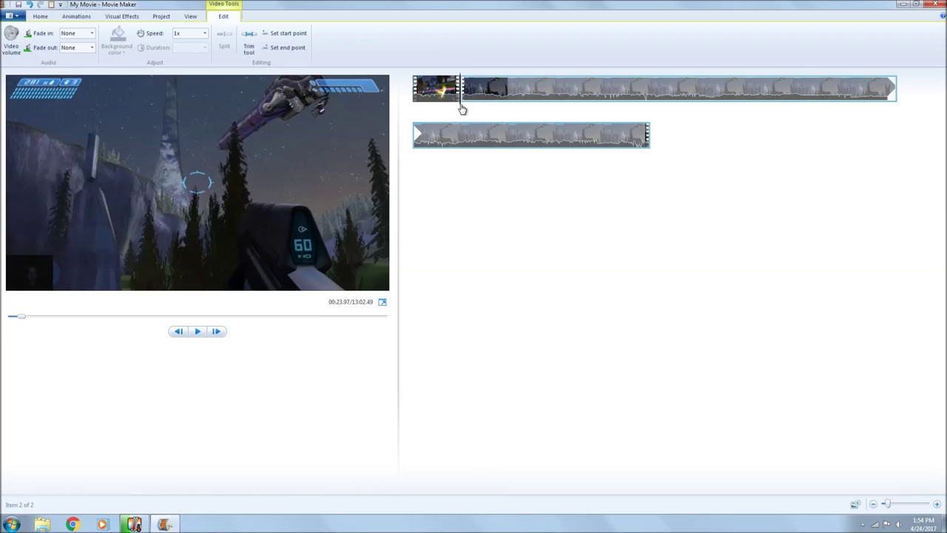
Split the second clip at 02:34.33 and remove the section between the two split points
{"action": "left_click_drag", "start_coordinate": [461, 109], "coordinate": [576, 104]}
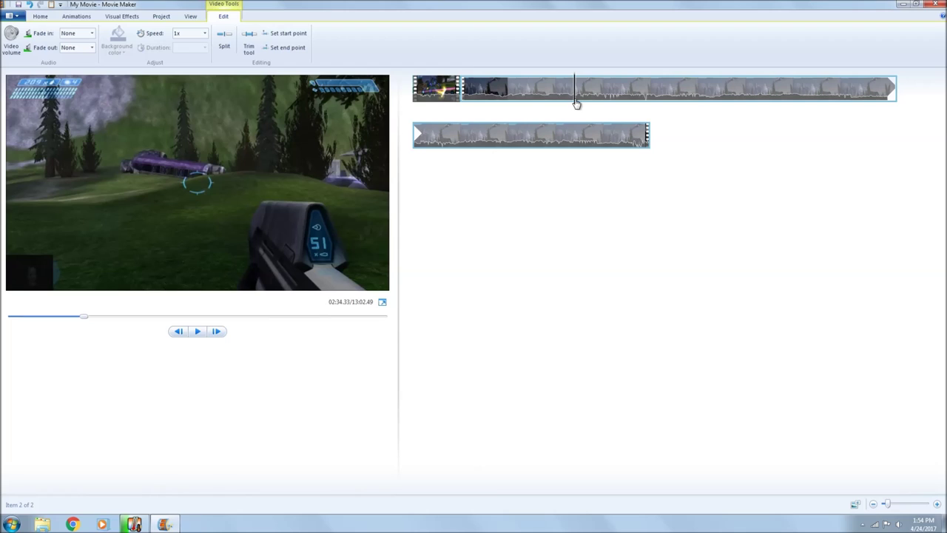
{"action": "left_click", "coordinate": [226, 47]}
{"action": "right_click", "coordinate": [531, 91]}
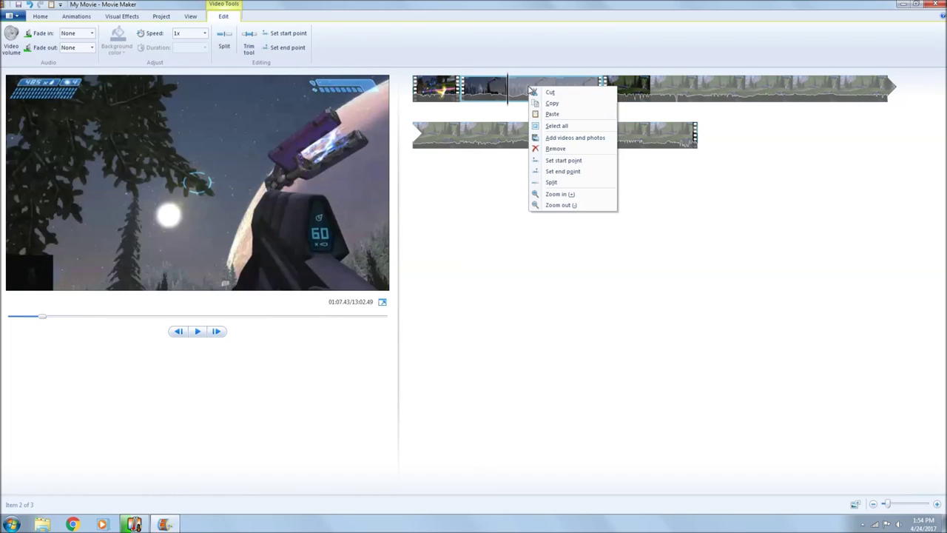
{"action": "left_click", "coordinate": [557, 149]}
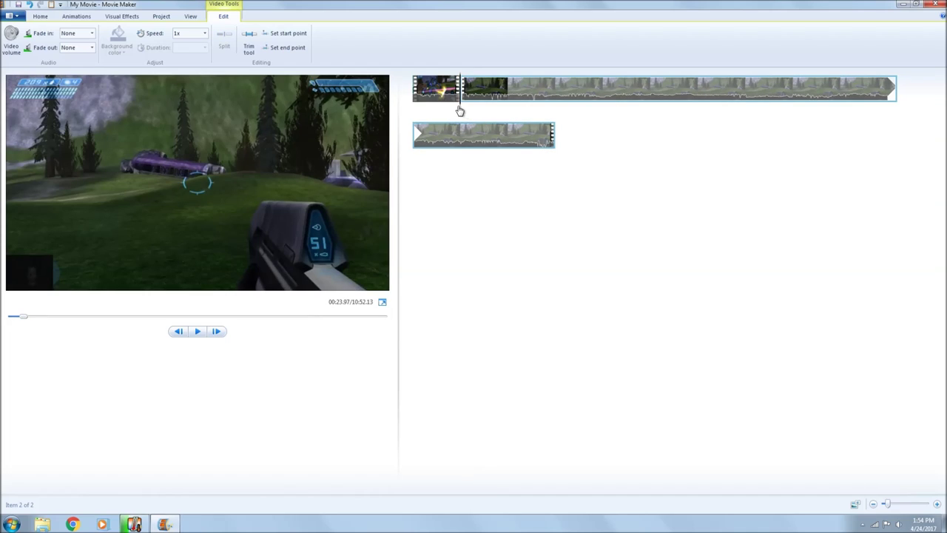
Split the second clip at 02:43.00 and remove its part before the new split point
{"action": "left_click_drag", "start_coordinate": [461, 106], "coordinate": [588, 108]}
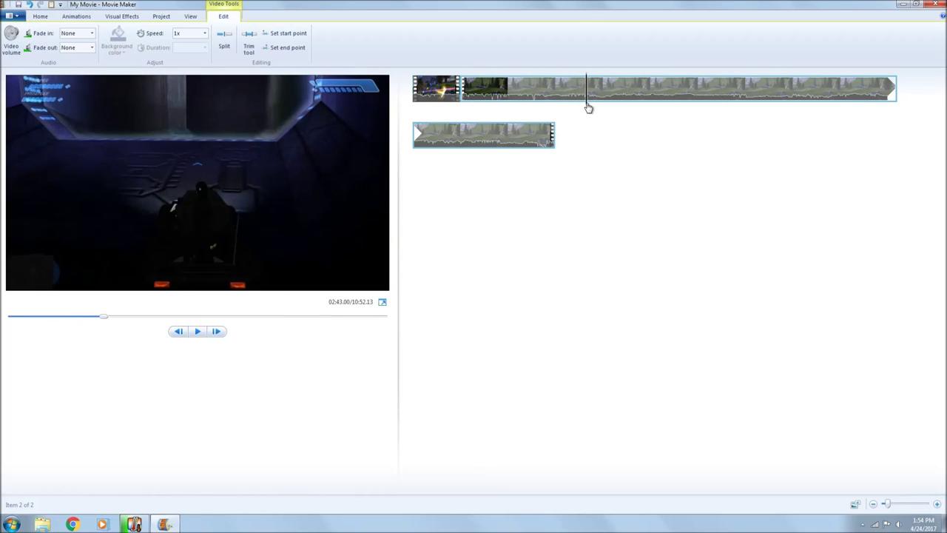
{"action": "left_click", "coordinate": [224, 48]}
{"action": "left_click", "coordinate": [507, 94]}
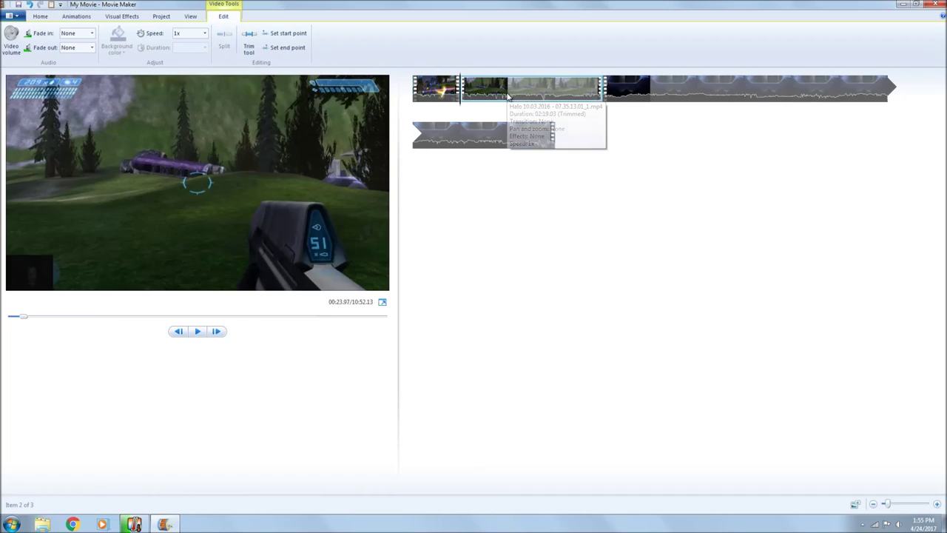
{"action": "right_click", "coordinate": [507, 94]}
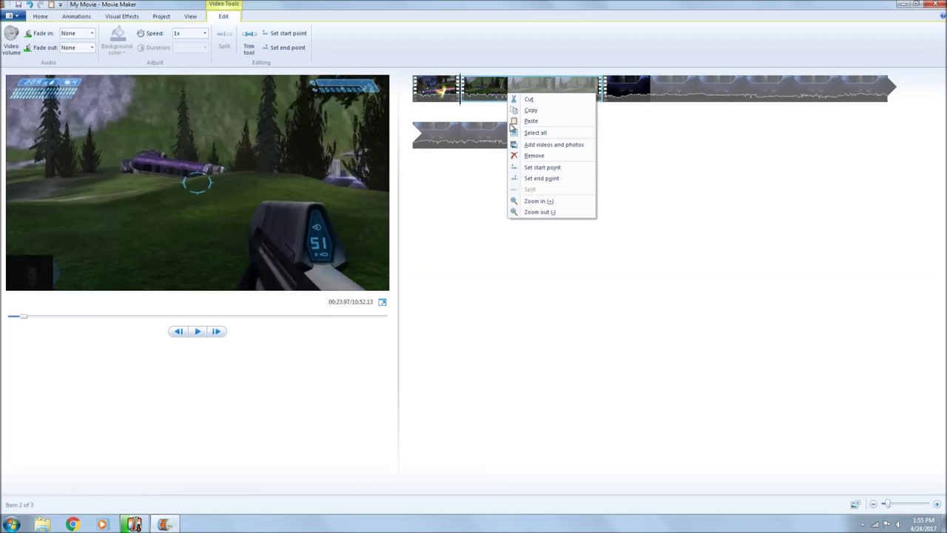
{"action": "left_click", "coordinate": [534, 156]}
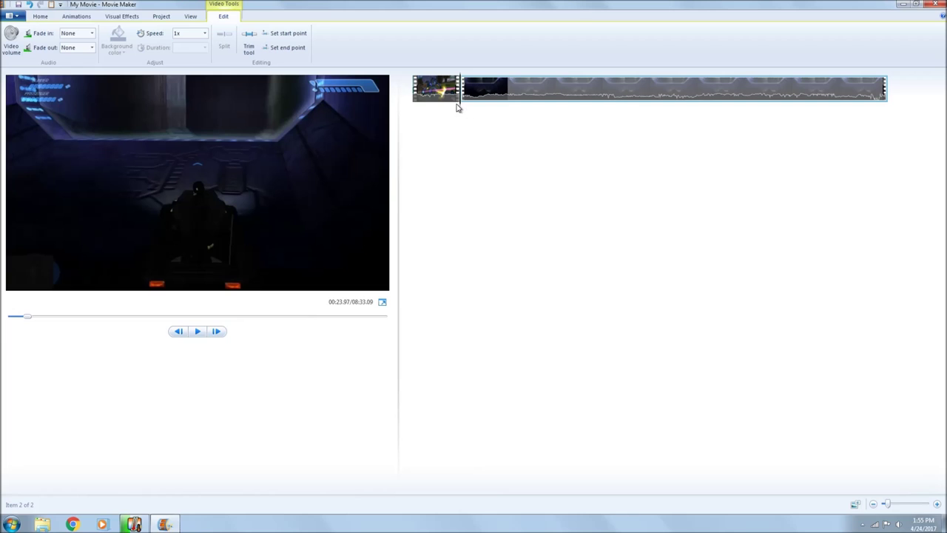
Split the remaining footage after the first clip at 01:03.70 and again at 02:00.23
{"action": "left_click_drag", "start_coordinate": [462, 109], "coordinate": [497, 110]}
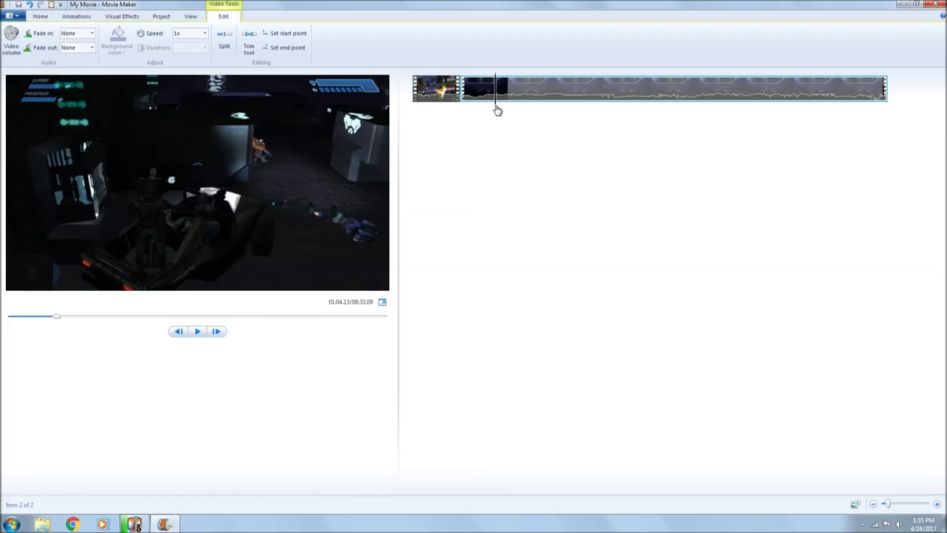
{"action": "left_click", "coordinate": [224, 40]}
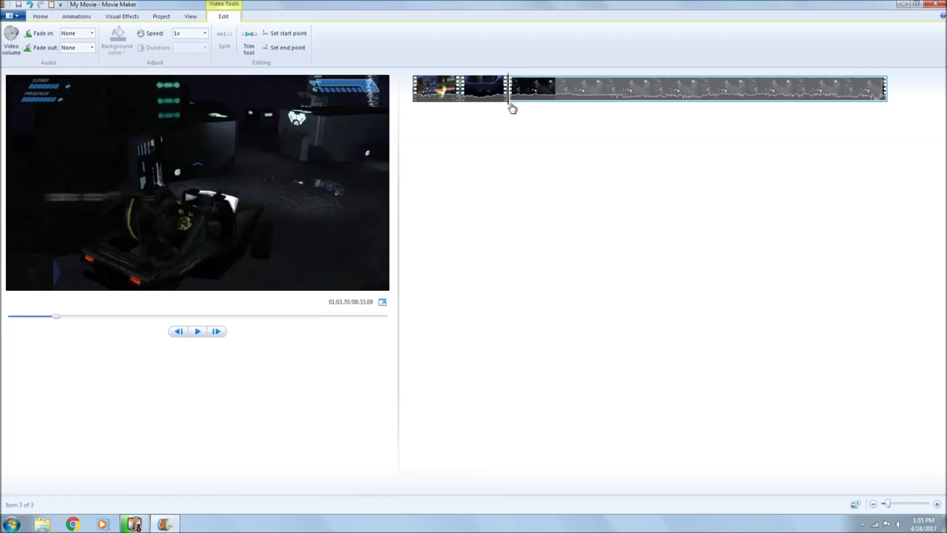
{"action": "left_click_drag", "start_coordinate": [509, 109], "coordinate": [557, 107]}
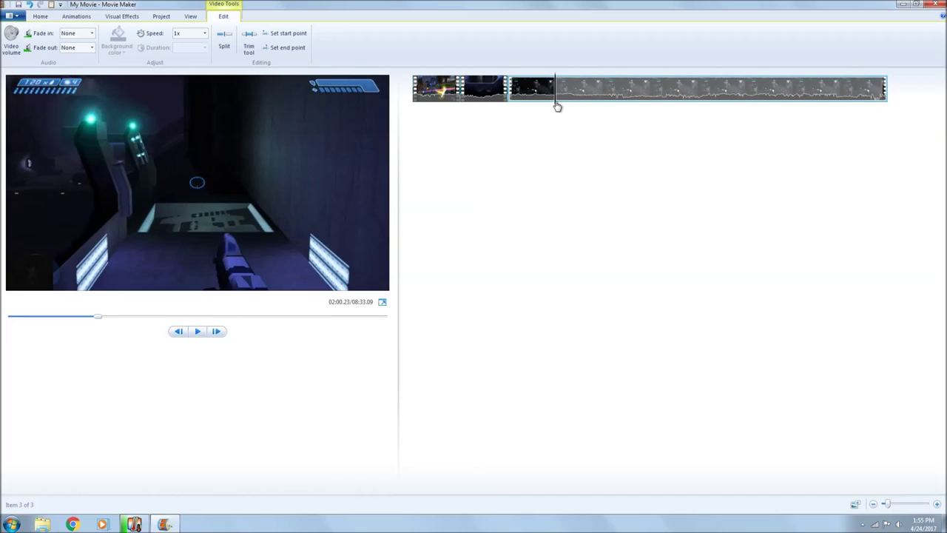
{"action": "left_click", "coordinate": [224, 41]}
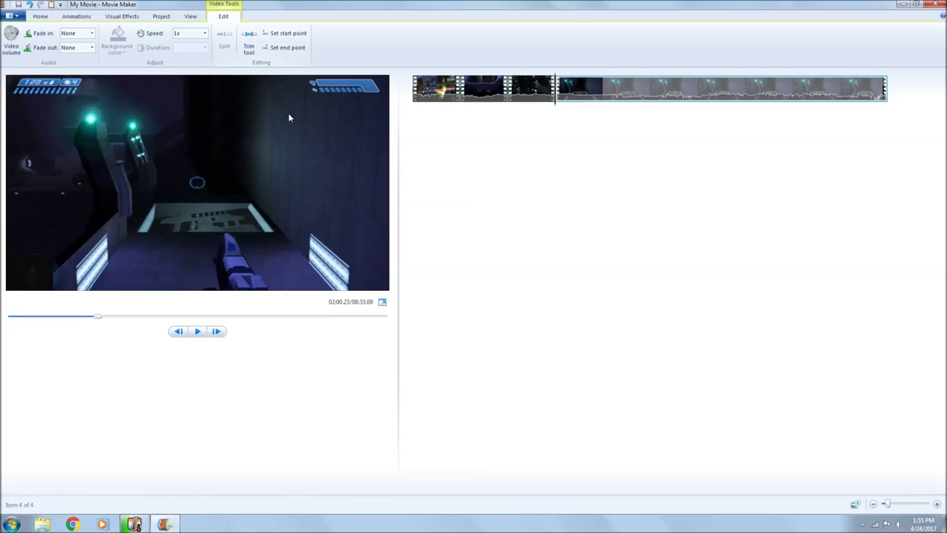
Remove the third clip between the last two split points, then split the remaining footage at 01:32.77
{"action": "right_click", "coordinate": [531, 85]}
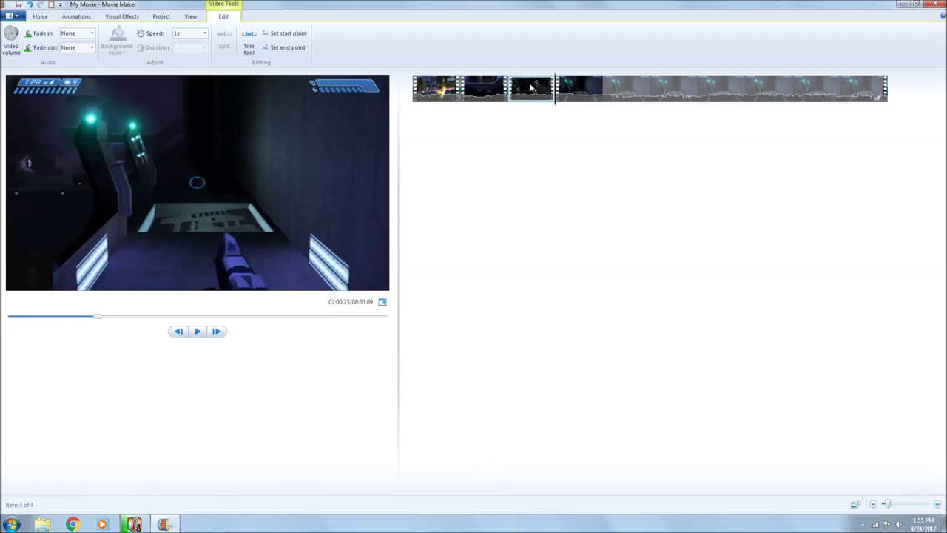
{"action": "left_click", "coordinate": [569, 146]}
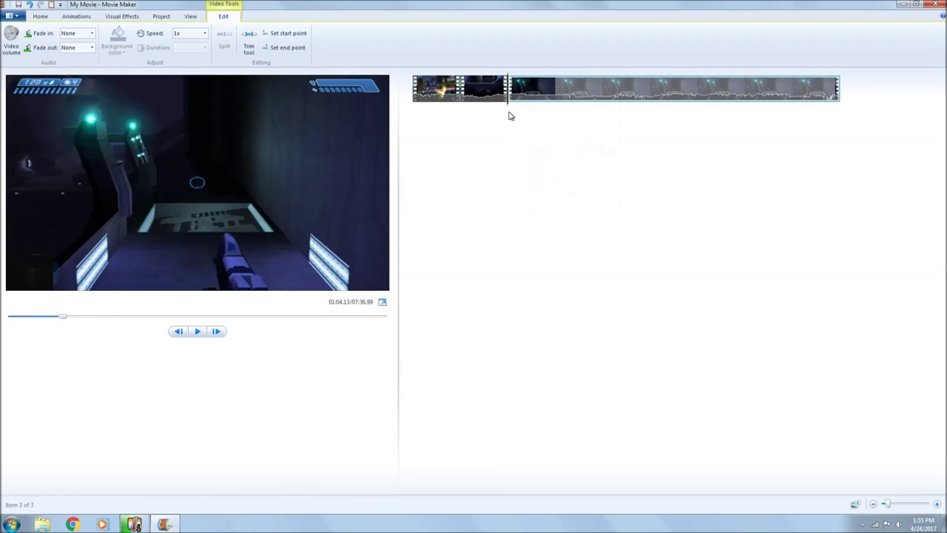
{"action": "left_click_drag", "start_coordinate": [509, 107], "coordinate": [534, 108]}
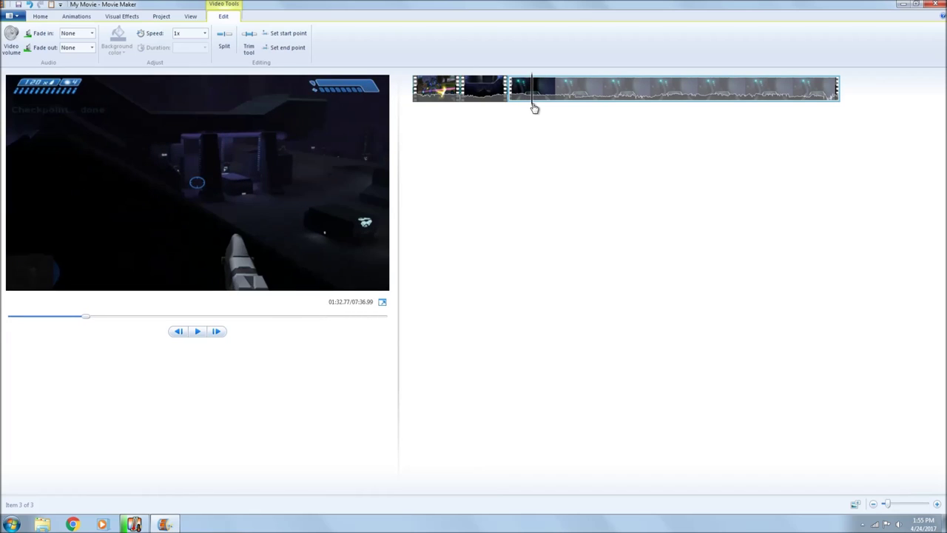
{"action": "left_click", "coordinate": [224, 40]}
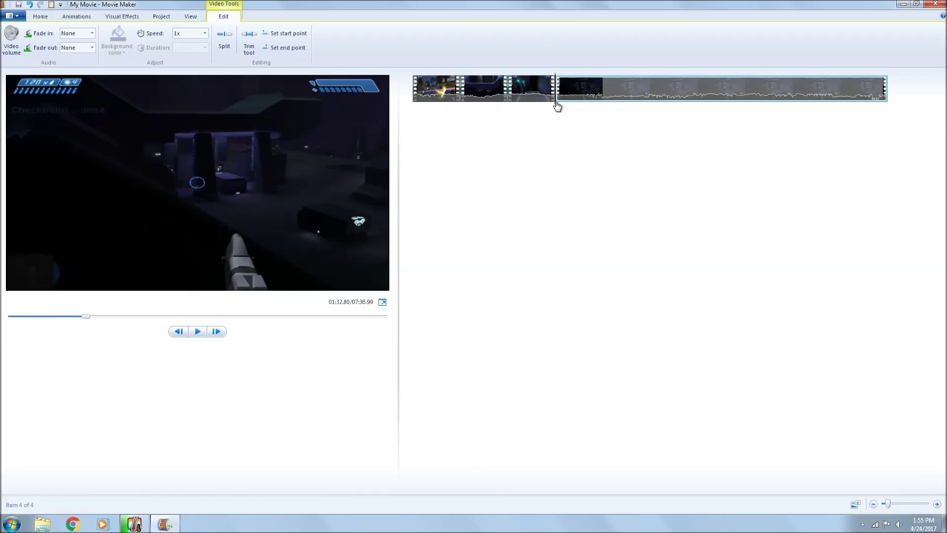
Split the last clip at 02:32.37 and remove its part before the new split point
{"action": "left_click_drag", "start_coordinate": [557, 105], "coordinate": [611, 105]}
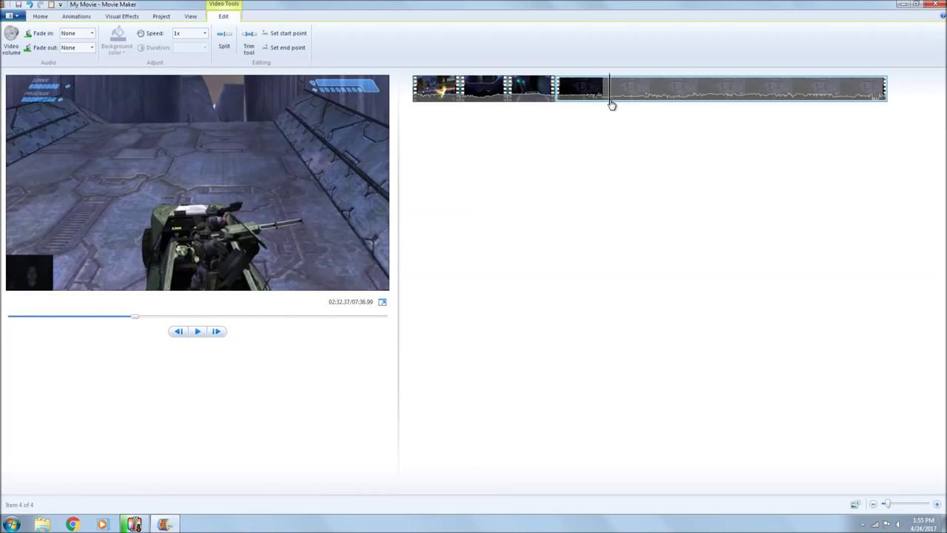
{"action": "left_click", "coordinate": [224, 41]}
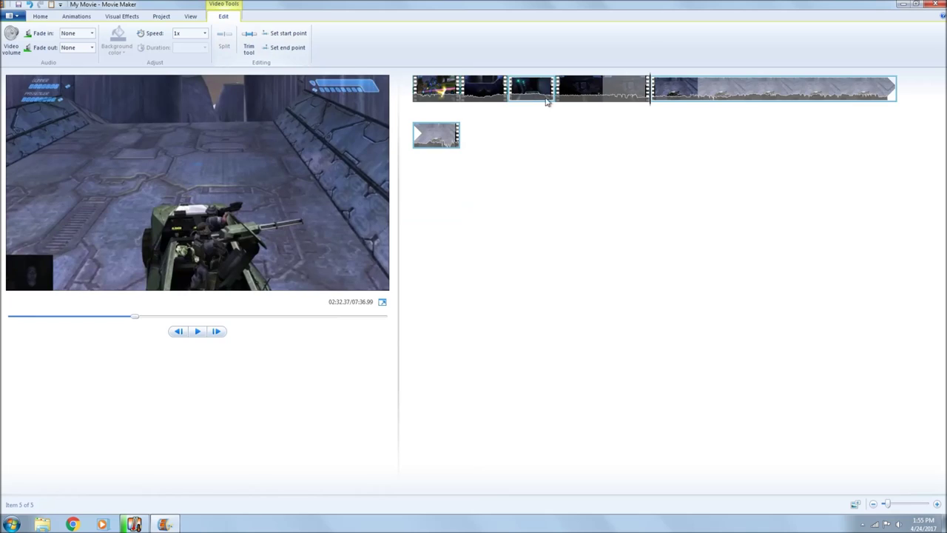
{"action": "right_click", "coordinate": [600, 94]}
{"action": "left_click", "coordinate": [633, 158]}
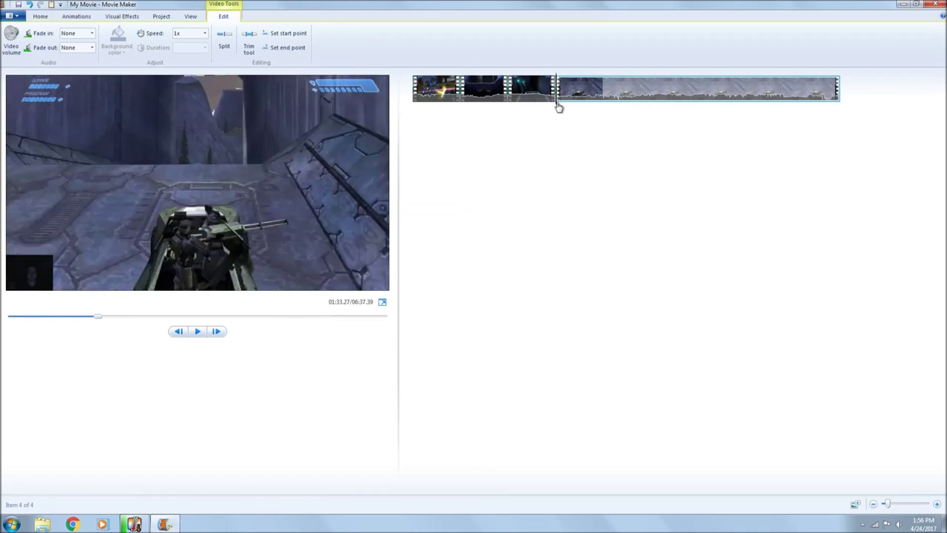
Split the last clip at 01:48.63 and 02:17.20 and remove the section between the two split points
{"action": "left_click_drag", "start_coordinate": [557, 107], "coordinate": [572, 107]}
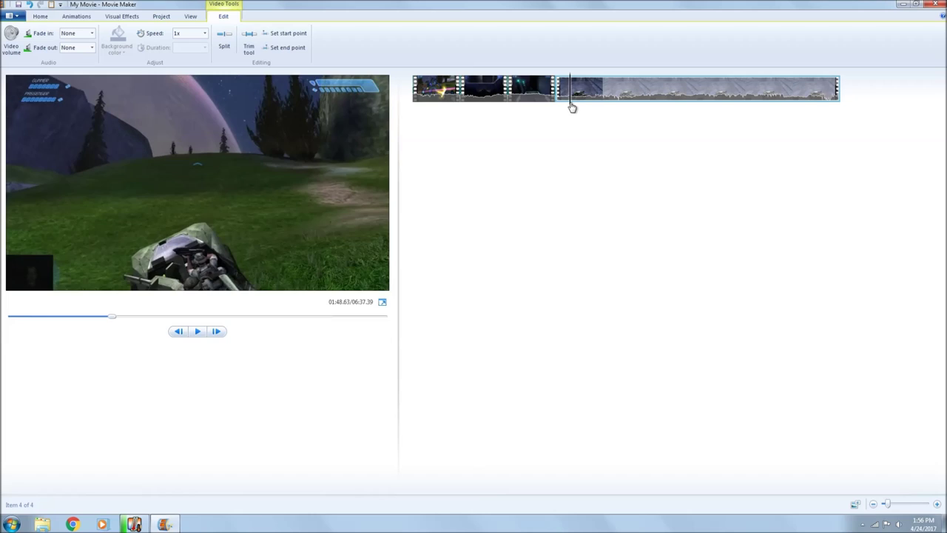
{"action": "left_click", "coordinate": [224, 39]}
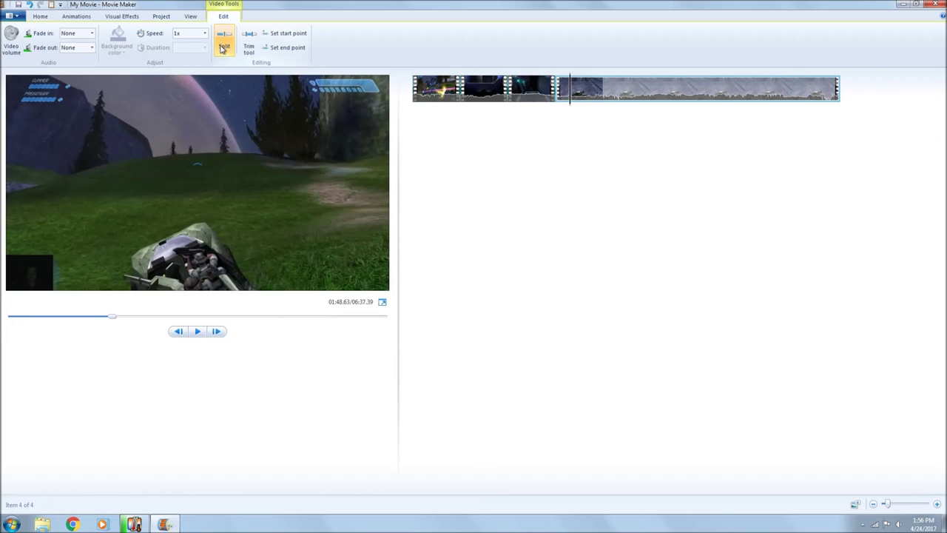
{"action": "left_click_drag", "start_coordinate": [605, 107], "coordinate": [632, 110]}
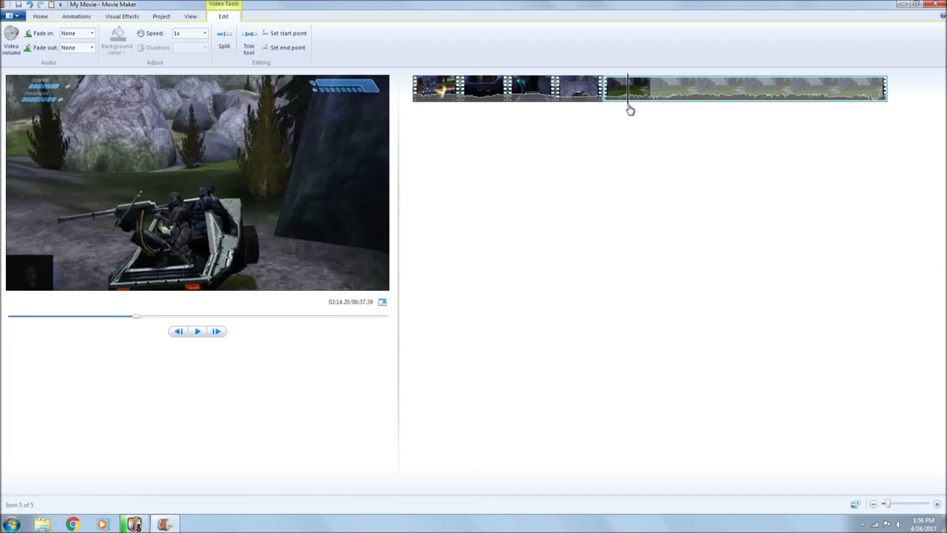
{"action": "left_click_drag", "start_coordinate": [632, 109], "coordinate": [633, 109]}
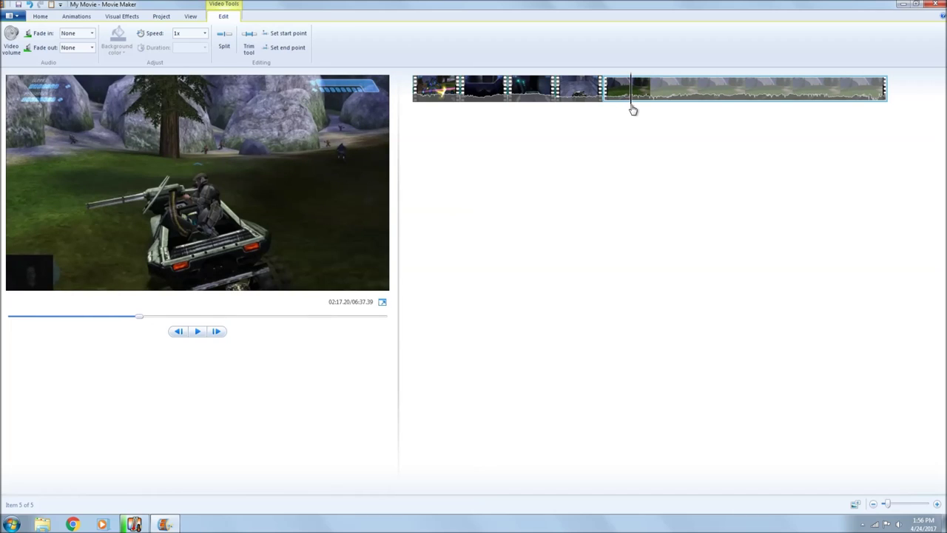
{"action": "left_click", "coordinate": [224, 38]}
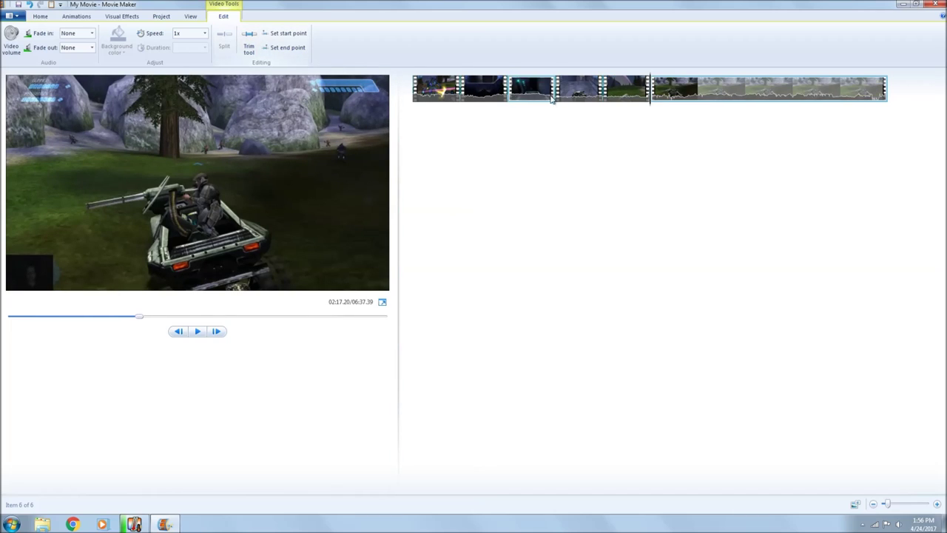
{"action": "right_click", "coordinate": [618, 92]}
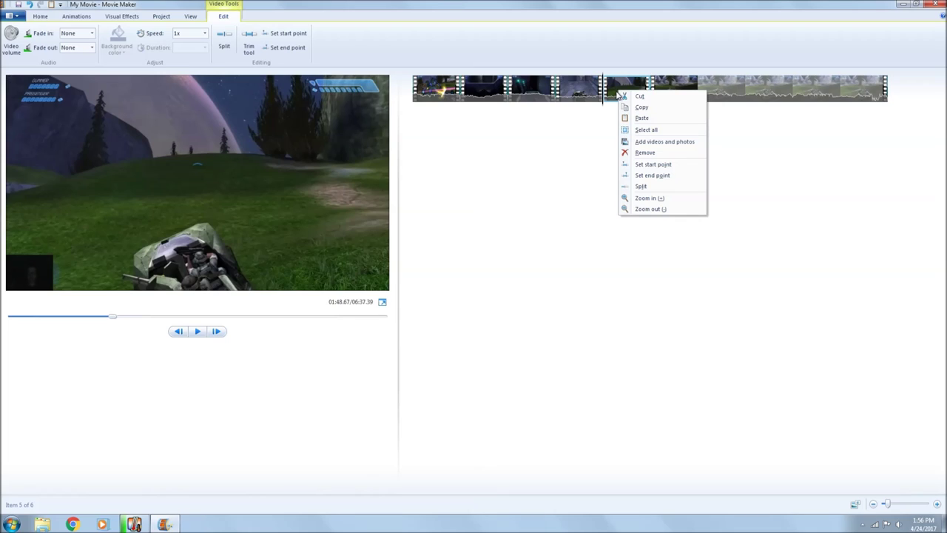
{"action": "left_click", "coordinate": [644, 153]}
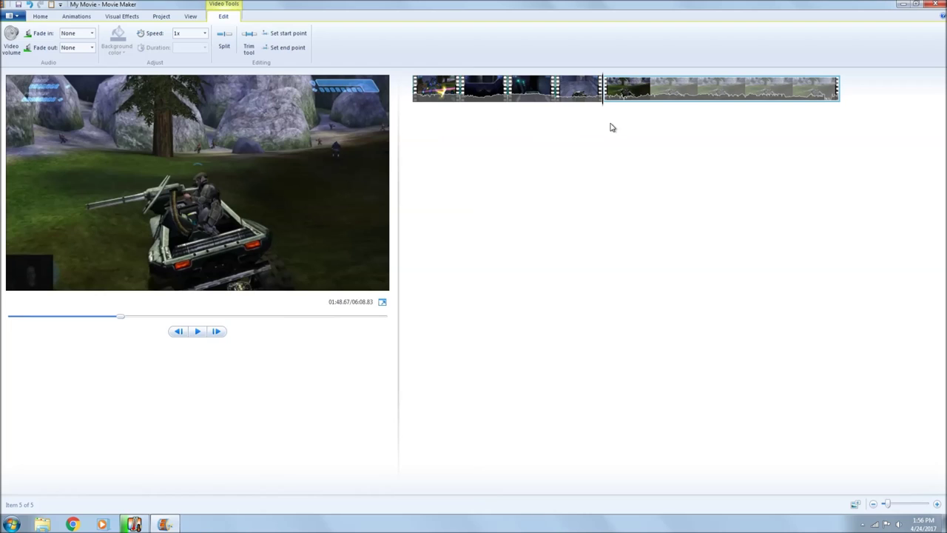
Split the last clip at 02:05.97 and 04:11.97 and remove the section between the two split points
{"action": "left_click_drag", "start_coordinate": [605, 109], "coordinate": [621, 110]}
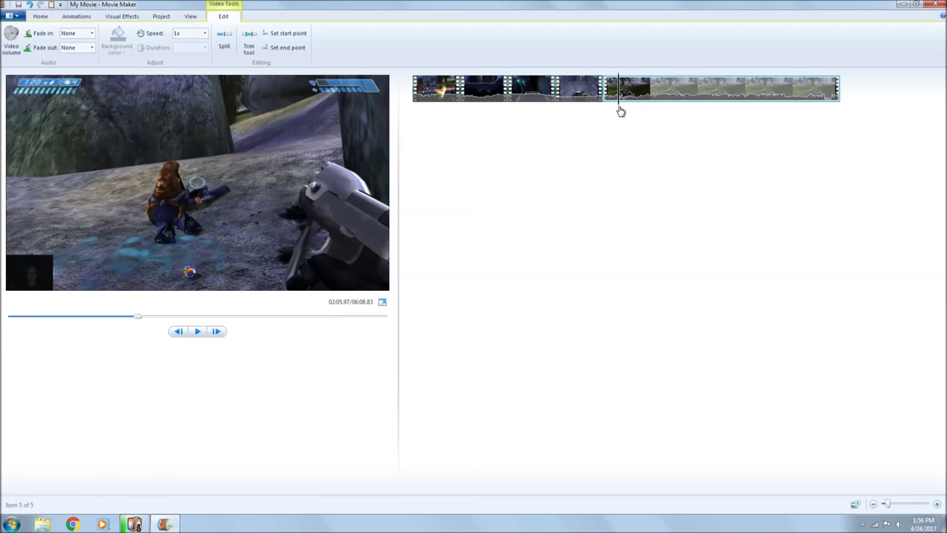
{"action": "left_click", "coordinate": [224, 41]}
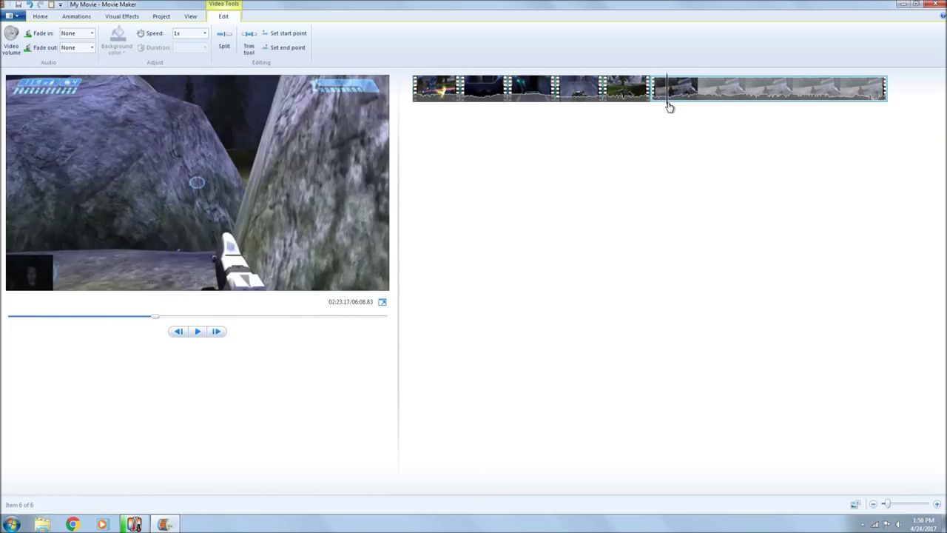
{"action": "left_click_drag", "start_coordinate": [673, 107], "coordinate": [775, 105]}
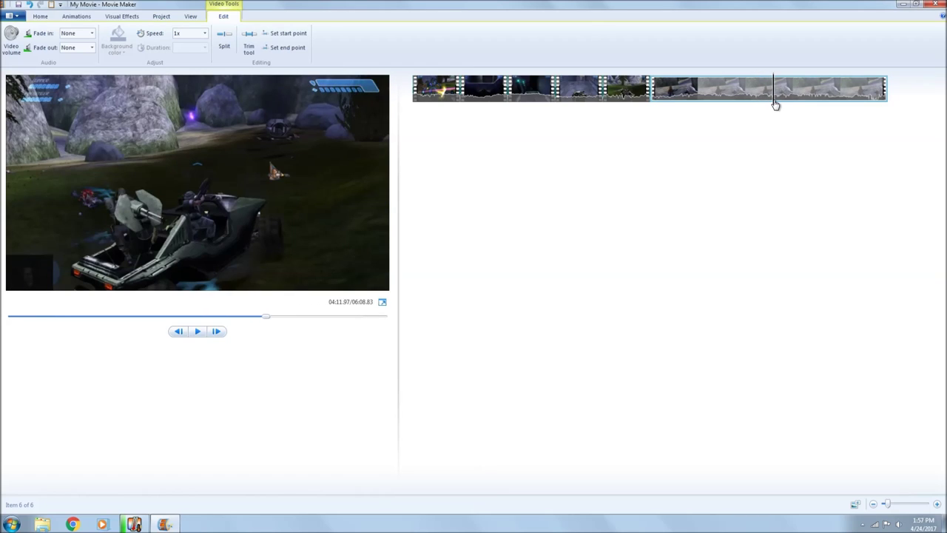
{"action": "left_click", "coordinate": [227, 46]}
{"action": "right_click", "coordinate": [711, 95]}
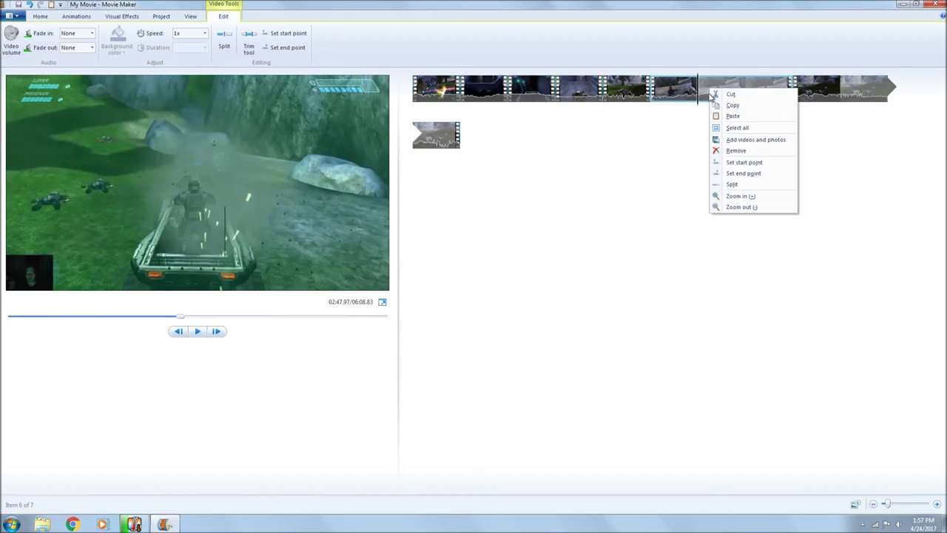
{"action": "left_click", "coordinate": [734, 152]}
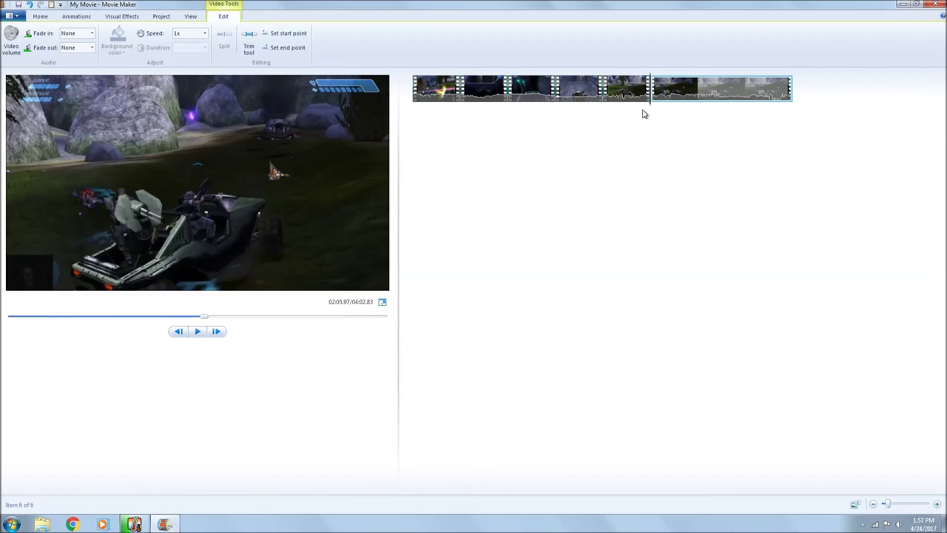
Split the last clip at 03:41.73 and remove its part before the new split point
{"action": "left_click_drag", "start_coordinate": [650, 108], "coordinate": [769, 106]}
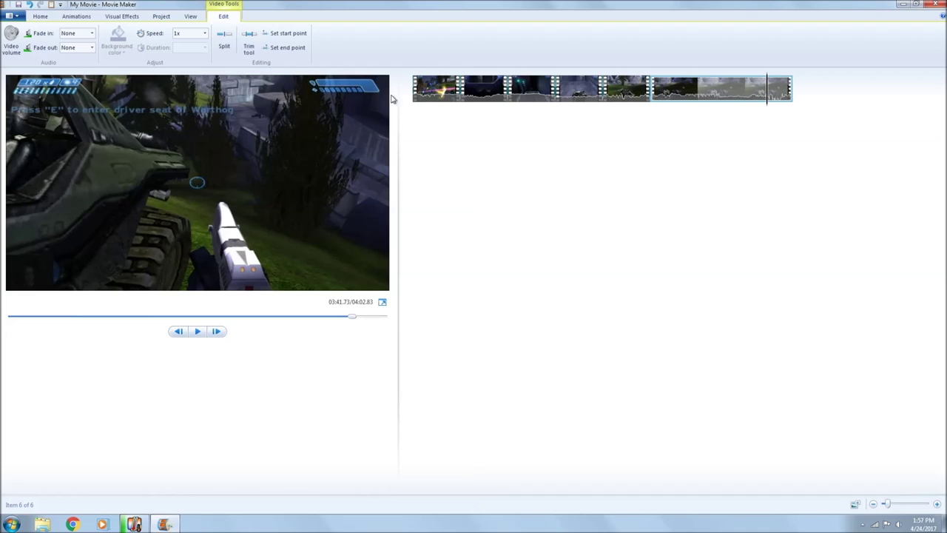
{"action": "left_click", "coordinate": [224, 41]}
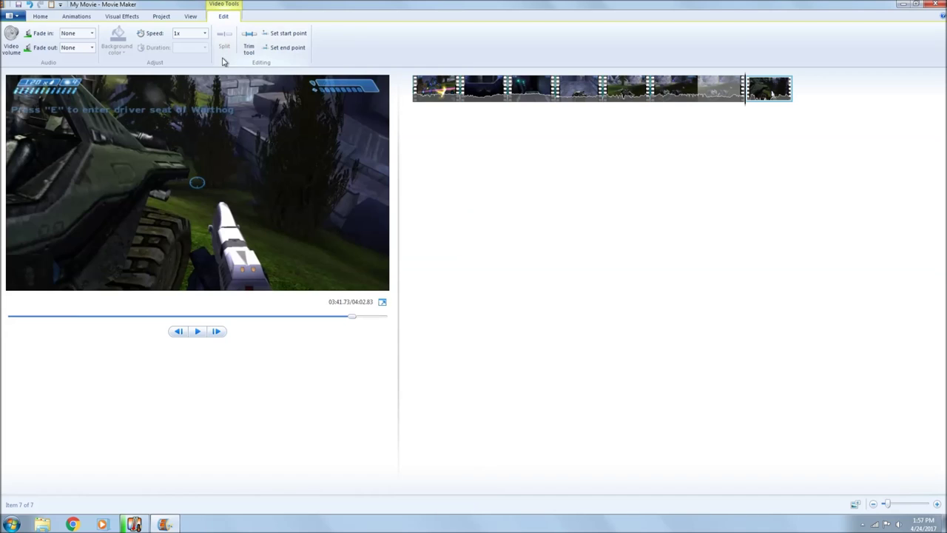
{"action": "right_click", "coordinate": [708, 92]}
{"action": "left_click", "coordinate": [731, 152]}
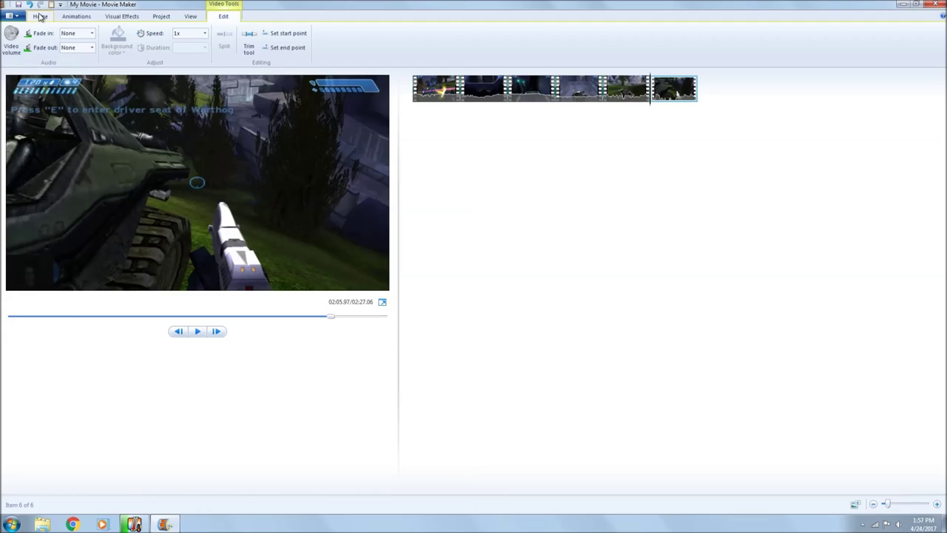
Browse the available transitions, add the Crossfade dissolve to the last clip and apply it to all clips
{"action": "left_click", "coordinate": [40, 16]}
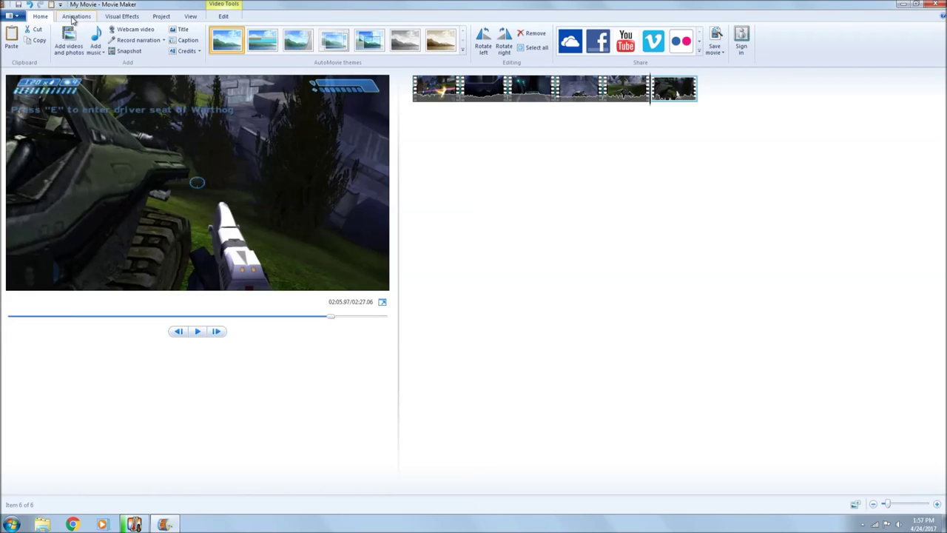
{"action": "left_click", "coordinate": [75, 16]}
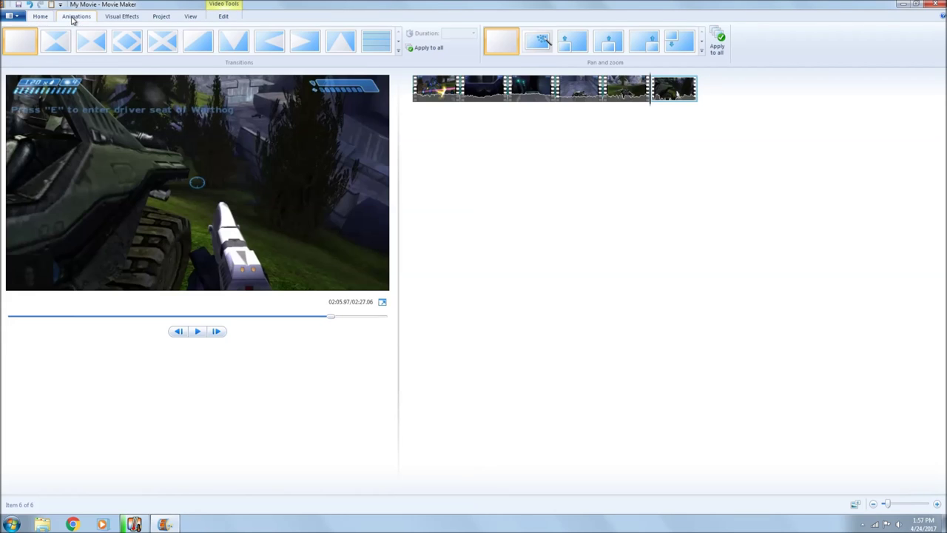
{"action": "left_click", "coordinate": [399, 50]}
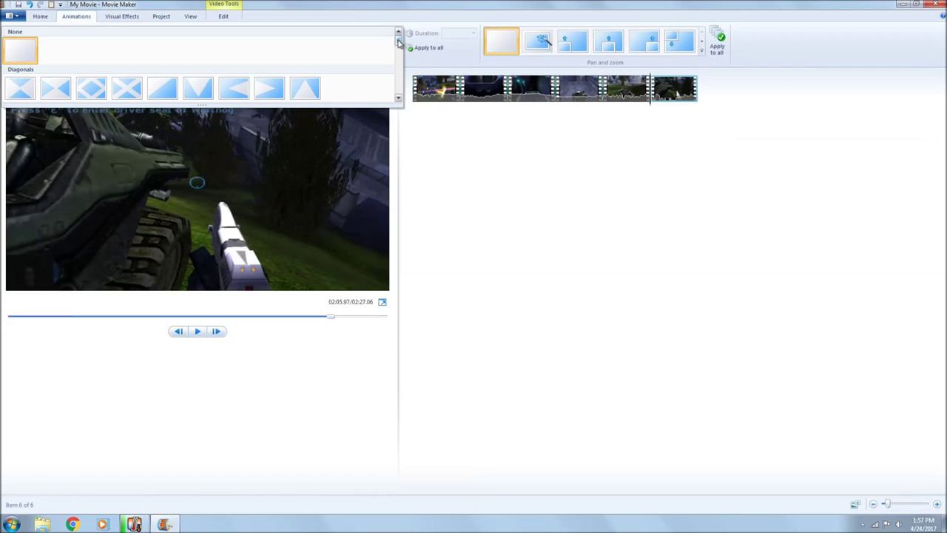
{"action": "left_click_drag", "start_coordinate": [399, 43], "coordinate": [385, 83]}
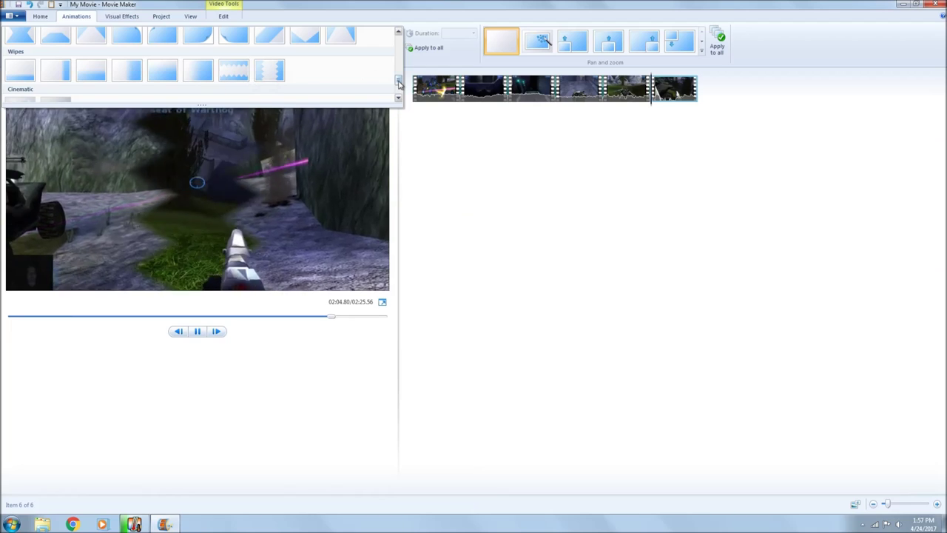
{"action": "scroll", "coordinate": [398, 93], "scroll_direction": "down", "scroll_amount": 2}
{"action": "scroll", "coordinate": [396, 85], "scroll_direction": "down", "scroll_amount": 4}
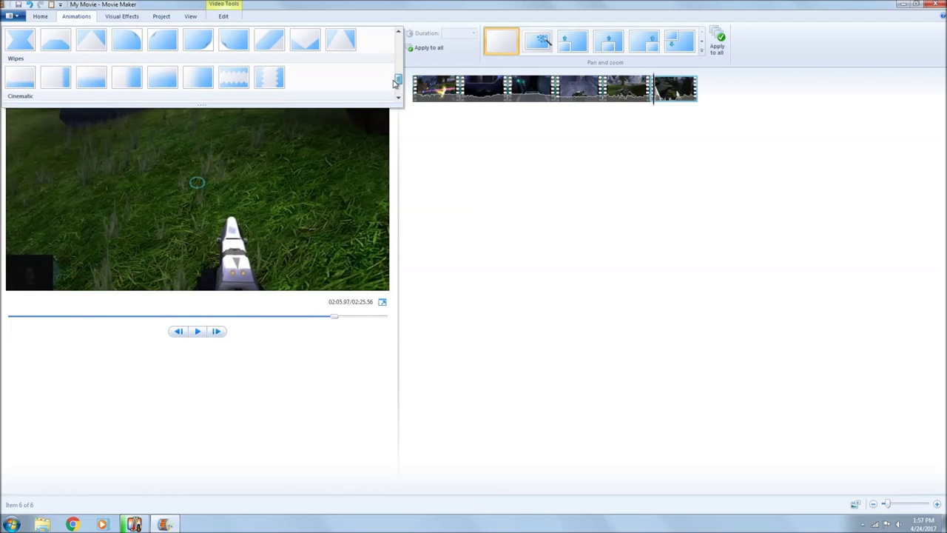
{"action": "scroll", "coordinate": [392, 74], "scroll_direction": "up", "scroll_amount": 5}
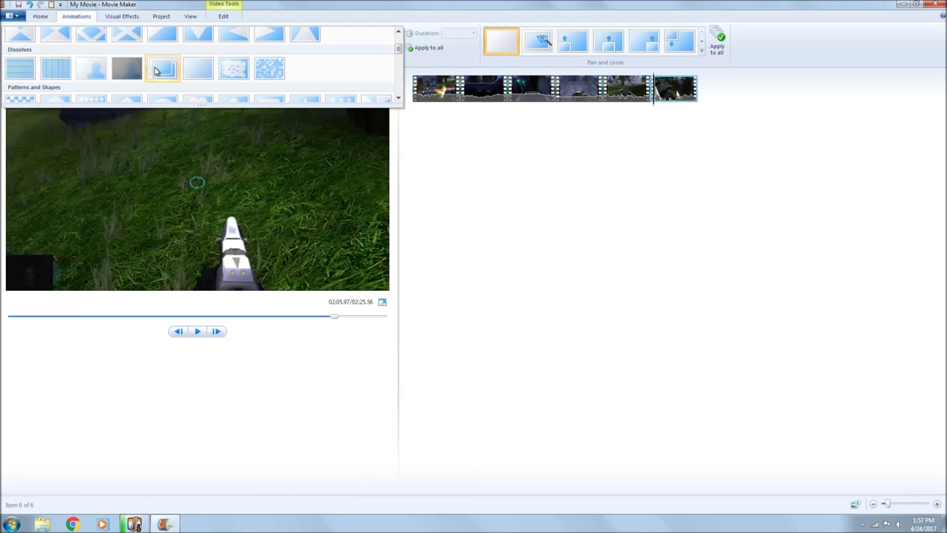
{"action": "left_click", "coordinate": [156, 70]}
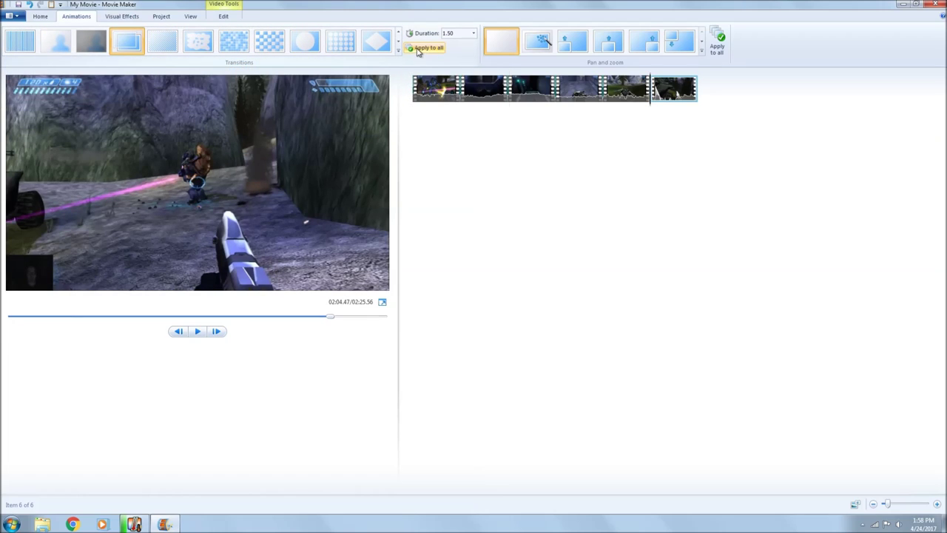
{"action": "left_click", "coordinate": [418, 50]}
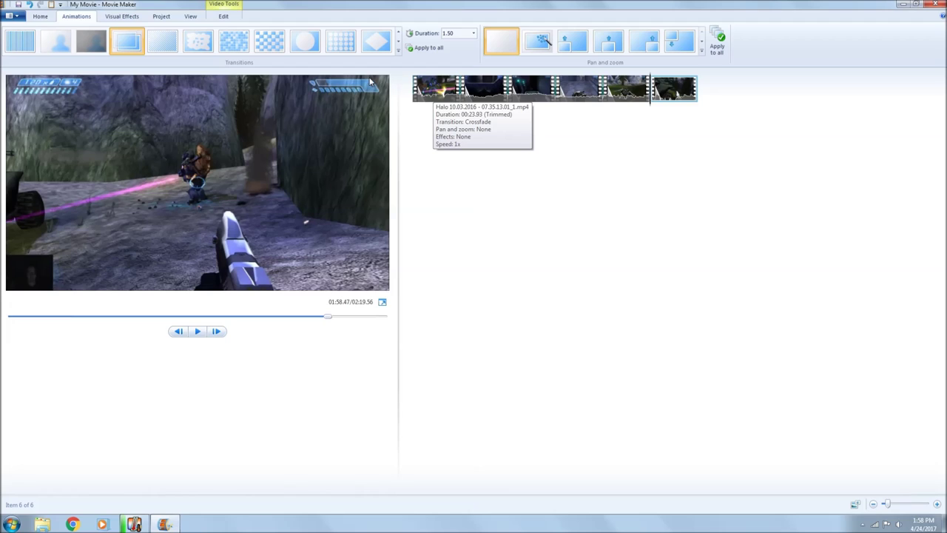
Add the picture "1 (3)" from the GIMP folder in the Pictures library and place it before the first clip
{"action": "left_click", "coordinate": [41, 19]}
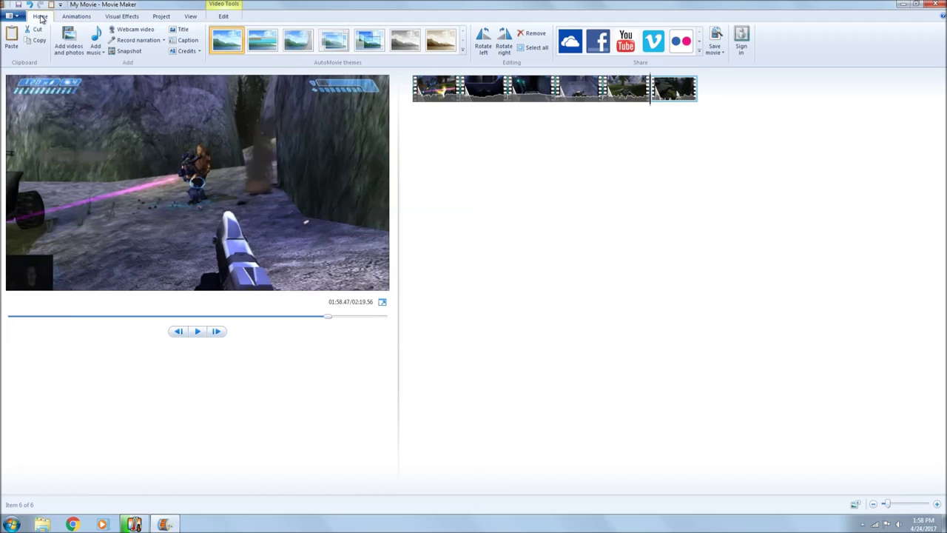
{"action": "left_click", "coordinate": [68, 41]}
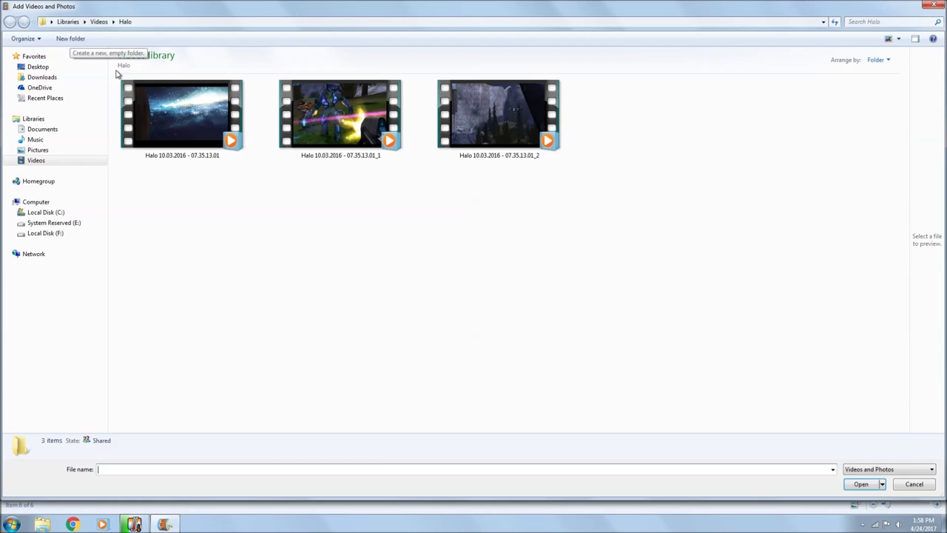
{"action": "left_click", "coordinate": [38, 150]}
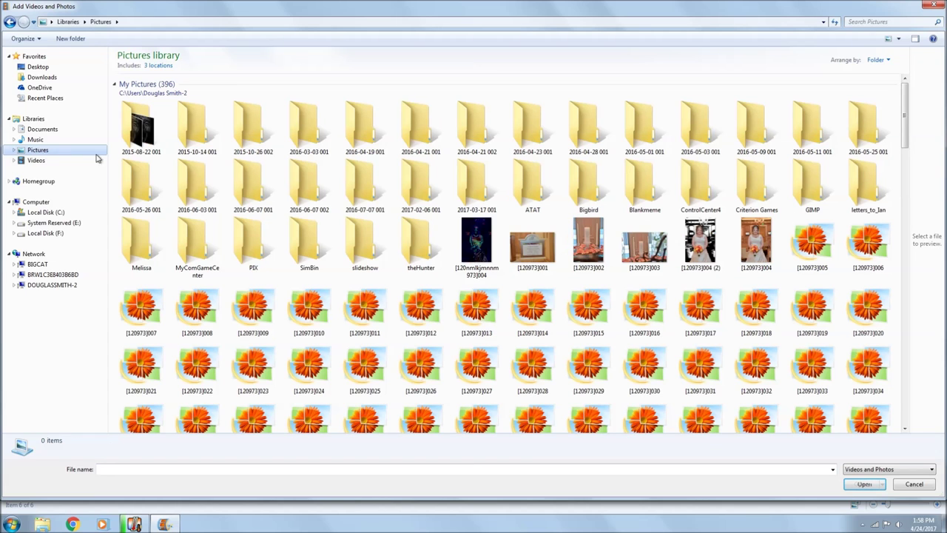
{"action": "left_click", "coordinate": [817, 199]}
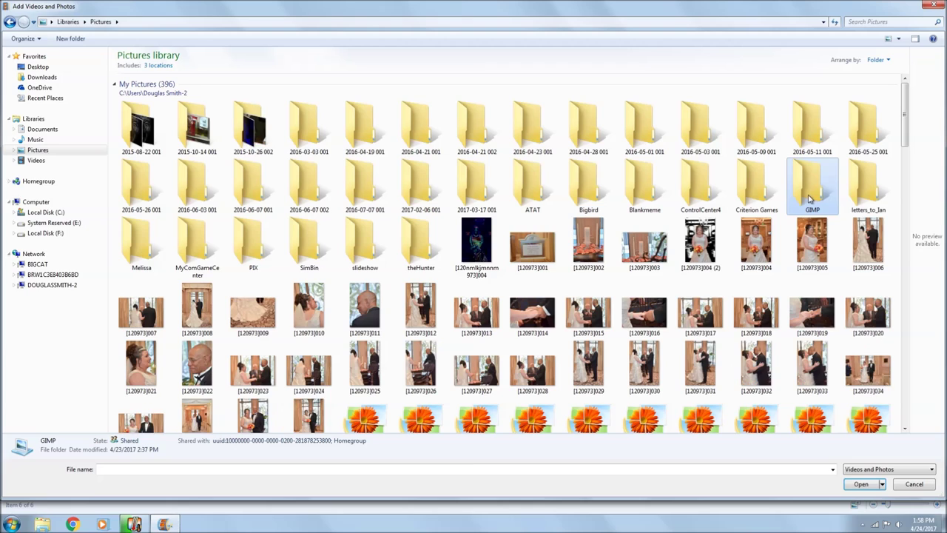
{"action": "double_click", "coordinate": [809, 198]}
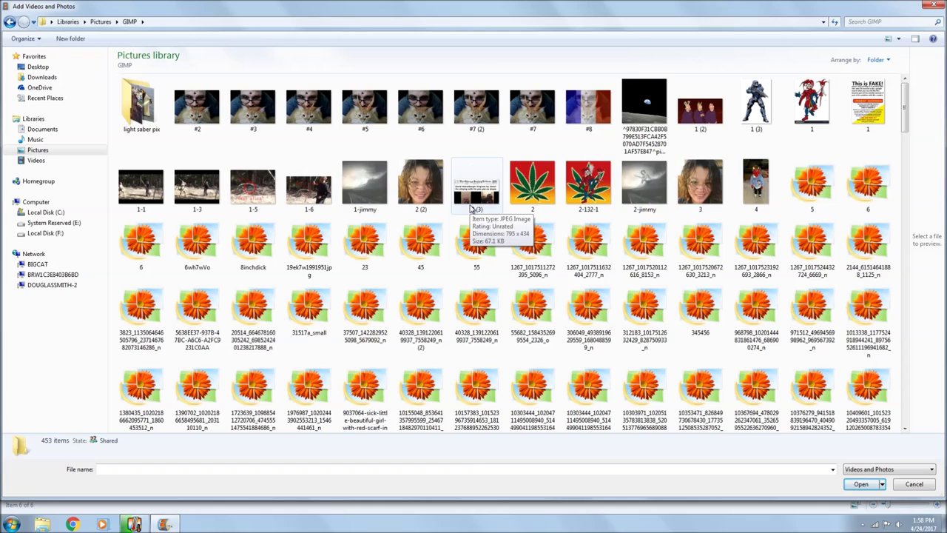
{"action": "left_click_drag", "start_coordinate": [756, 103], "coordinate": [929, 236]}
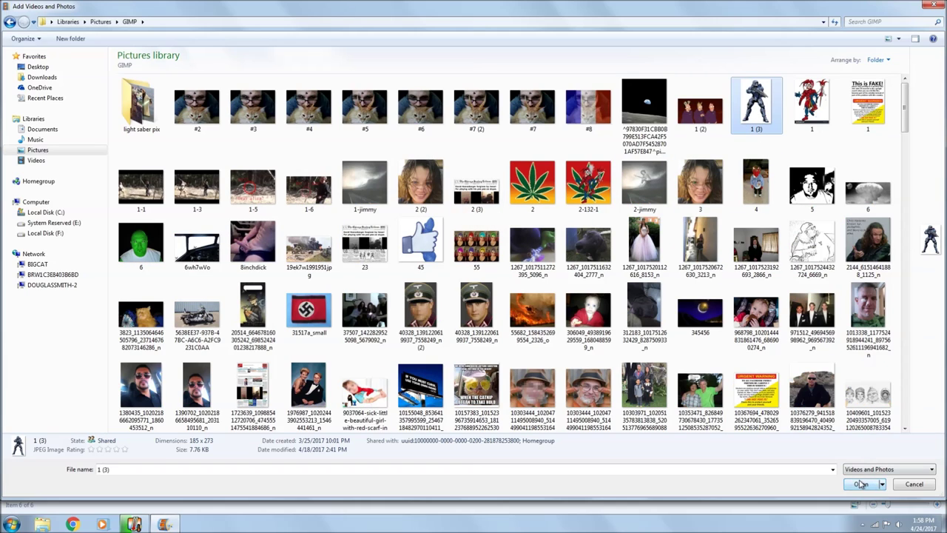
{"action": "left_click", "coordinate": [861, 484]}
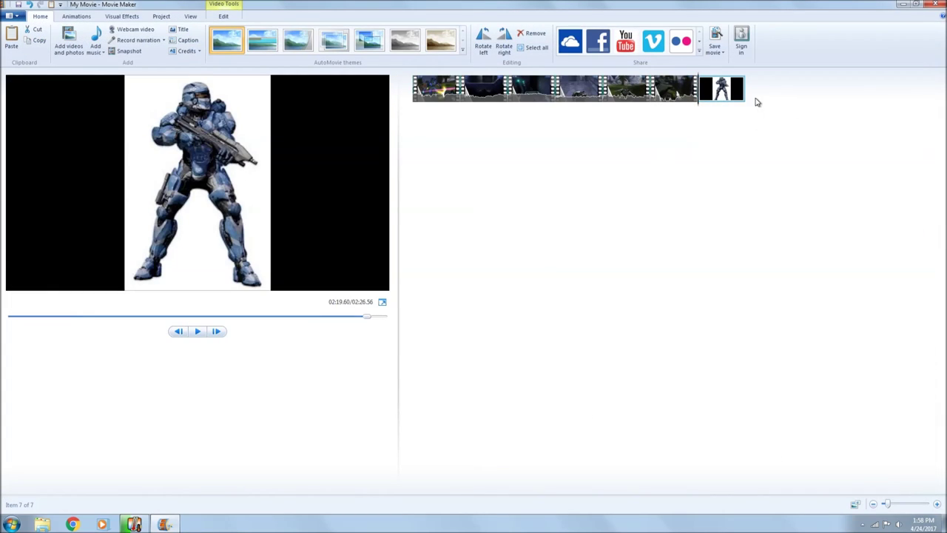
{"action": "left_click_drag", "start_coordinate": [724, 92], "coordinate": [429, 92]}
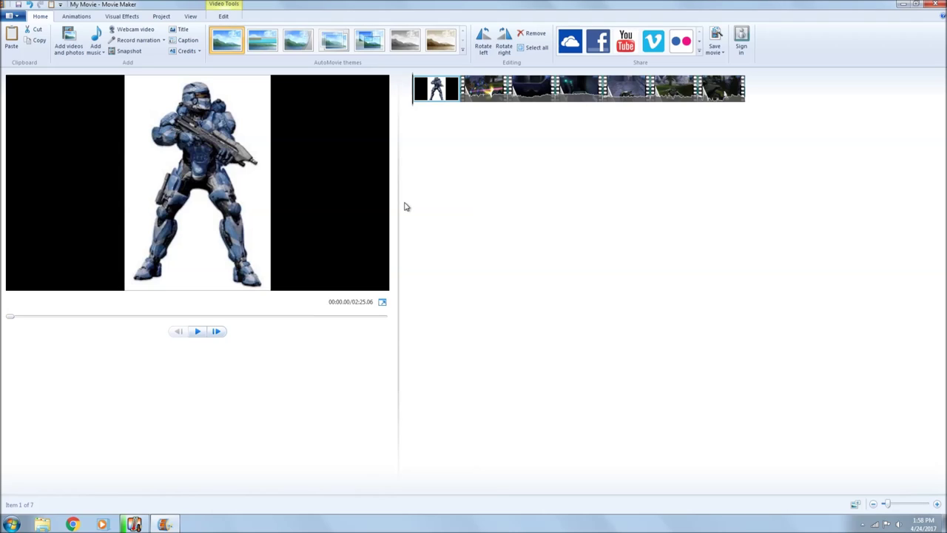
Add the caption "HALO" to the opening picture with a font size of 48
{"action": "left_click", "coordinate": [182, 42]}
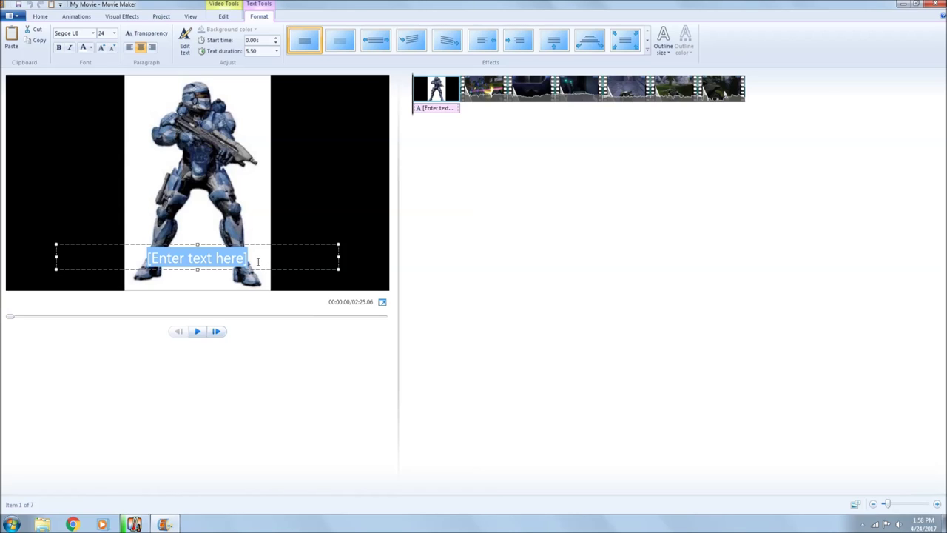
{"action": "key", "text": "BackSpace"}
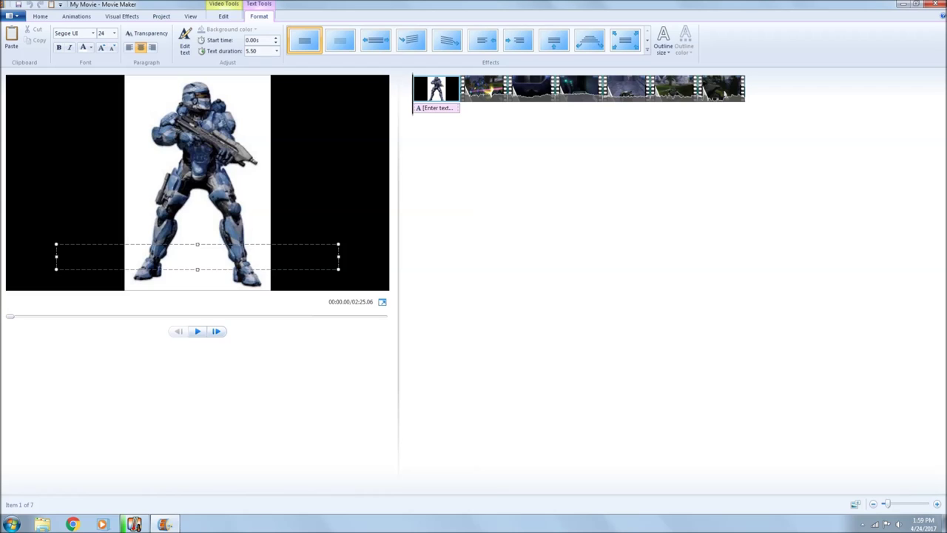
{"action": "left_click", "coordinate": [115, 34]}
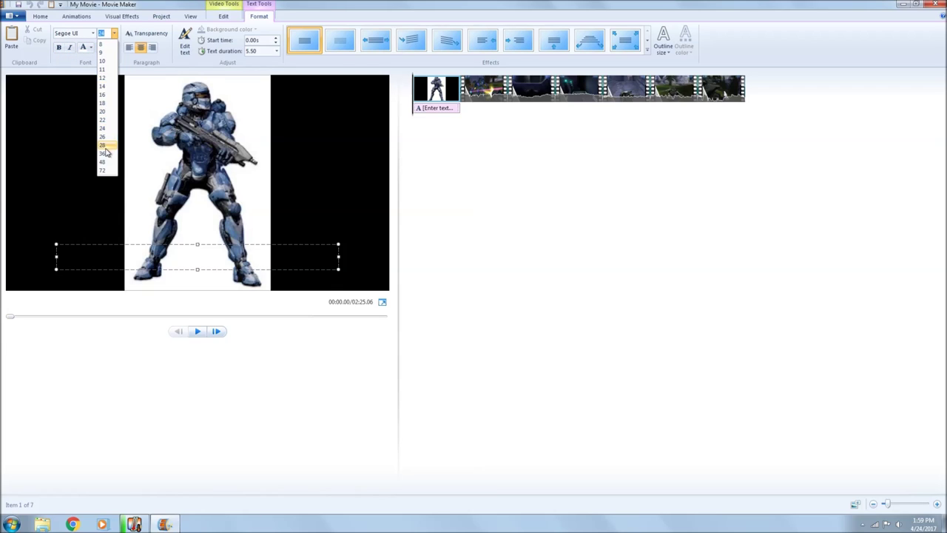
{"action": "left_click", "coordinate": [104, 161]}
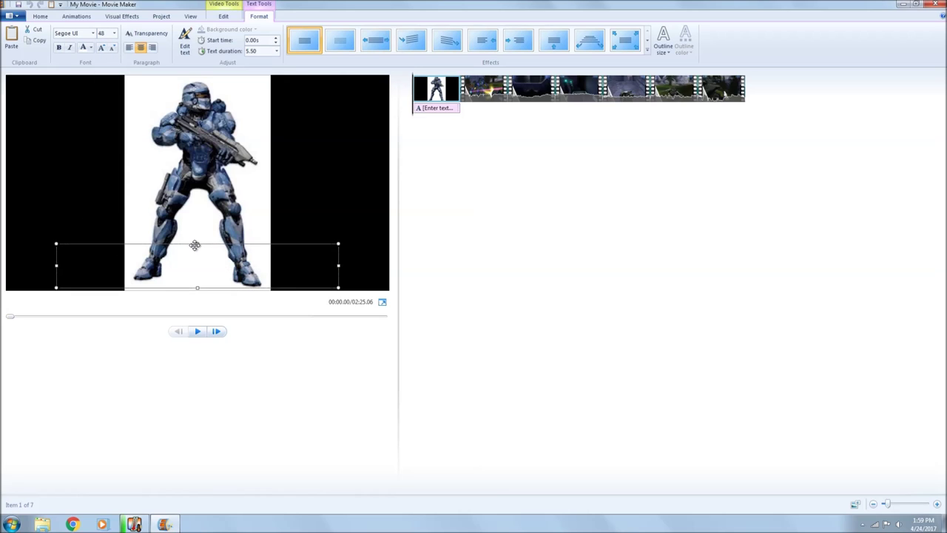
Move the HALO caption up to the figure's waist and widen its text box to nearly the full frame width
{"action": "left_click_drag", "start_coordinate": [195, 245], "coordinate": [195, 160]}
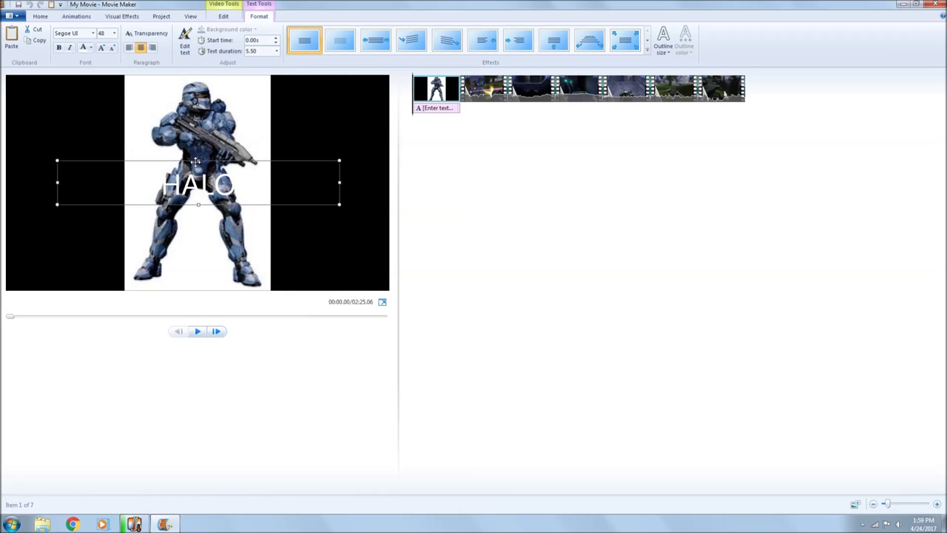
{"action": "left_click_drag", "start_coordinate": [58, 182], "coordinate": [4, 181]}
{"action": "left_click_drag", "start_coordinate": [339, 182], "coordinate": [386, 182]}
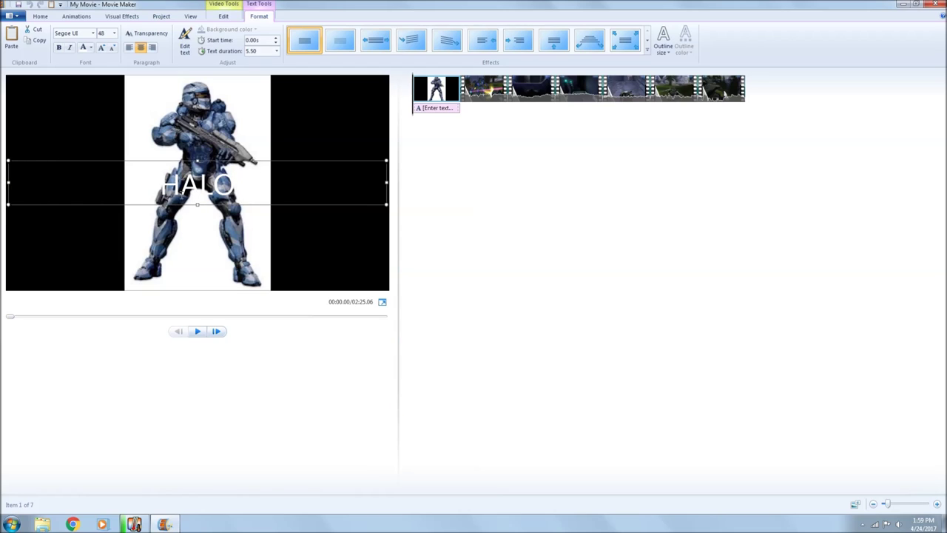
{"action": "mouse_move", "coordinate": [190, 161]}
{"action": "left_mouse_down"}
{"action": "mouse_move", "coordinate": [185, 230]}
{"action": "mouse_move", "coordinate": [178, 117]}
{"action": "mouse_move", "coordinate": [186, 178]}
{"action": "mouse_move", "coordinate": [177, 150]}
{"action": "left_mouse_up"}
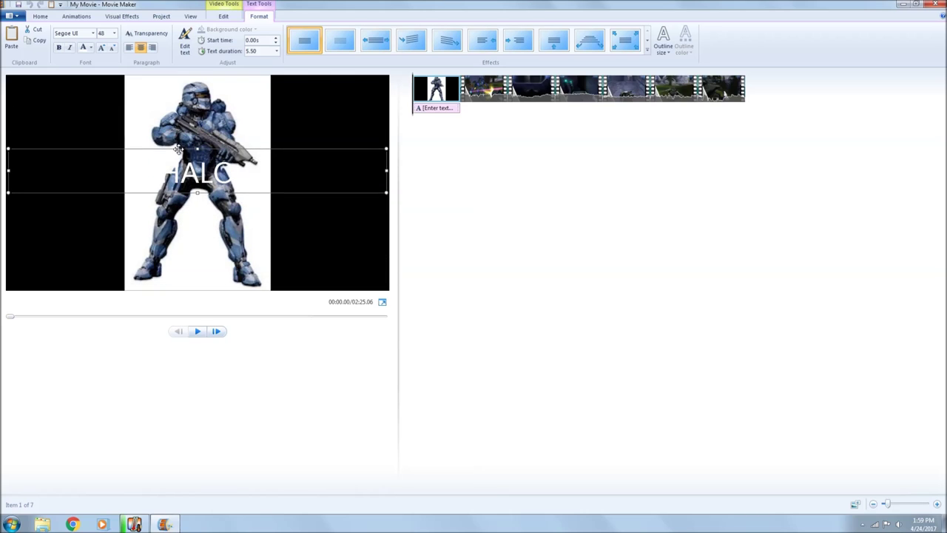
Format the HALO caption as bold Impact at size 72 in Professional blue
{"action": "left_click", "coordinate": [59, 48]}
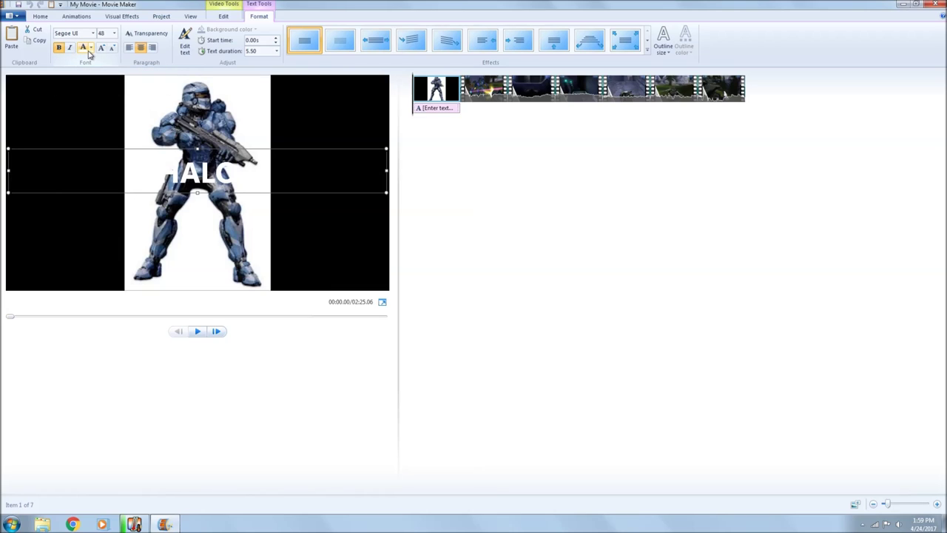
{"action": "left_click", "coordinate": [91, 48]}
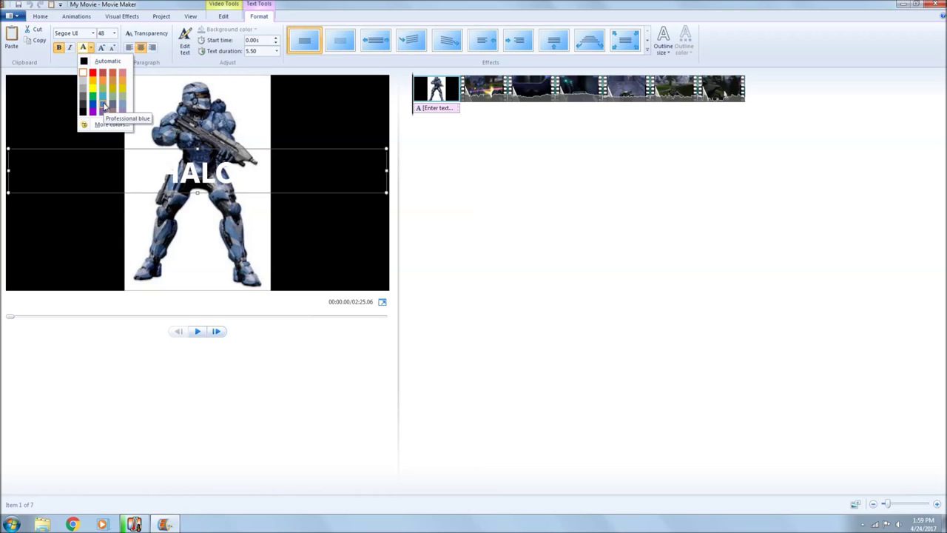
{"action": "left_click", "coordinate": [103, 106]}
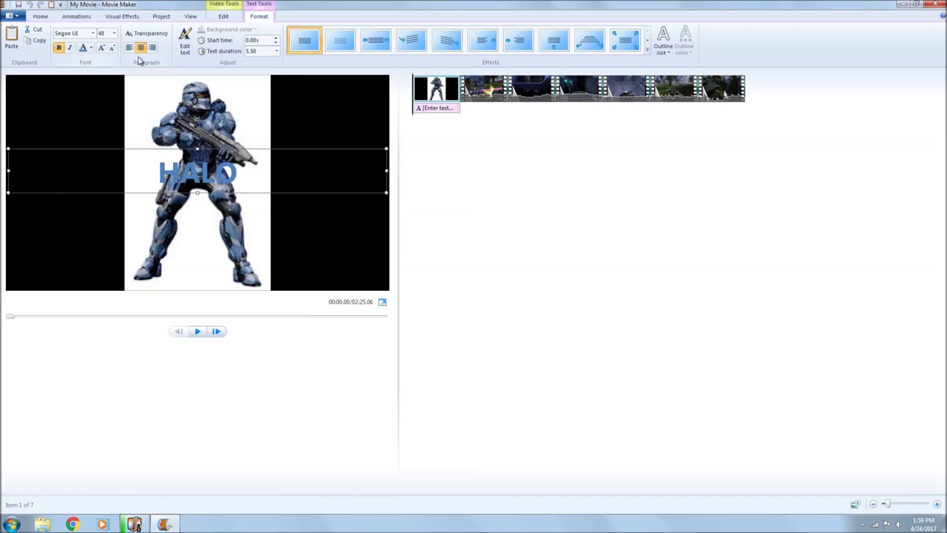
{"action": "left_click", "coordinate": [93, 35]}
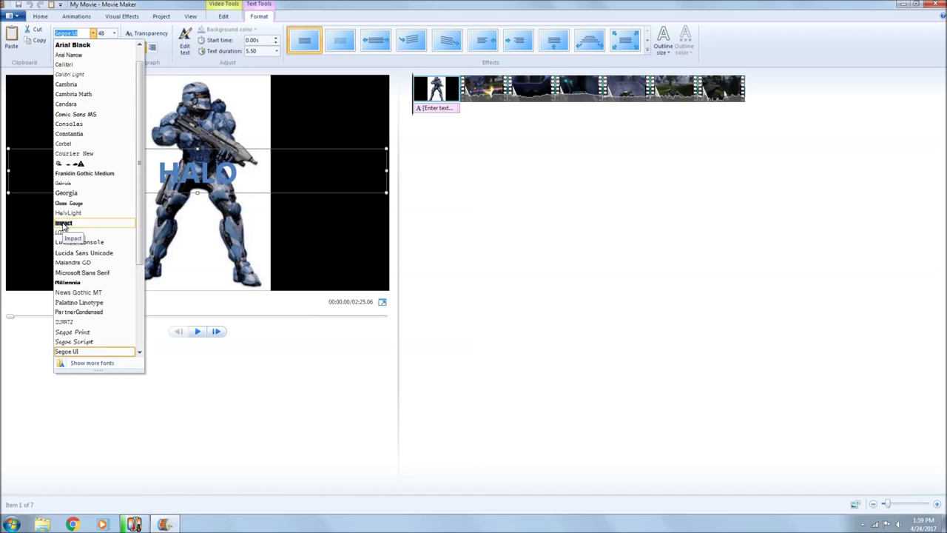
{"action": "left_click", "coordinate": [62, 224]}
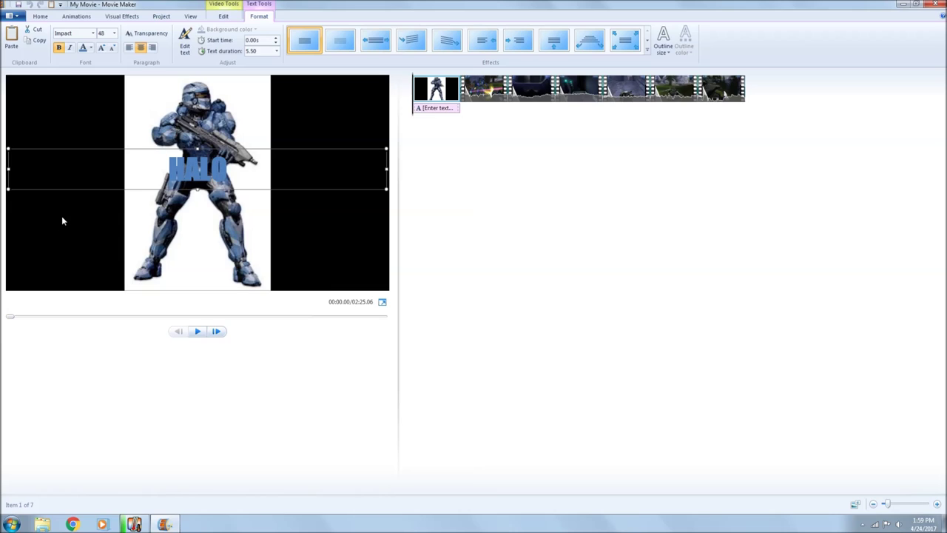
{"action": "left_click", "coordinate": [114, 33]}
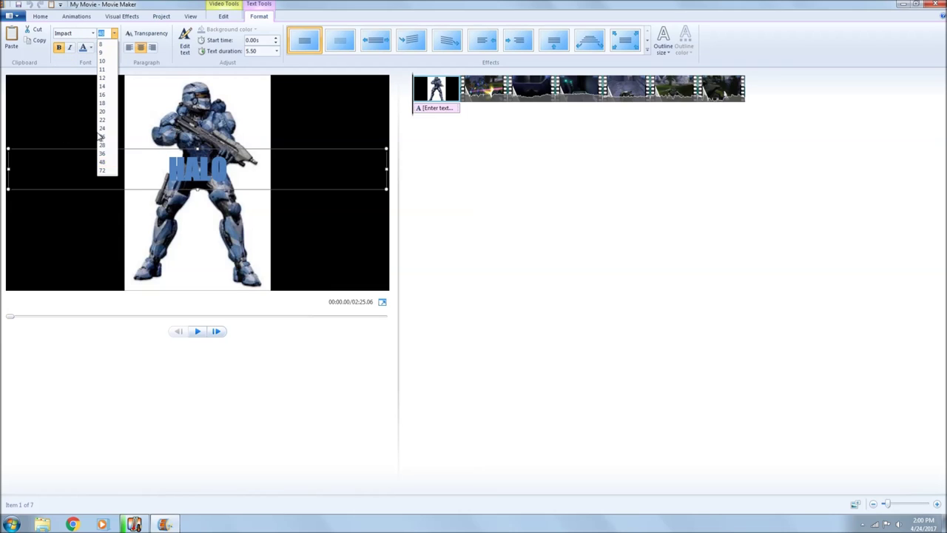
{"action": "left_click", "coordinate": [102, 171]}
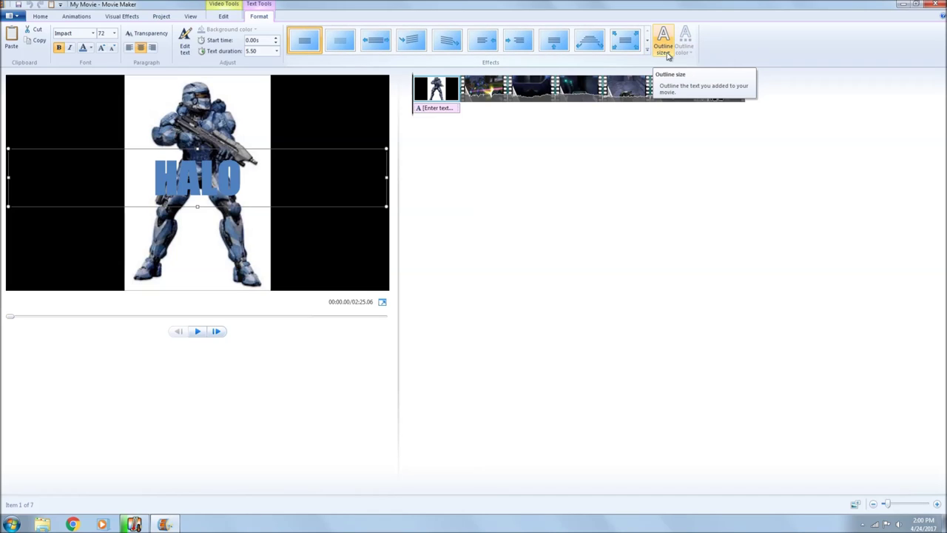
Give the HALO caption a narrow outline, trying black and dark gray shades and choosing a very dark gray
{"action": "left_click", "coordinate": [664, 49]}
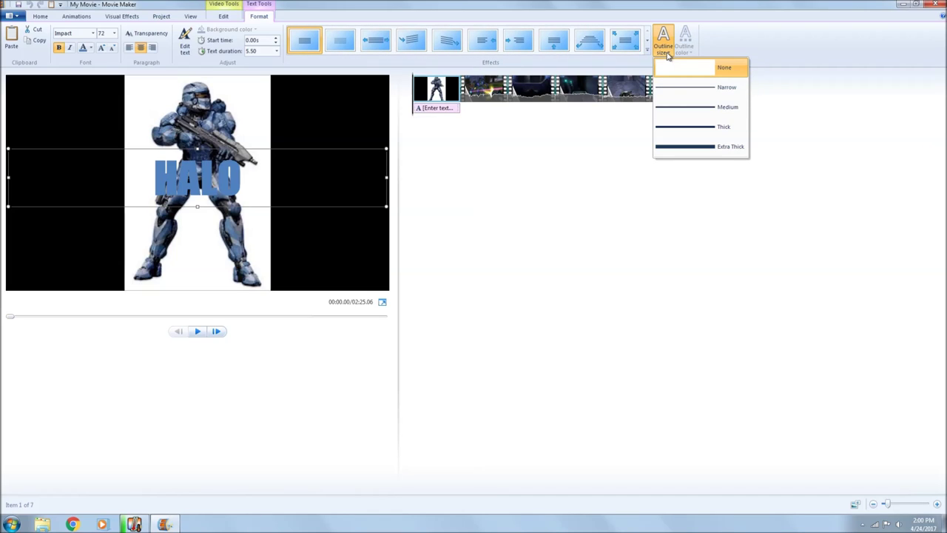
{"action": "left_click", "coordinate": [673, 89]}
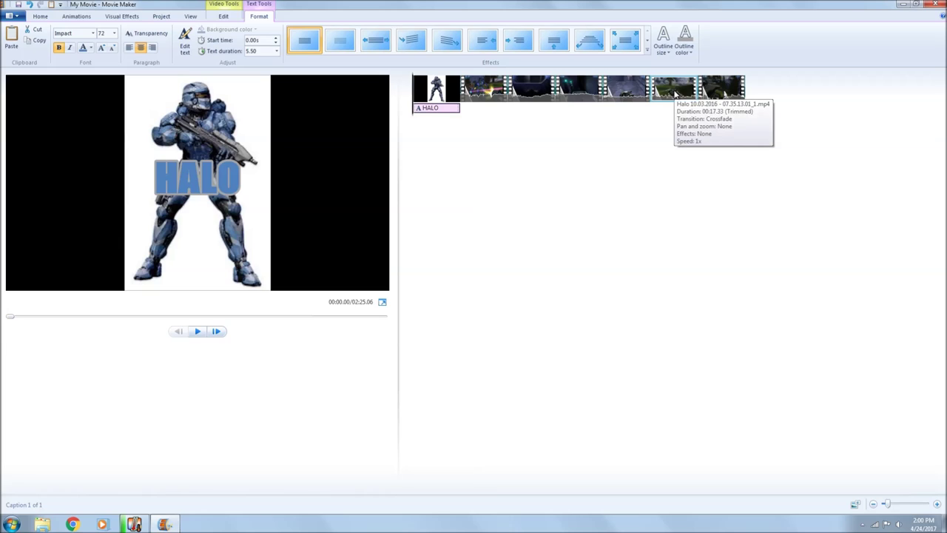
{"action": "left_click", "coordinate": [689, 52]}
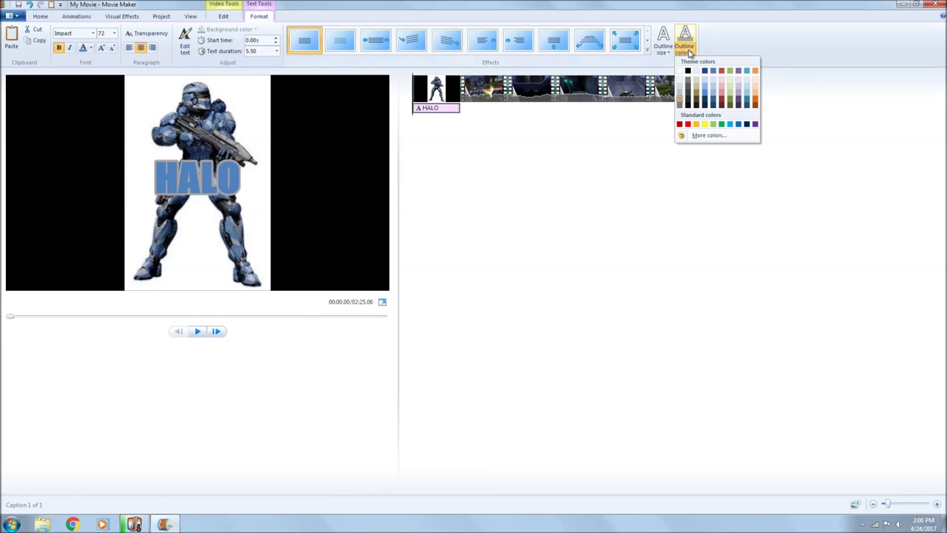
{"action": "left_click", "coordinate": [685, 74]}
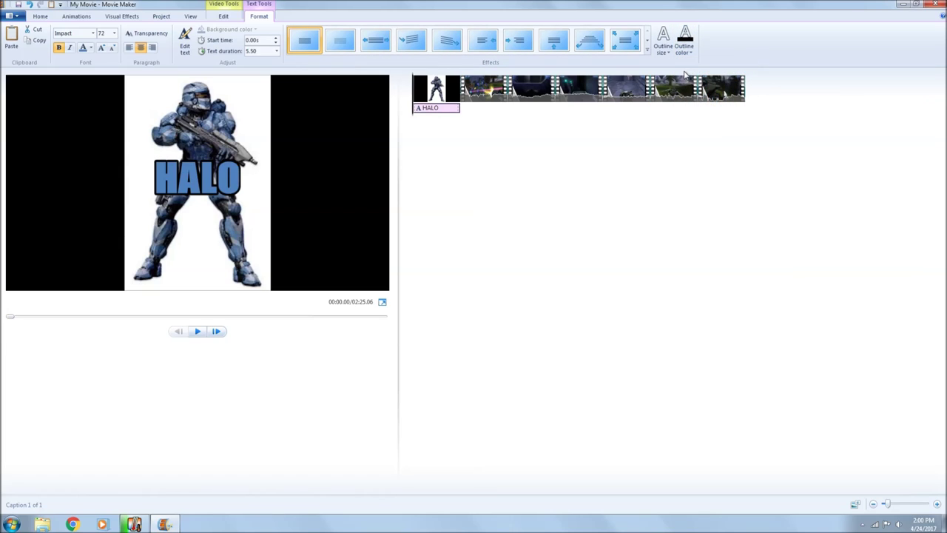
{"action": "left_click", "coordinate": [685, 50]}
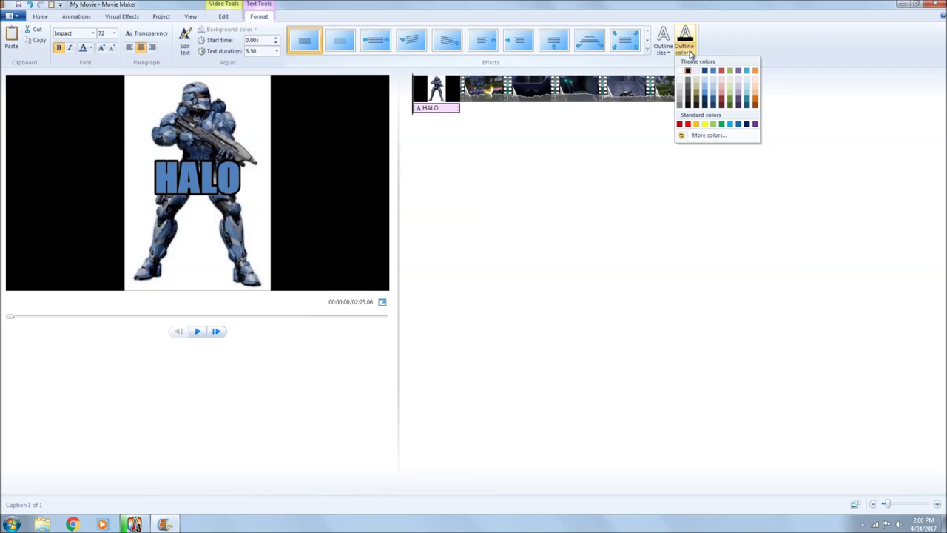
{"action": "left_click", "coordinate": [687, 95]}
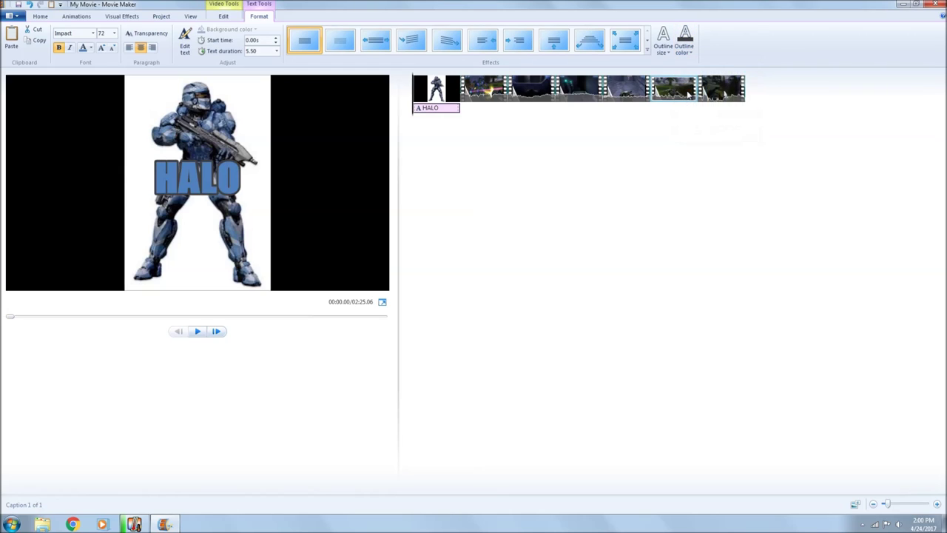
{"action": "left_click", "coordinate": [691, 52]}
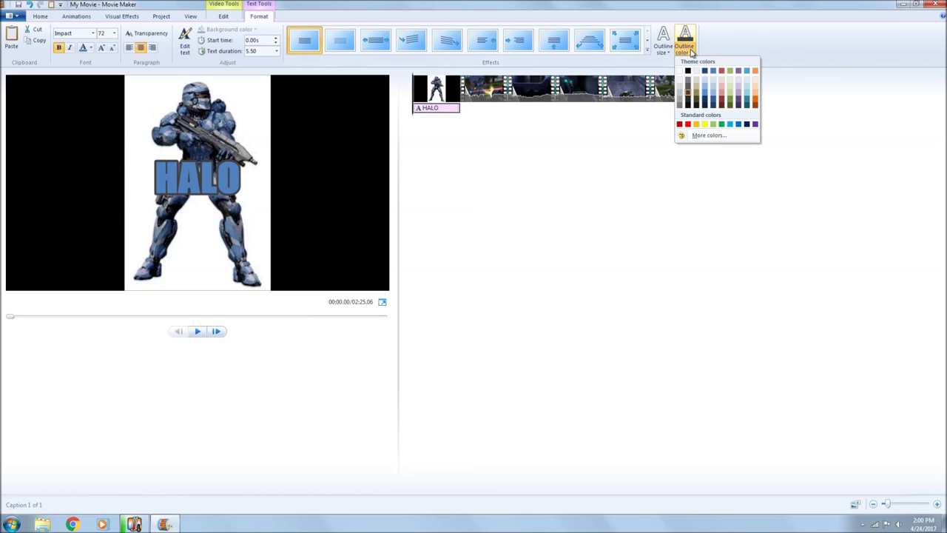
{"action": "left_click", "coordinate": [688, 101]}
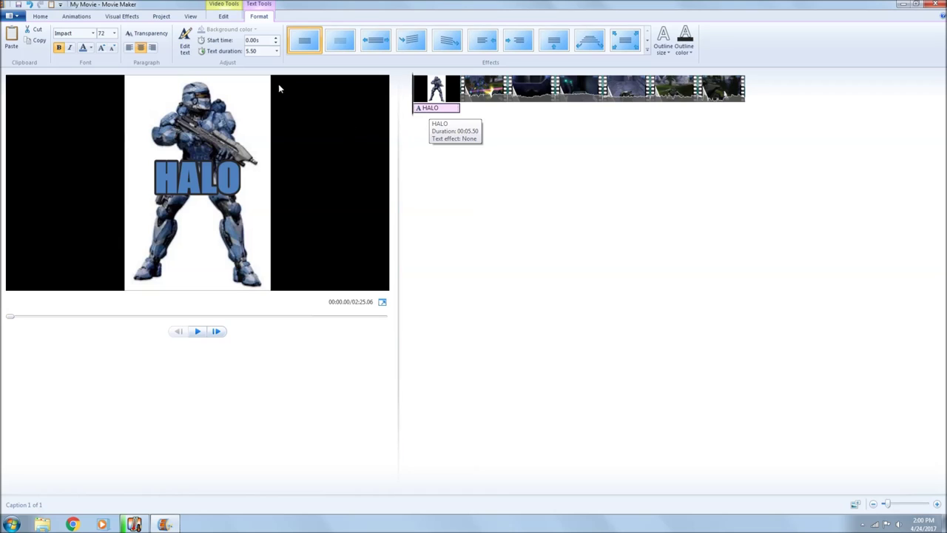
Apply the Cinematic - burst 2 text effect to the HALO caption and play the movie from the start
{"action": "left_click", "coordinate": [221, 15]}
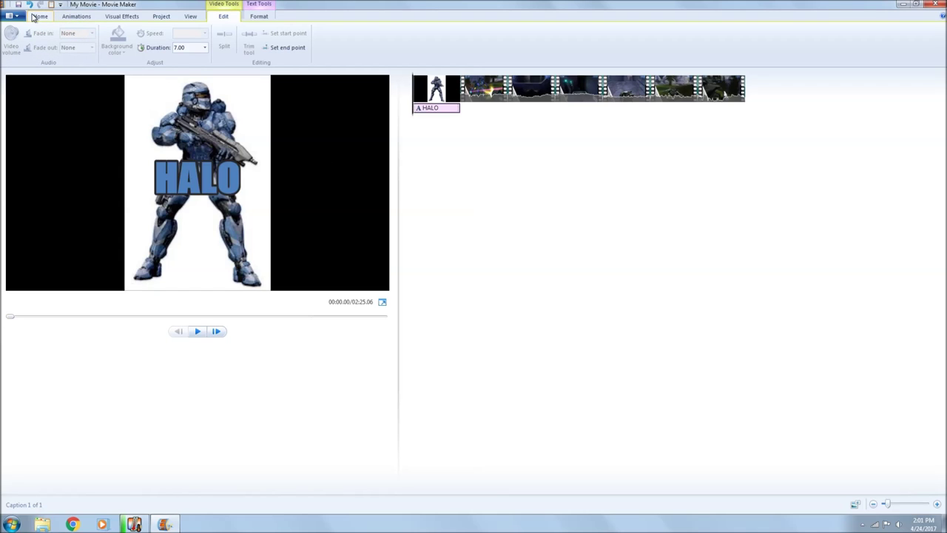
{"action": "left_click", "coordinate": [261, 13]}
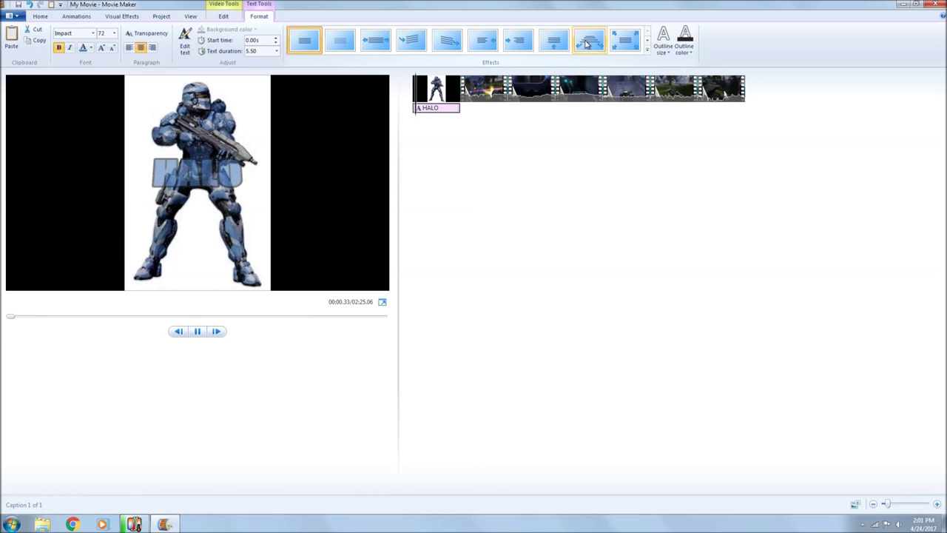
{"action": "left_click", "coordinate": [648, 51]}
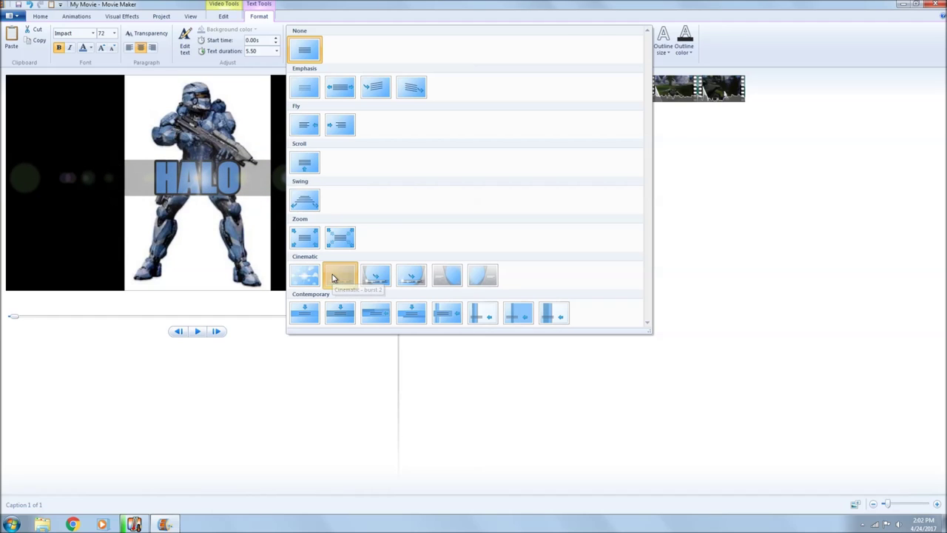
{"action": "left_click", "coordinate": [332, 277]}
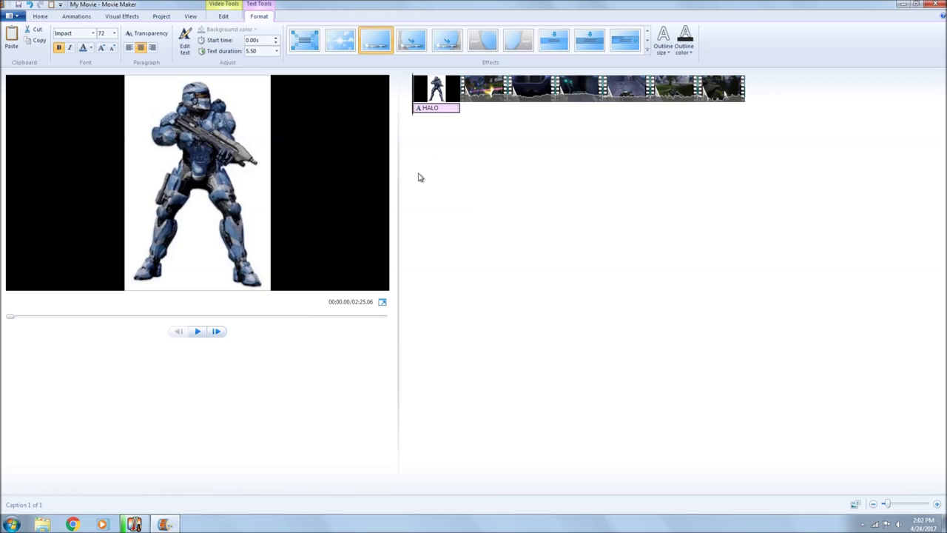
{"action": "left_click", "coordinate": [197, 332]}
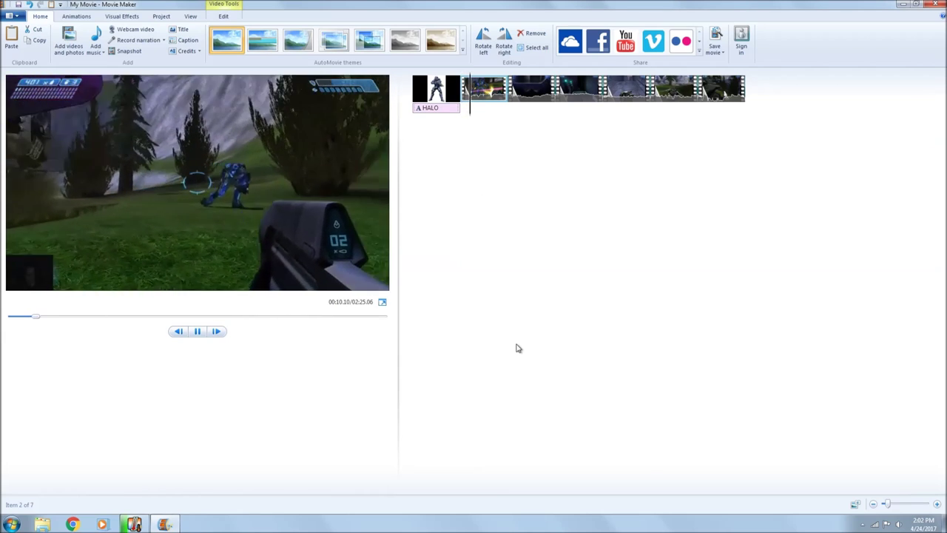
Add Aftermath_Madness_Paranoia as background music from the start of the movie and preview it with the video
{"action": "left_click", "coordinate": [197, 331]}
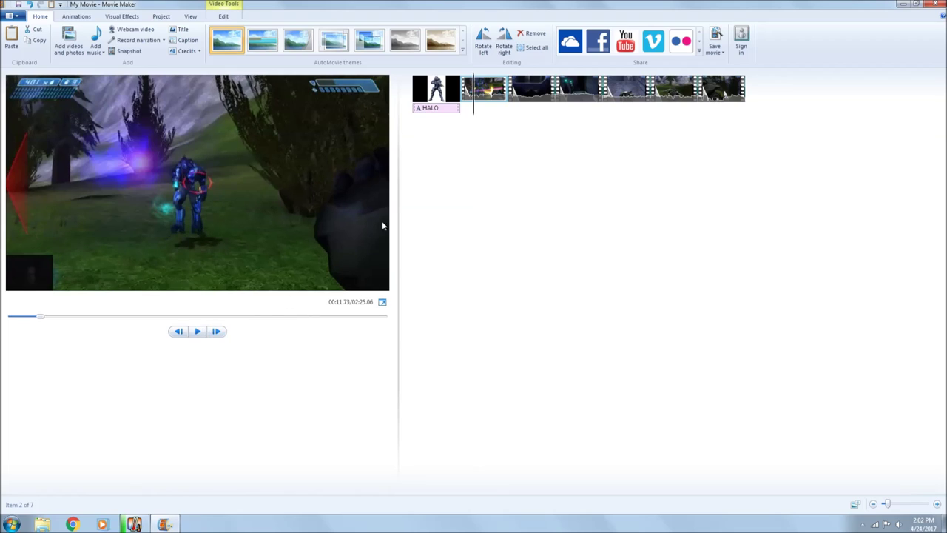
{"action": "left_click", "coordinate": [431, 87]}
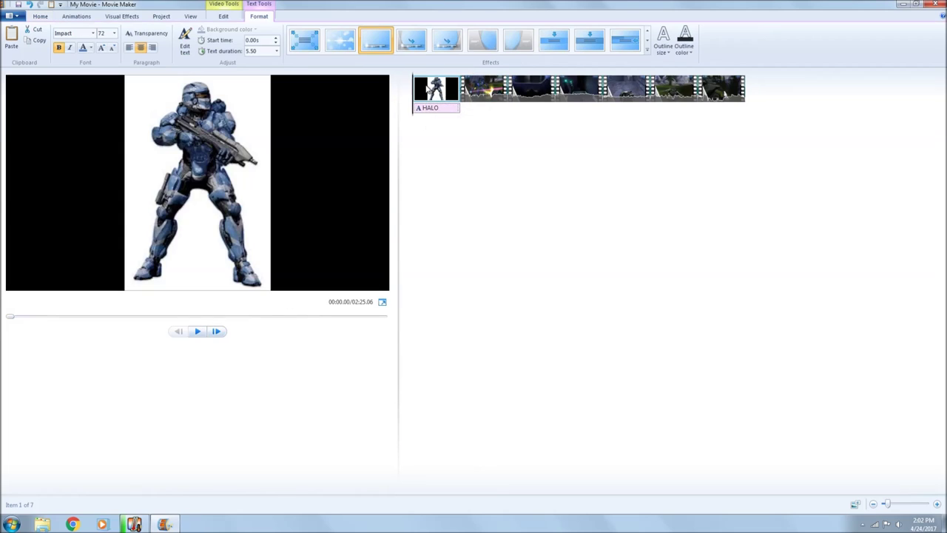
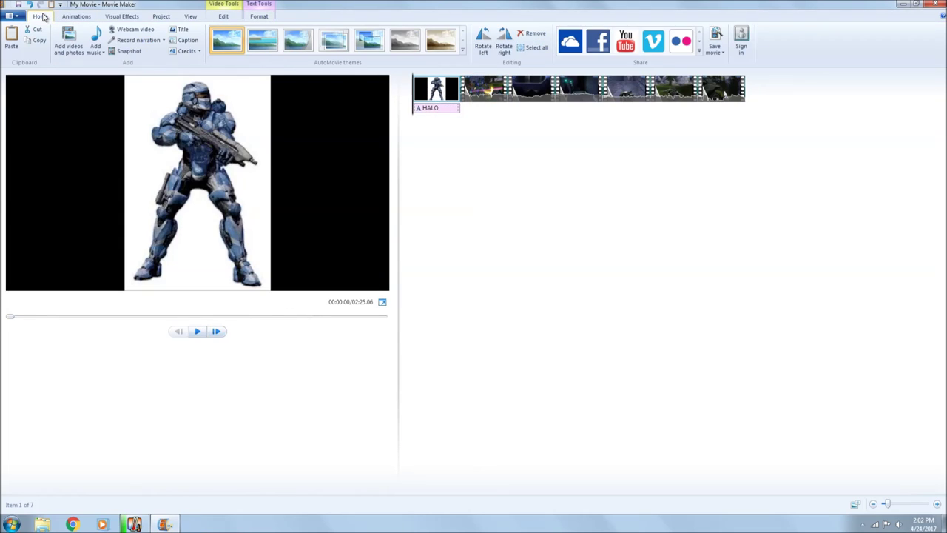
{"action": "left_click", "coordinate": [97, 37]}
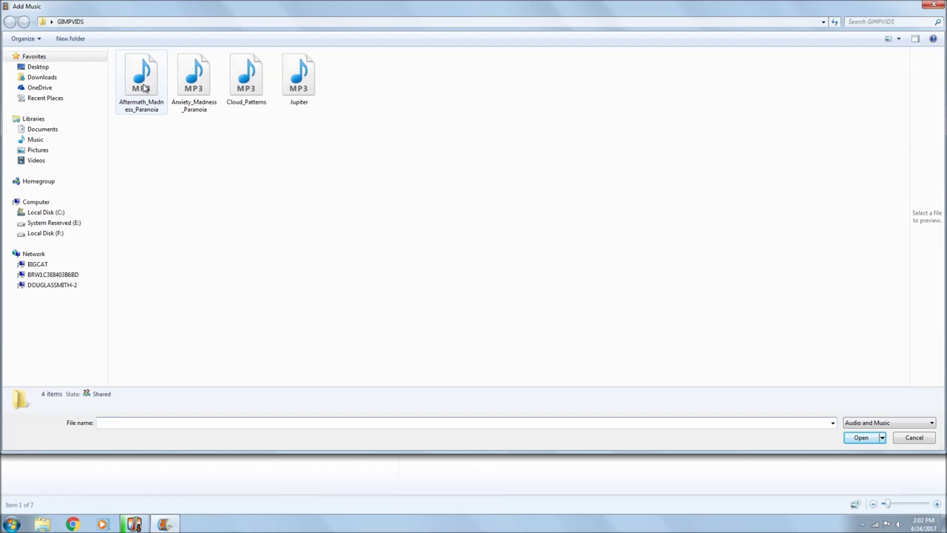
{"action": "left_click", "coordinate": [144, 88]}
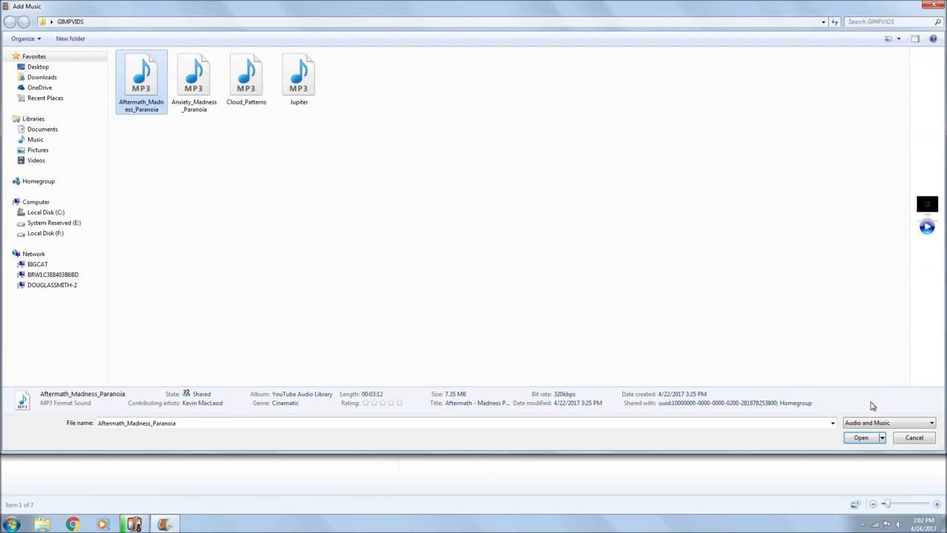
{"action": "left_click", "coordinate": [860, 437]}
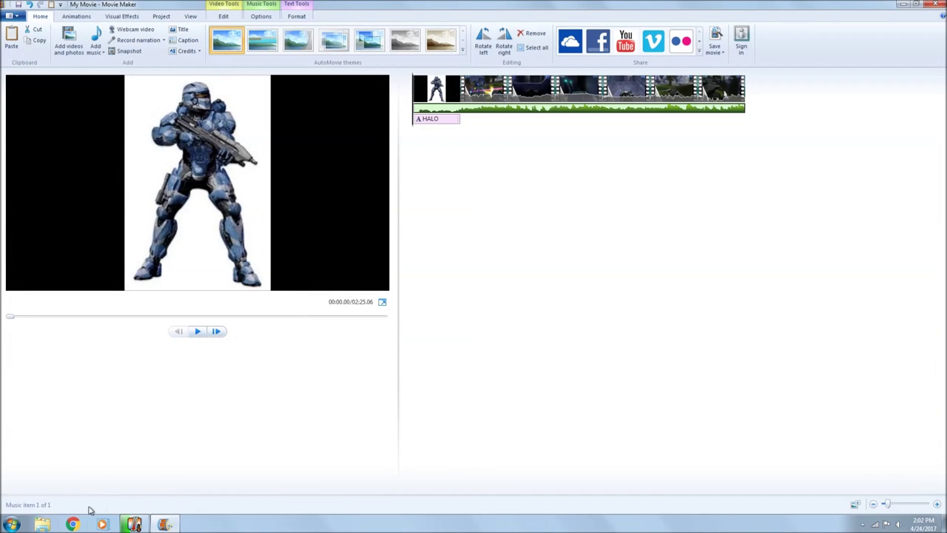
{"action": "left_click", "coordinate": [196, 331]}
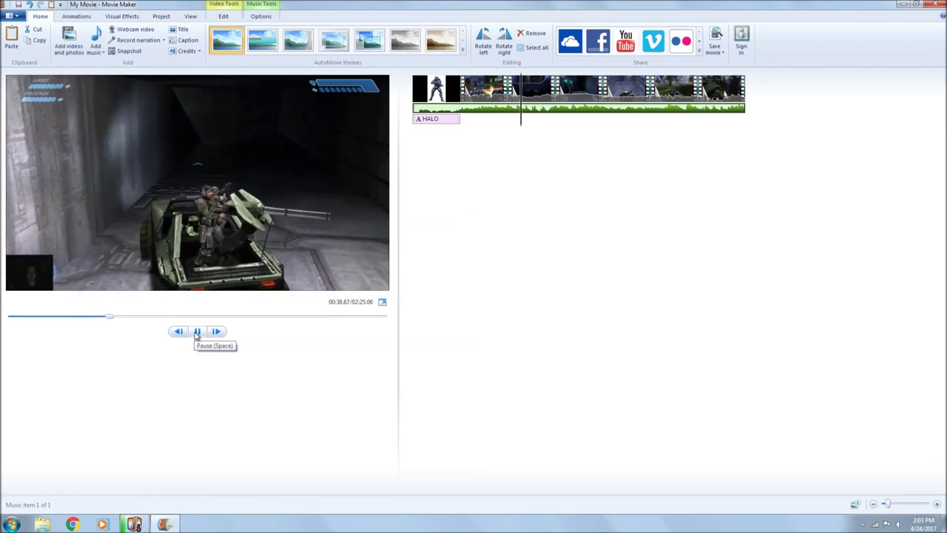
{"action": "left_click", "coordinate": [196, 332]}
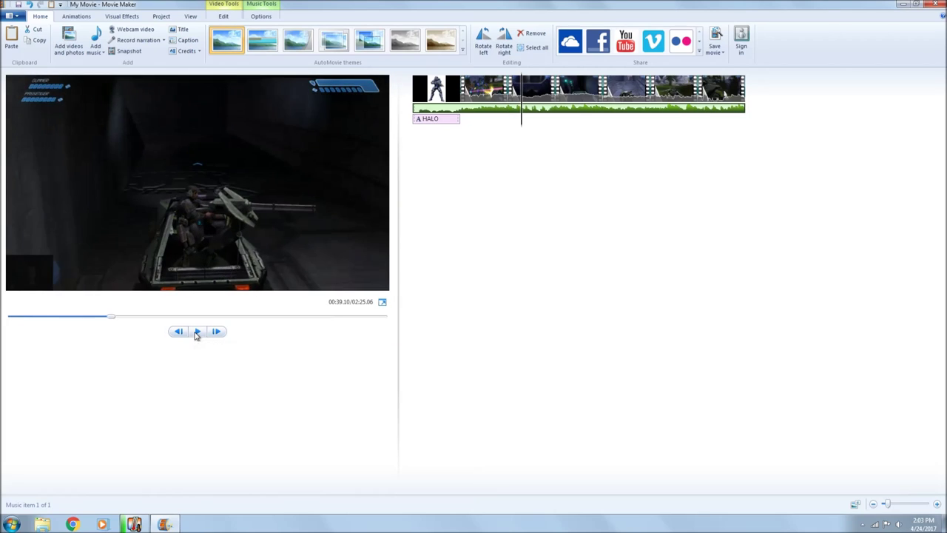
Record a short narration starting about 1.3 s into the opening picture, save it under the suggested file name, and play it back
{"action": "left_click", "coordinate": [431, 89]}
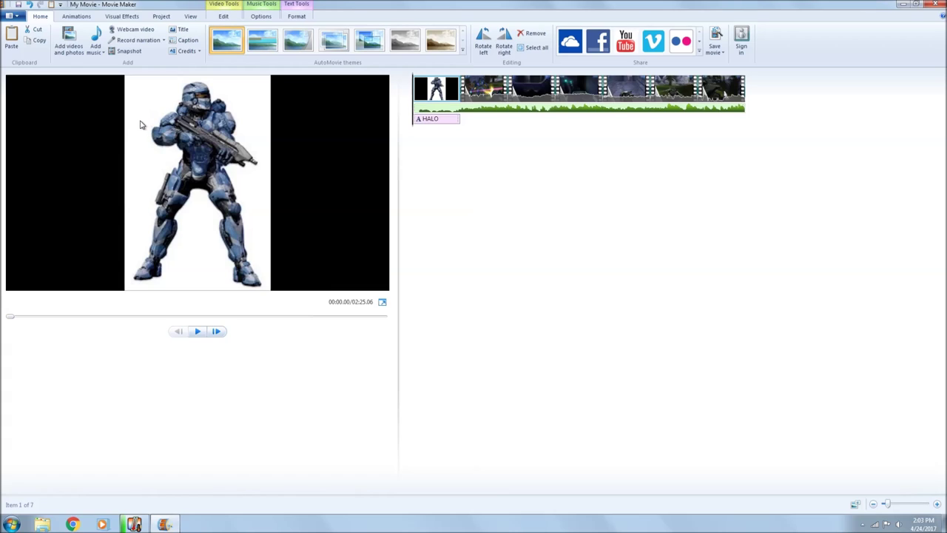
{"action": "left_click", "coordinate": [128, 41]}
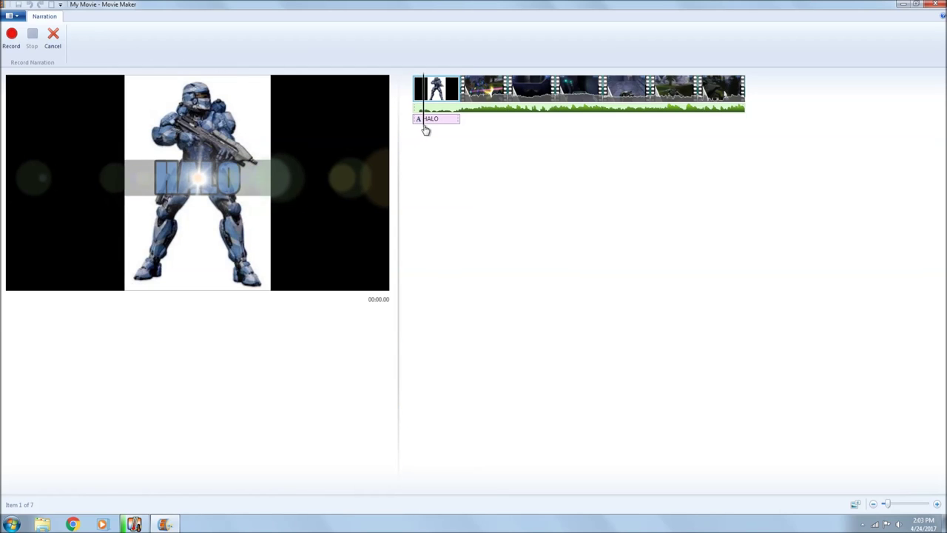
{"action": "left_click", "coordinate": [11, 43]}
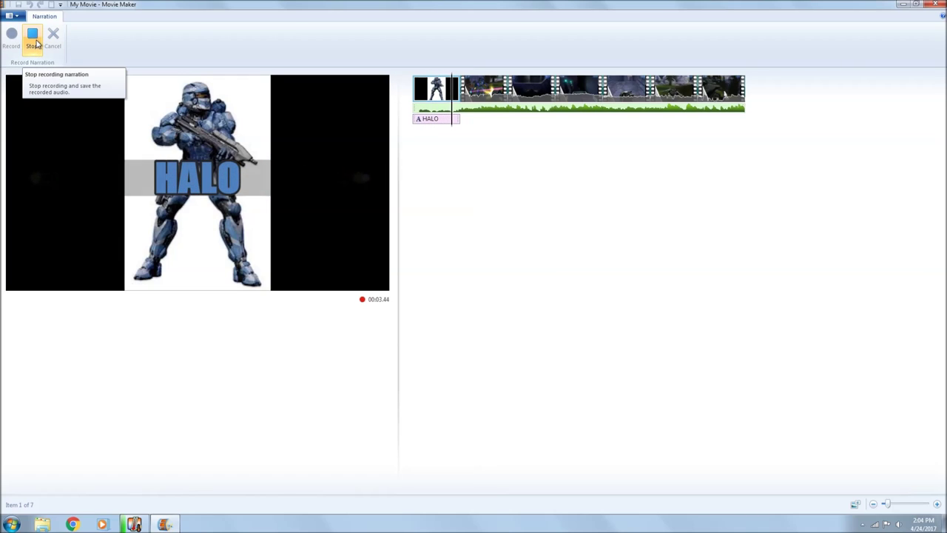
{"action": "left_click", "coordinate": [34, 41]}
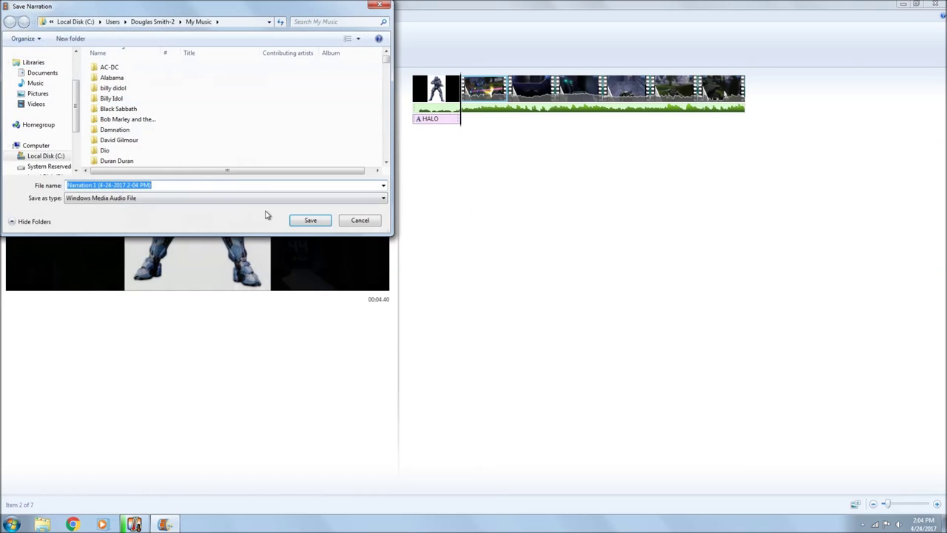
{"action": "left_click", "coordinate": [309, 220]}
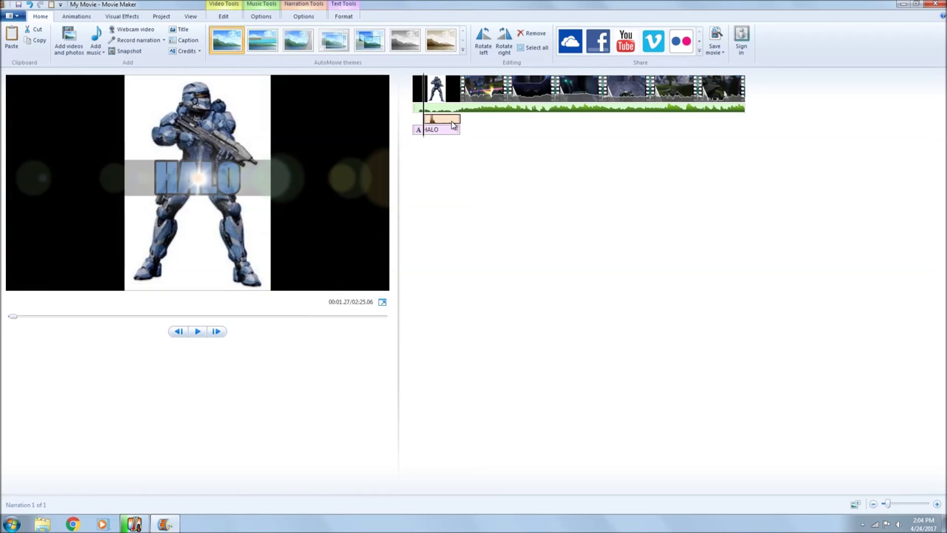
{"action": "left_click", "coordinate": [197, 332]}
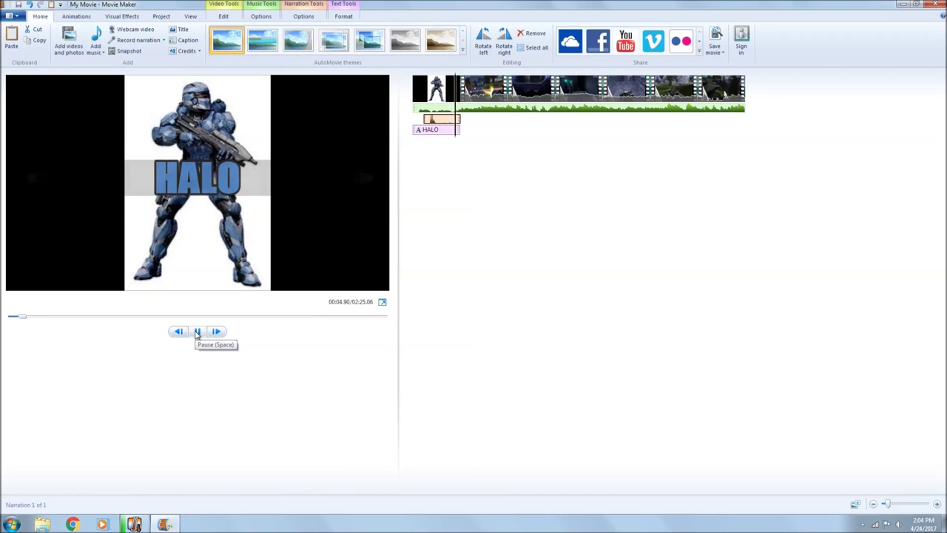
{"action": "left_click", "coordinate": [197, 331]}
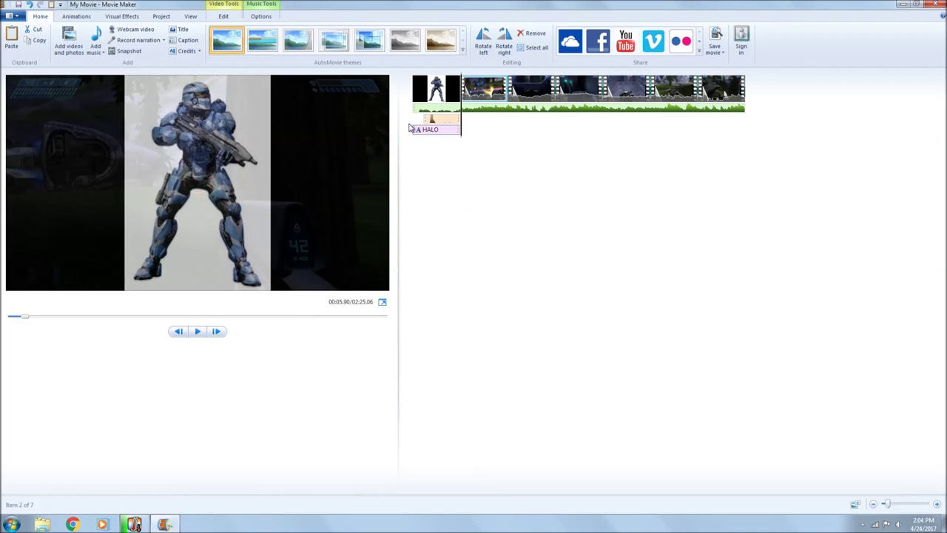
Split the narration at 3.07 s in the movie and remove the part after the cut
{"action": "left_click_drag", "start_coordinate": [457, 140], "coordinate": [441, 142]}
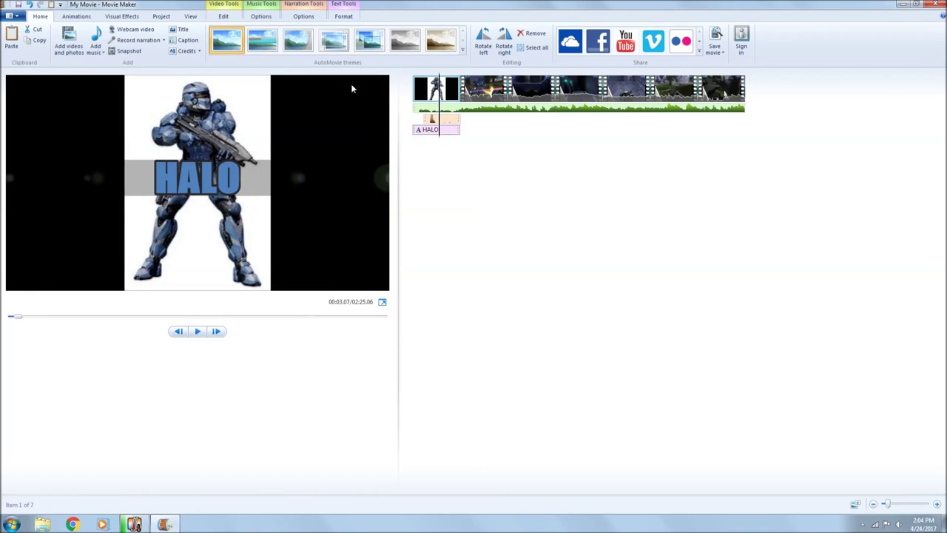
{"action": "left_click", "coordinate": [296, 6]}
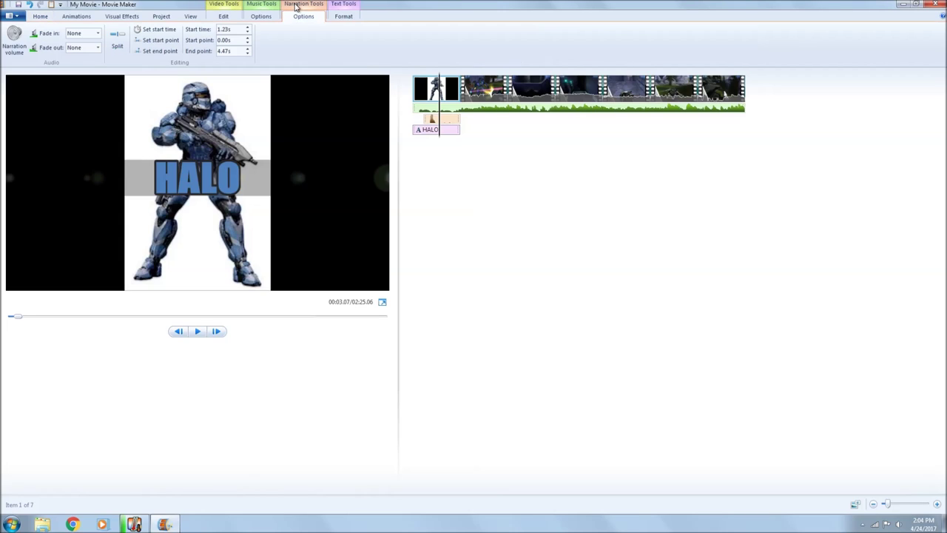
{"action": "left_click", "coordinate": [116, 40]}
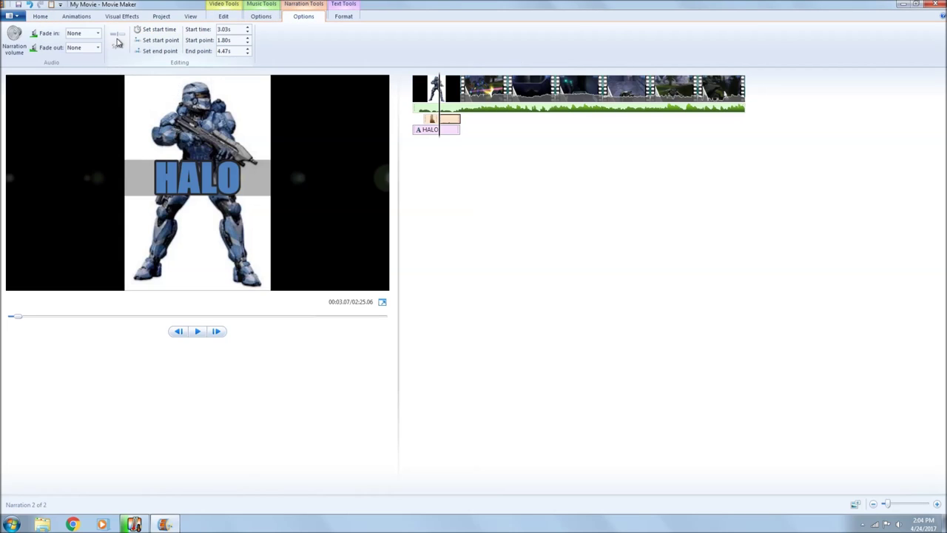
{"action": "right_click", "coordinate": [448, 122]}
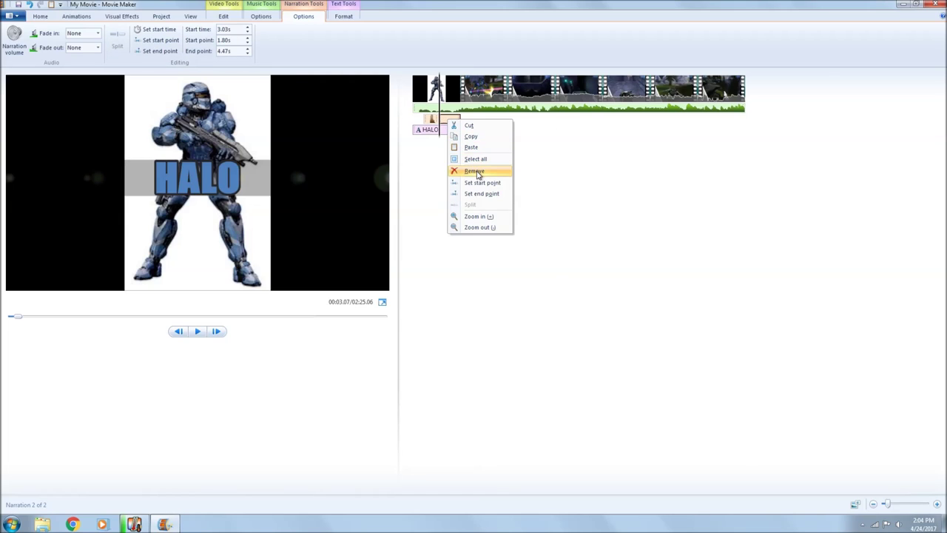
{"action": "left_click", "coordinate": [476, 171]}
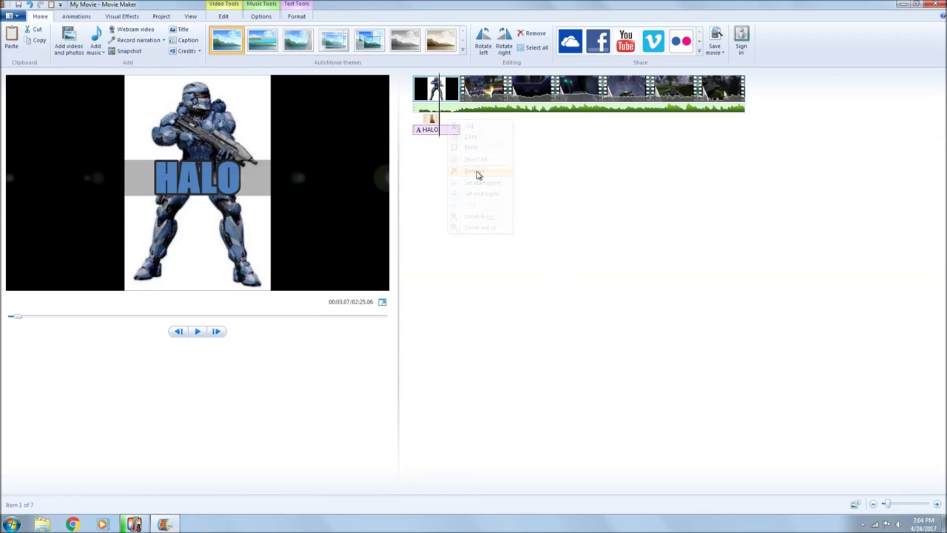
Split the remaining narration at about 1.9 s in the movie and remove the piece before the cut
{"action": "left_click", "coordinate": [432, 121]}
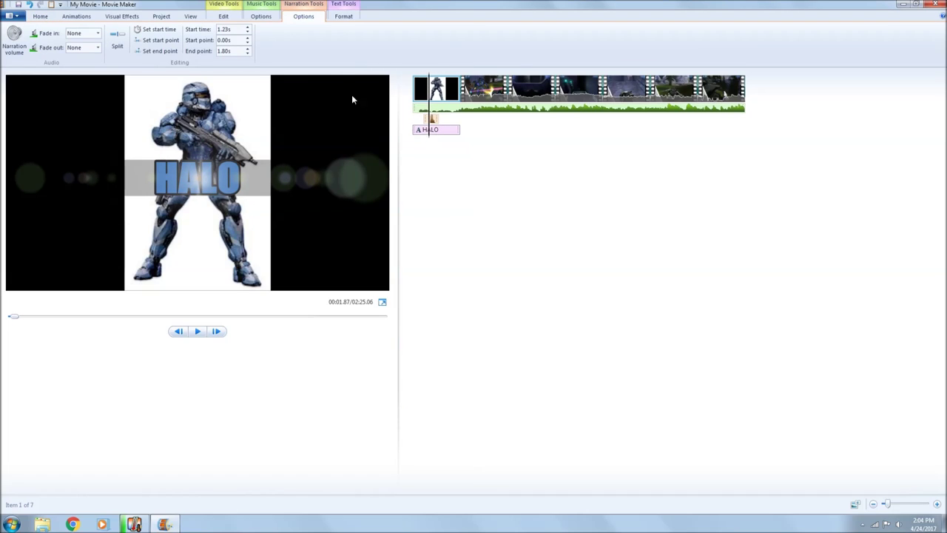
{"action": "left_click", "coordinate": [115, 45]}
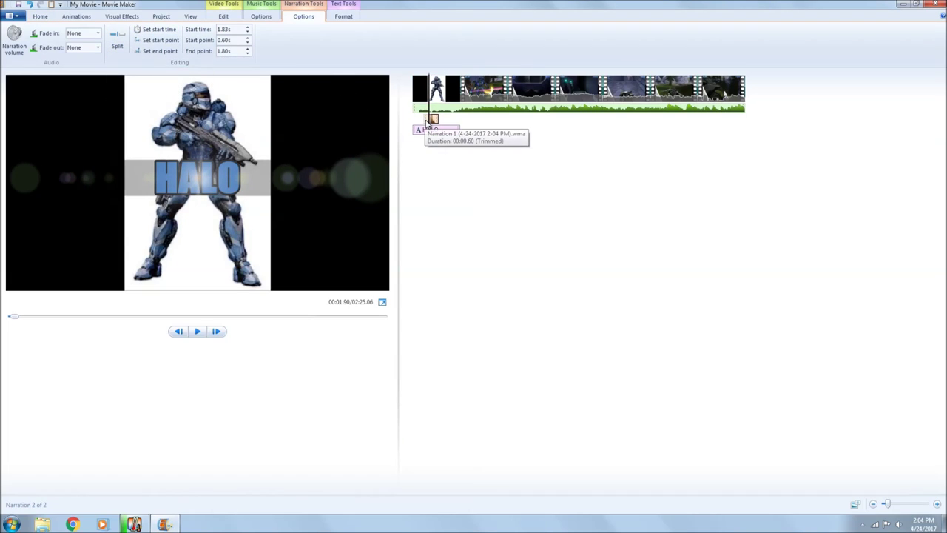
{"action": "right_click", "coordinate": [426, 121]}
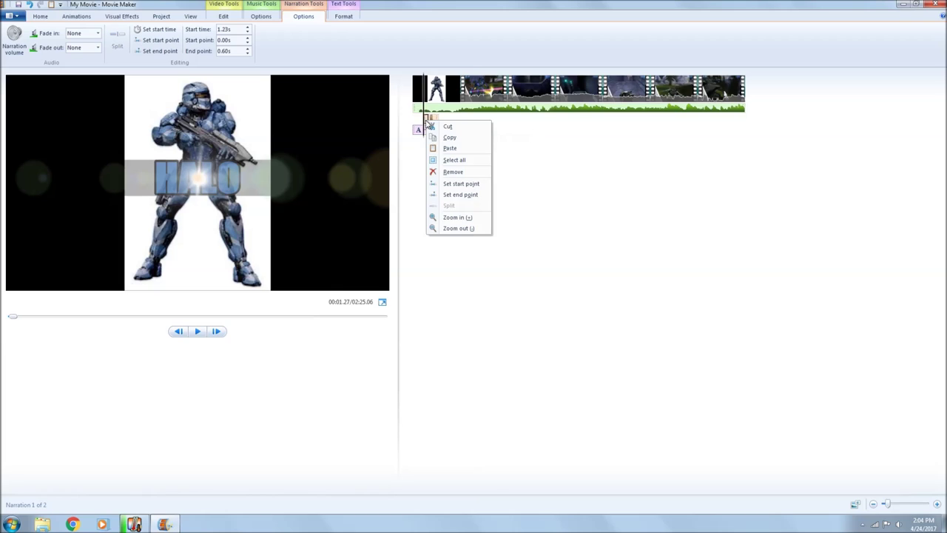
{"action": "left_click", "coordinate": [454, 173]}
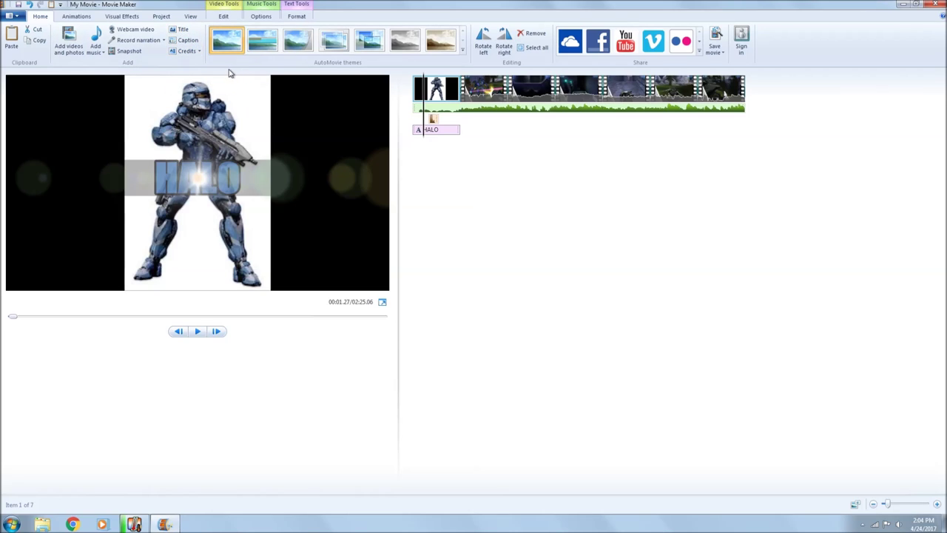
Add a title clip before the opening picture and replace its default text with "A HALO short."
{"action": "left_click", "coordinate": [183, 31]}
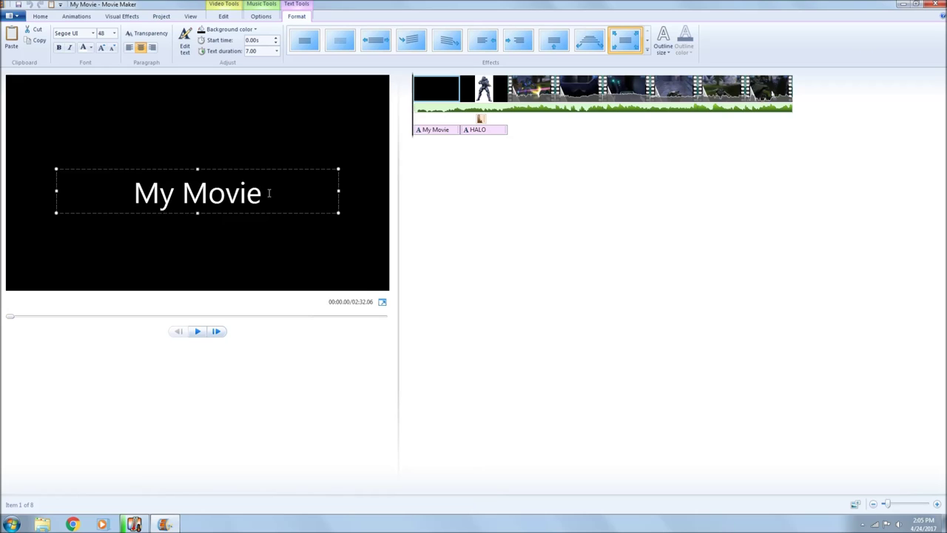
{"action": "left_click", "coordinate": [269, 193]}
{"action": "key", "text": "BackSpace"}
{"action": "key", "text": "BackSpace"}
{"action": "key", "text": "BackSpace"}
{"action": "key", "text": "BackSpace"}
{"action": "key", "text": "BackSpace"}
{"action": "key", "text": "BackSpace"}
{"action": "key", "text": "BackSpace"}
{"action": "key", "text": "BackSpace"}
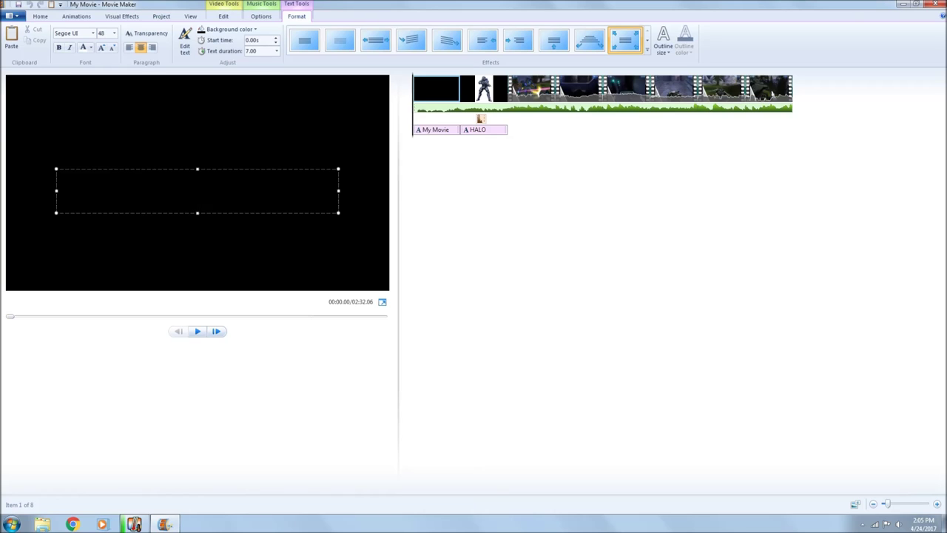
{"action": "type", "text": "A HALO short"}
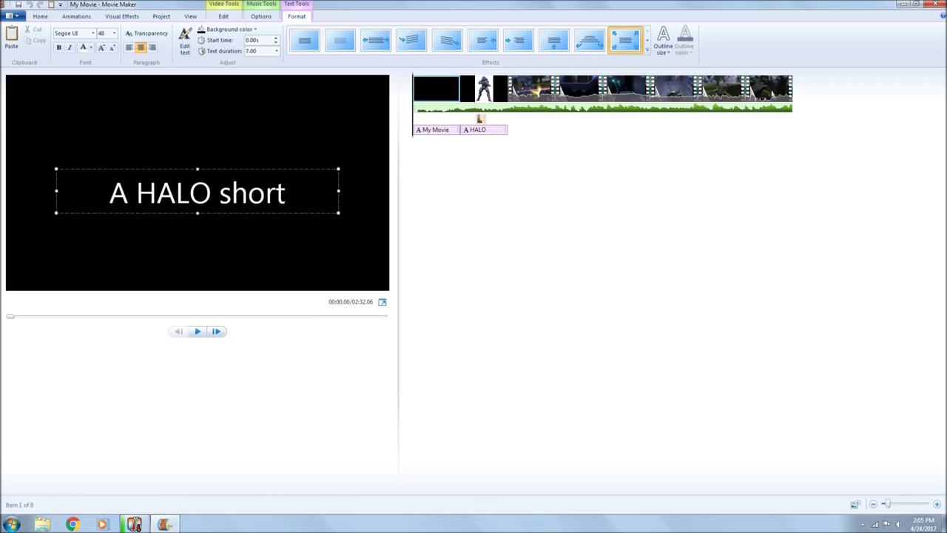
{"action": "type", "text": "."}
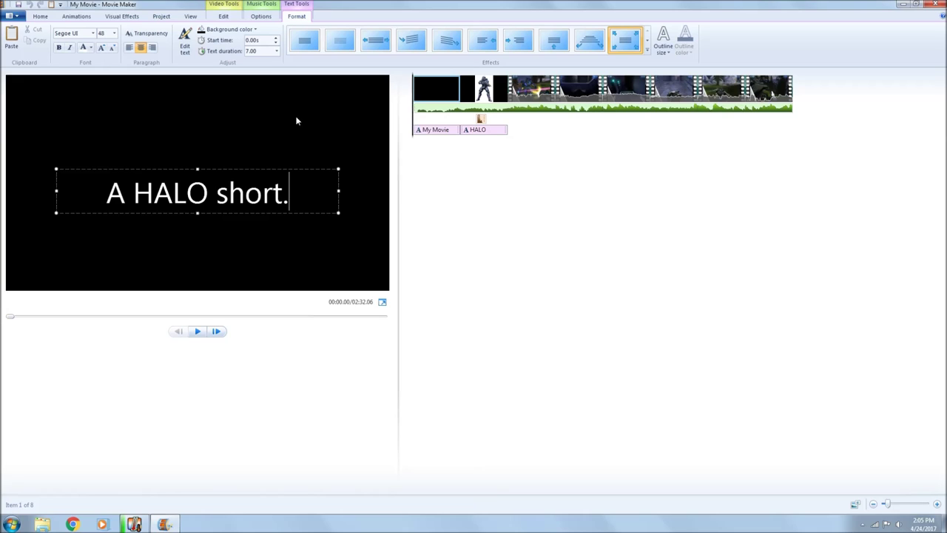
Format the title text as bold italic Impact at size 72
{"action": "left_click", "coordinate": [59, 47]}
{"action": "left_click", "coordinate": [69, 47]}
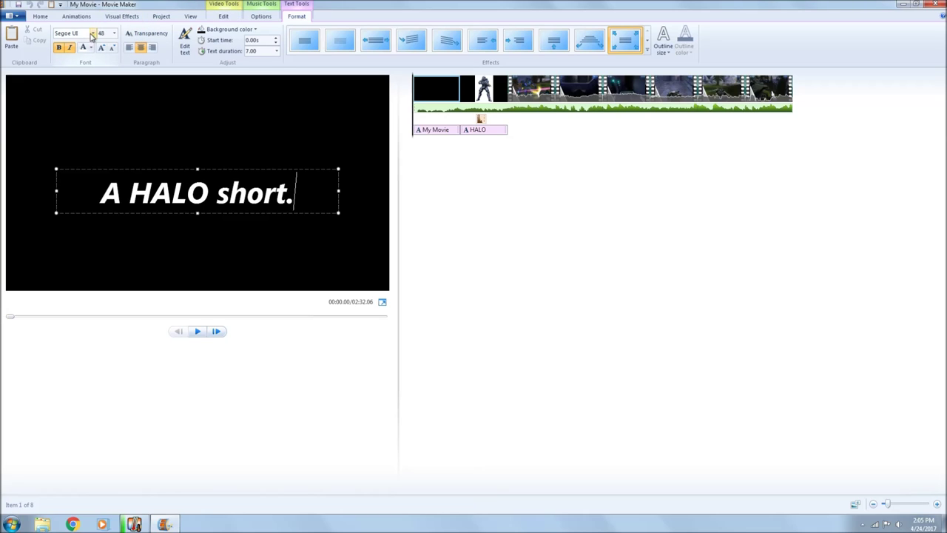
{"action": "left_click", "coordinate": [92, 34]}
{"action": "left_click", "coordinate": [61, 223]}
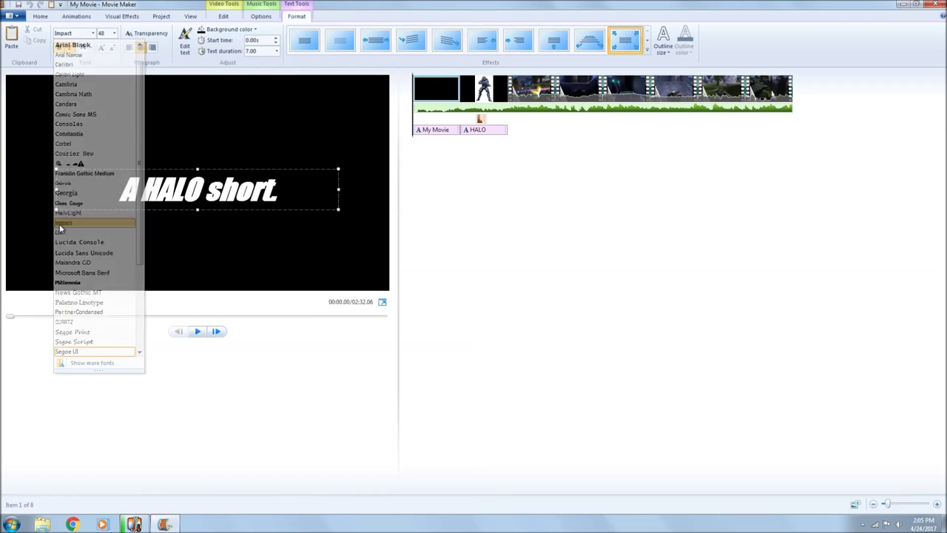
{"action": "left_click", "coordinate": [114, 33]}
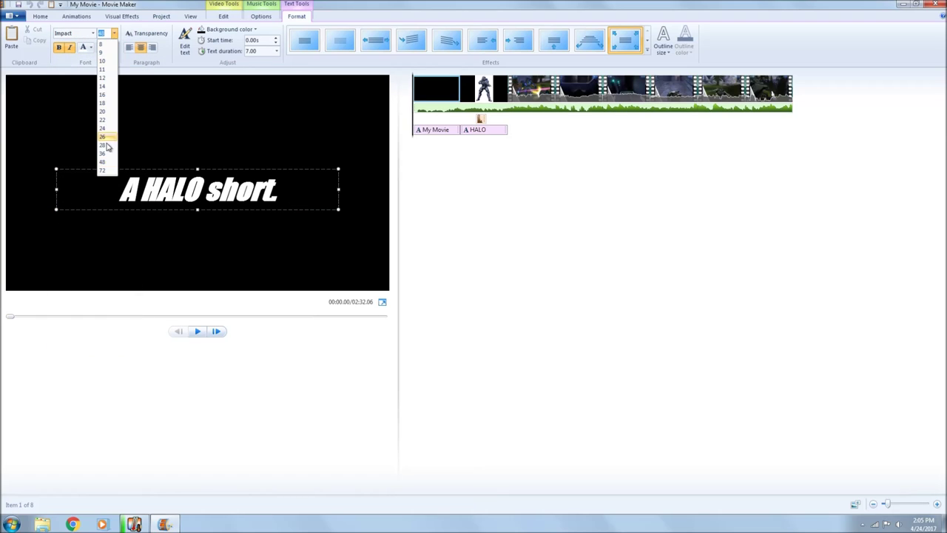
{"action": "left_click", "coordinate": [102, 170]}
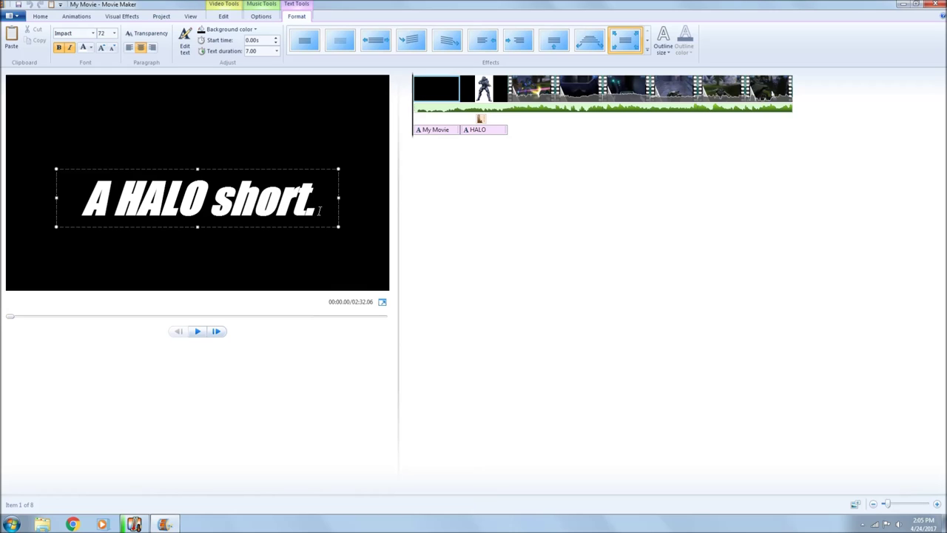
Delete the period at the end of the title and change the text color to medium blue
{"action": "key", "text": "BackSpace"}
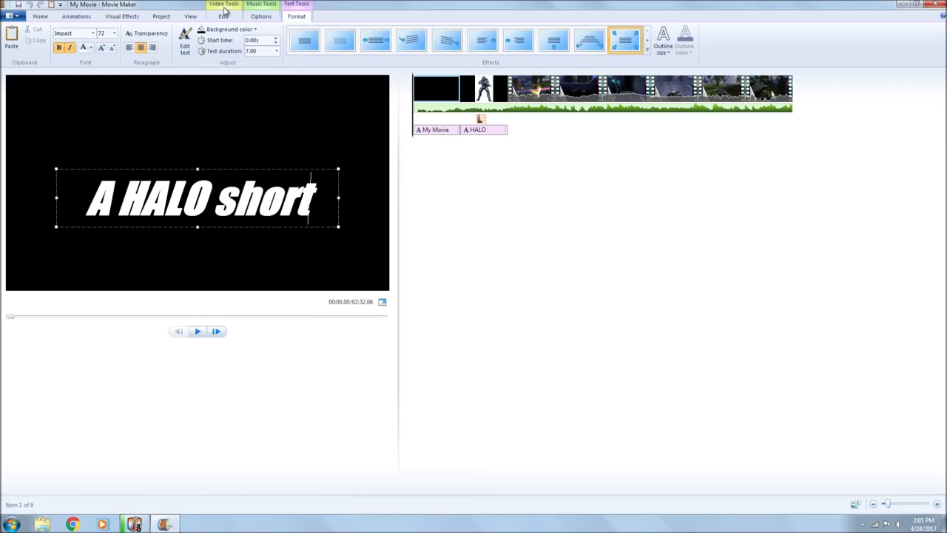
{"action": "left_click", "coordinate": [91, 47]}
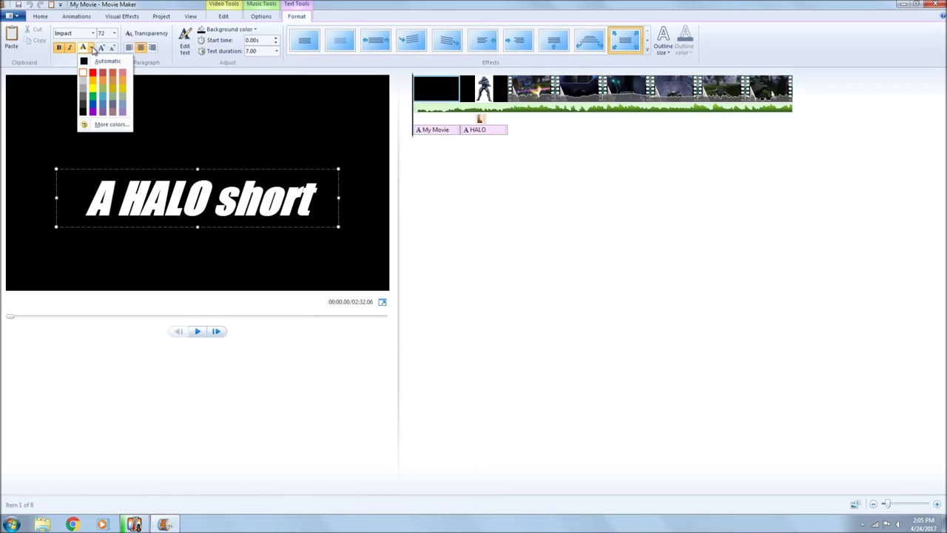
{"action": "left_click", "coordinate": [102, 109]}
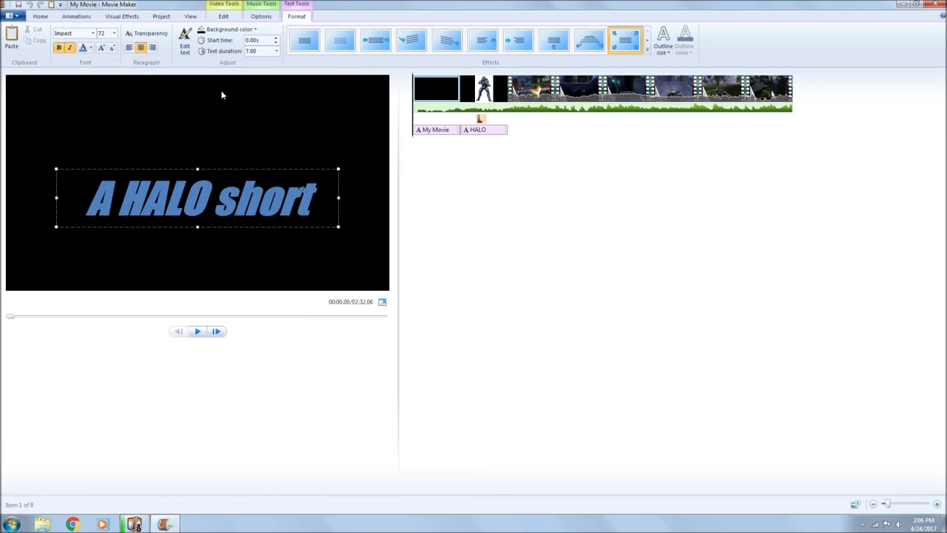
Add an outline to the "A HALO short" title text and set the outline color to black
{"action": "left_click", "coordinate": [664, 53]}
{"action": "left_click", "coordinate": [672, 84]}
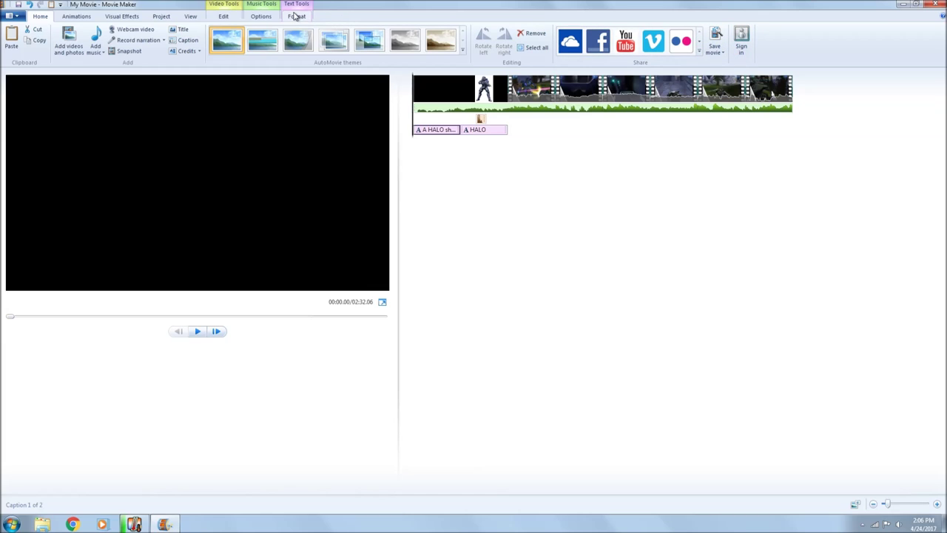
{"action": "left_click_drag", "start_coordinate": [416, 141], "coordinate": [434, 142]}
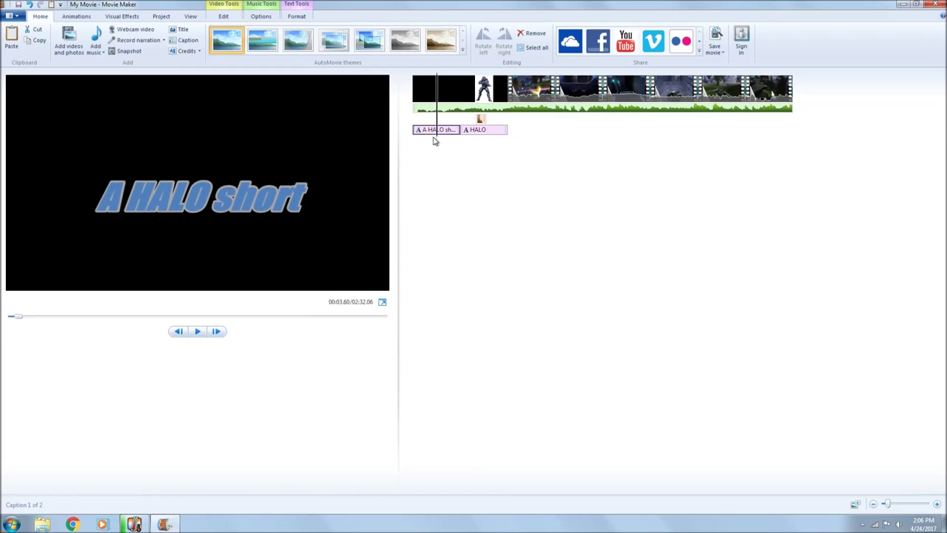
{"action": "left_click", "coordinate": [297, 13]}
{"action": "left_click", "coordinate": [690, 53]}
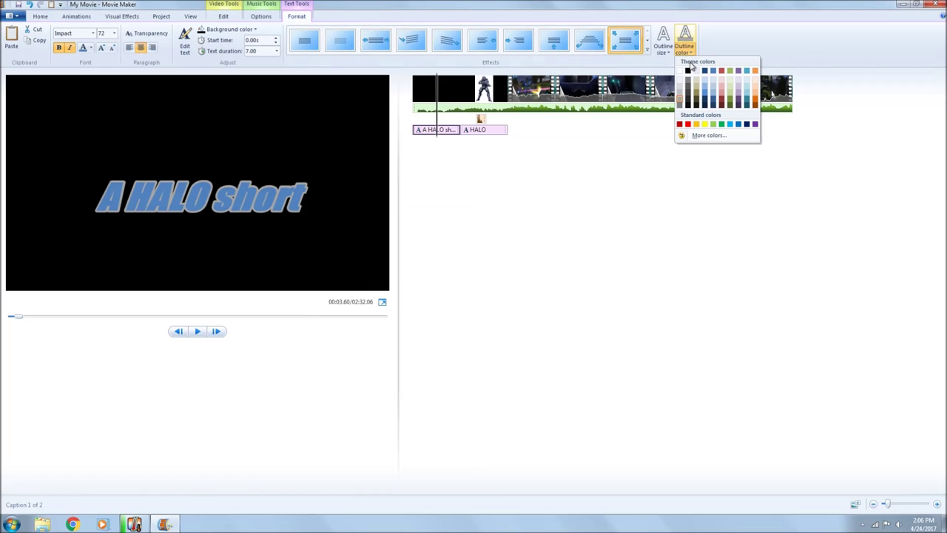
{"action": "left_click", "coordinate": [687, 103]}
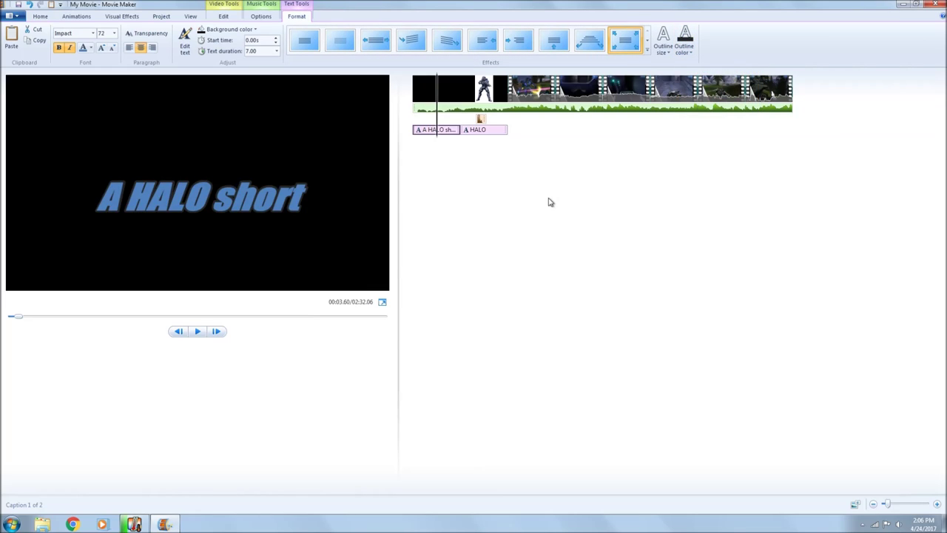
Split the first gameplay clip at about 23.5 s in the movie and remove the piece after the cut
{"action": "left_click_drag", "start_coordinate": [437, 139], "coordinate": [534, 139]}
{"action": "left_click", "coordinate": [221, 10]}
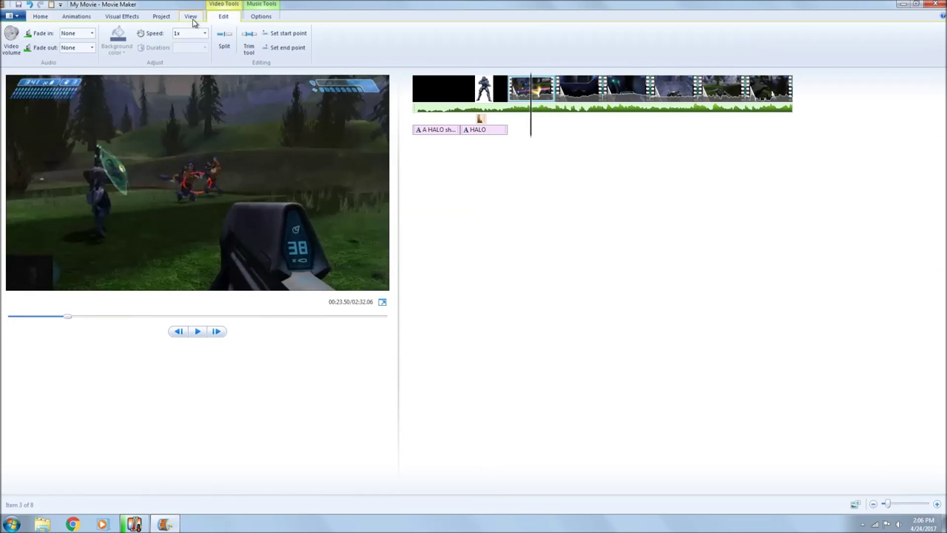
{"action": "left_click", "coordinate": [222, 44]}
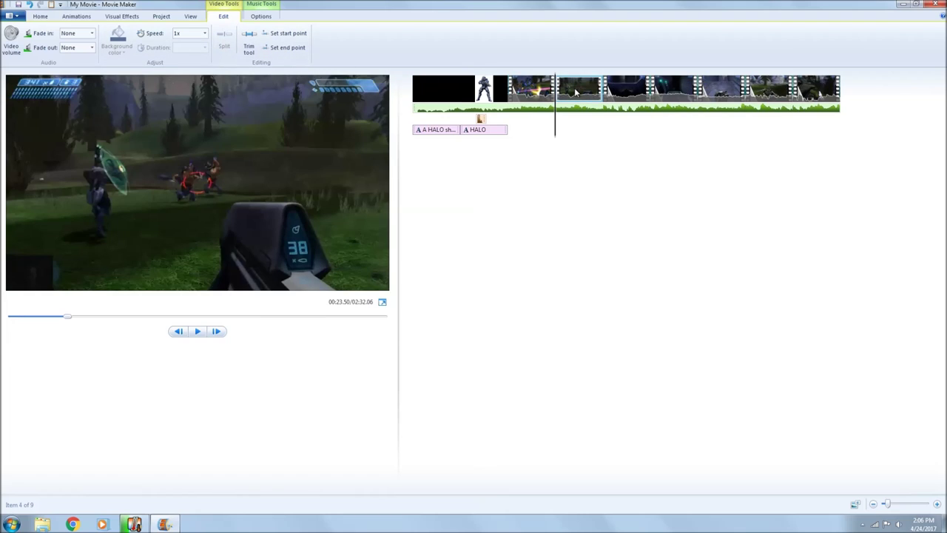
{"action": "right_click", "coordinate": [576, 92]}
{"action": "left_click", "coordinate": [596, 155]}
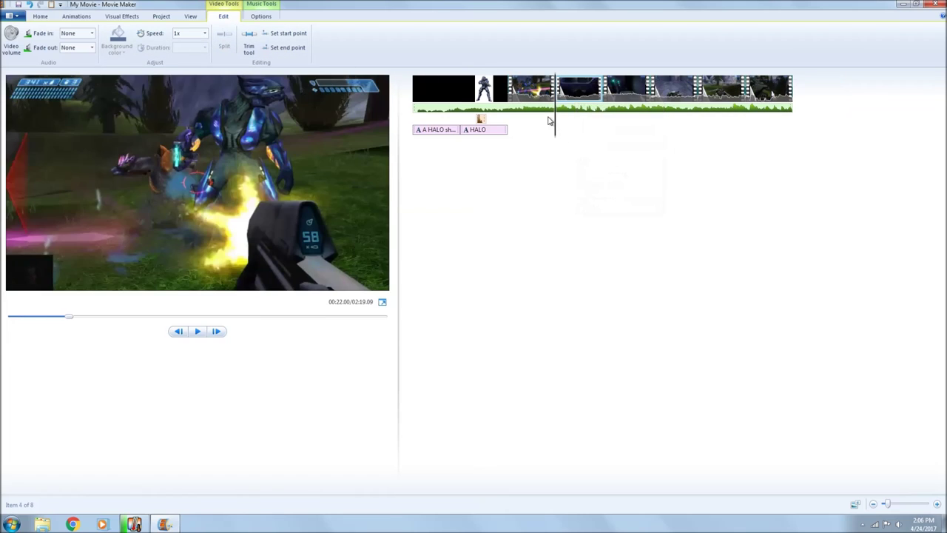
Shorten the first gameplay clip again by splitting it at about 18 s and removing the piece after the cut
{"action": "left_click_drag", "start_coordinate": [556, 134], "coordinate": [537, 134]}
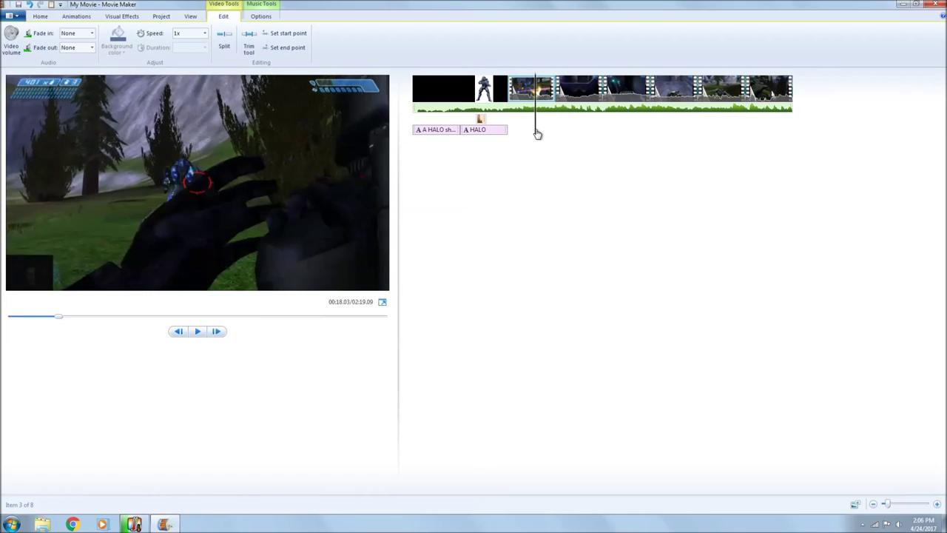
{"action": "left_click", "coordinate": [225, 41]}
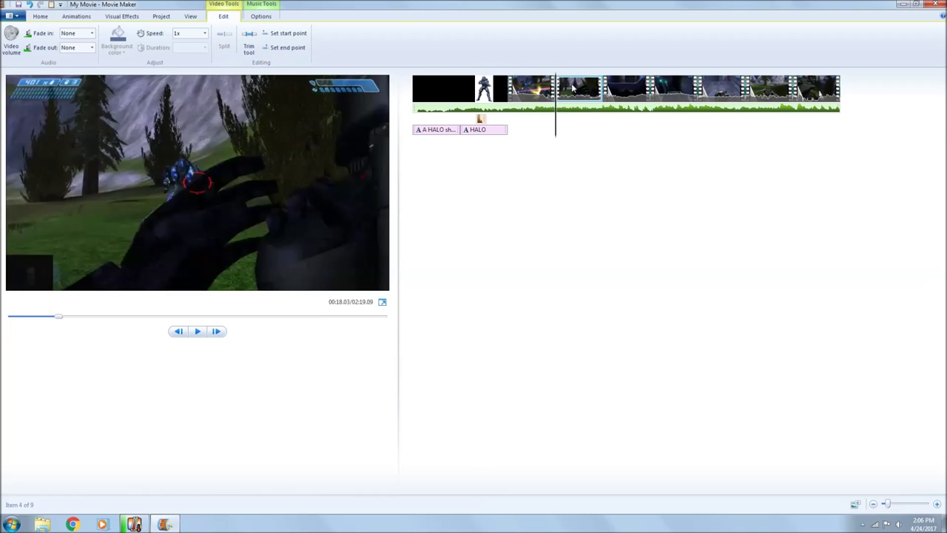
{"action": "right_click", "coordinate": [574, 88]}
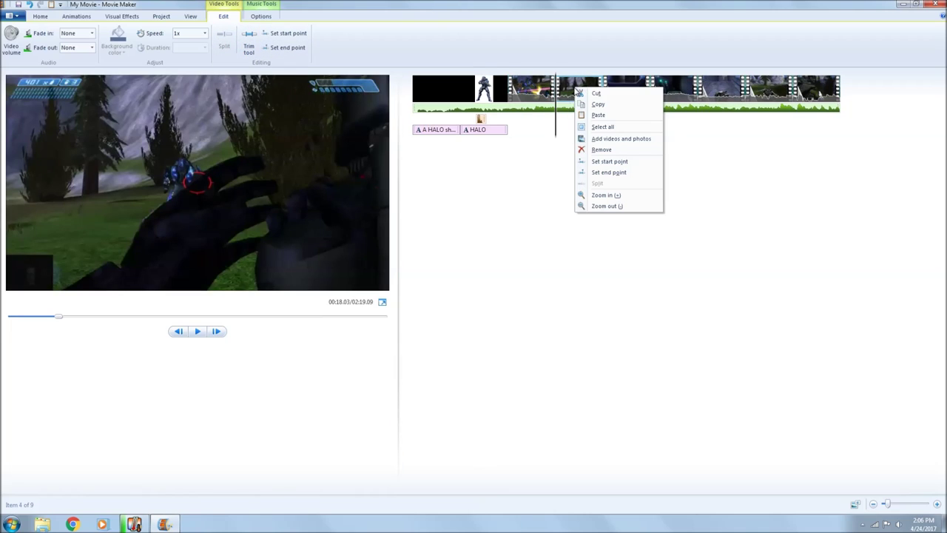
{"action": "left_click", "coordinate": [598, 150]}
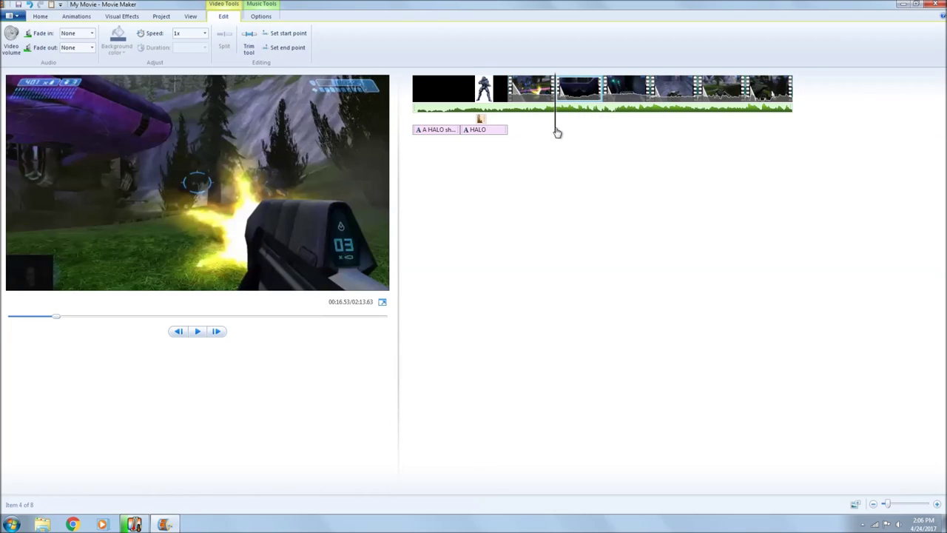
Split the second gameplay clip at about 29 s in the movie and remove the piece before the cut
{"action": "left_click_drag", "start_coordinate": [557, 132], "coordinate": [569, 131]}
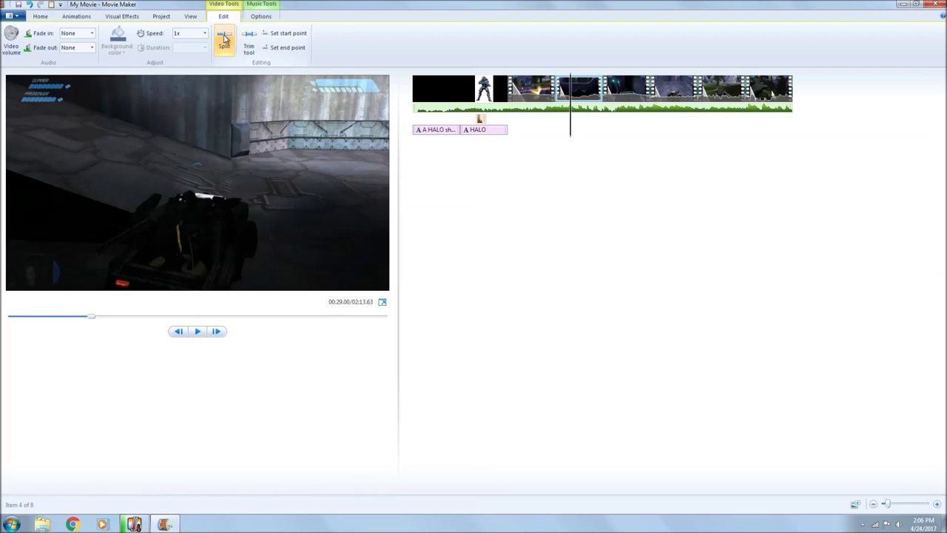
{"action": "right_click", "coordinate": [224, 38]}
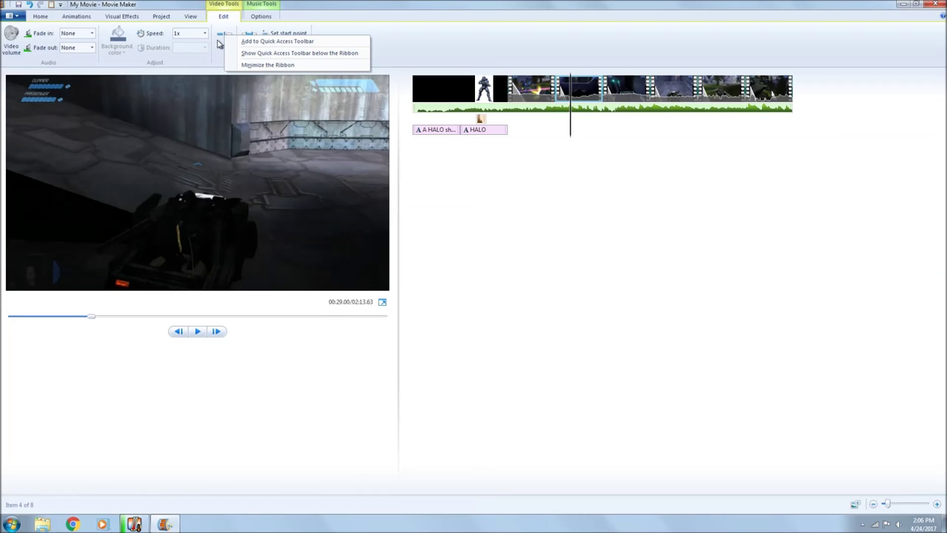
{"action": "left_click", "coordinate": [222, 41]}
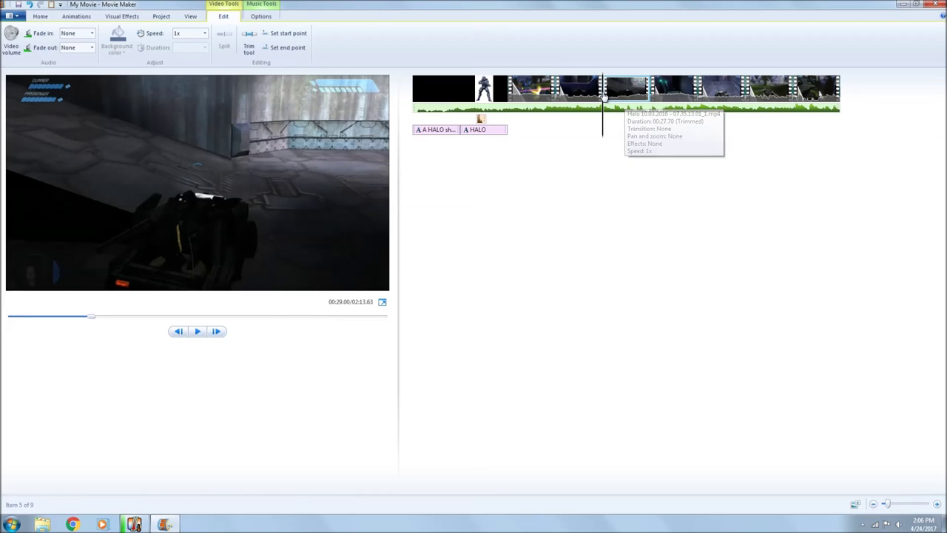
{"action": "right_click", "coordinate": [577, 102]}
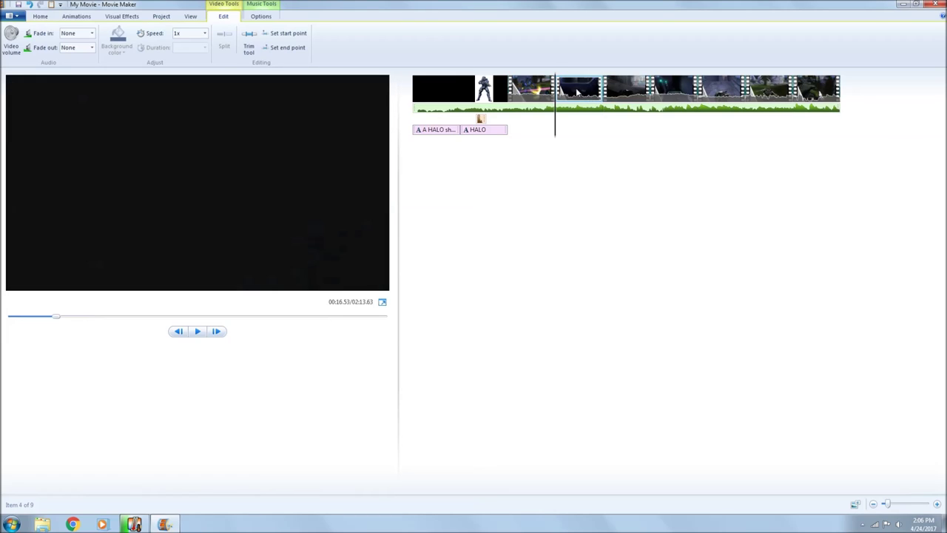
{"action": "left_click", "coordinate": [599, 151]}
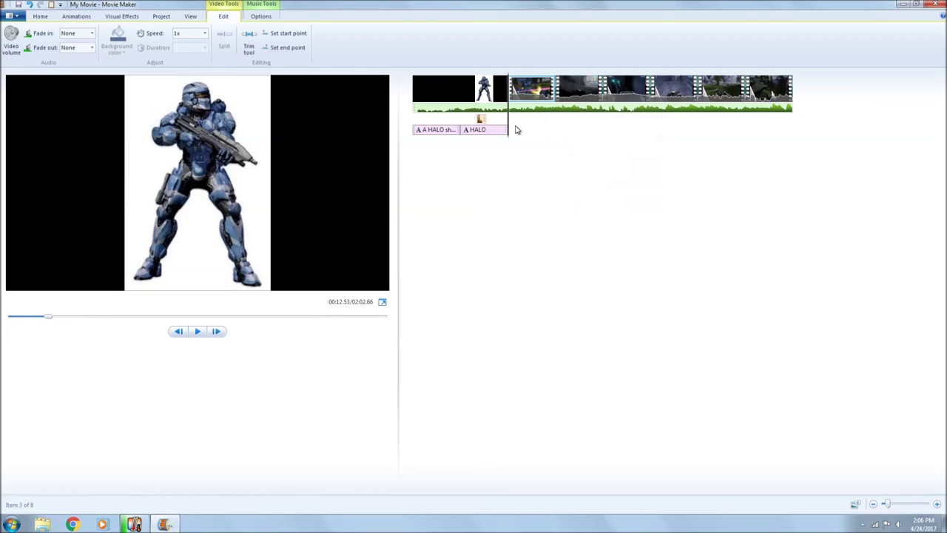
Apply the "Fade in from black" visual effect to the first gameplay clip
{"action": "left_click_drag", "start_coordinate": [508, 129], "coordinate": [776, 130]}
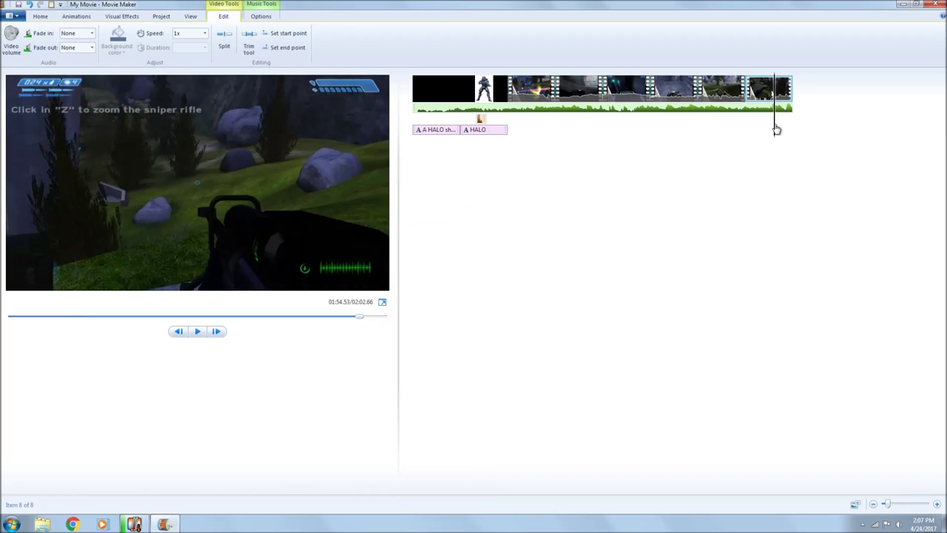
{"action": "left_click", "coordinate": [40, 15]}
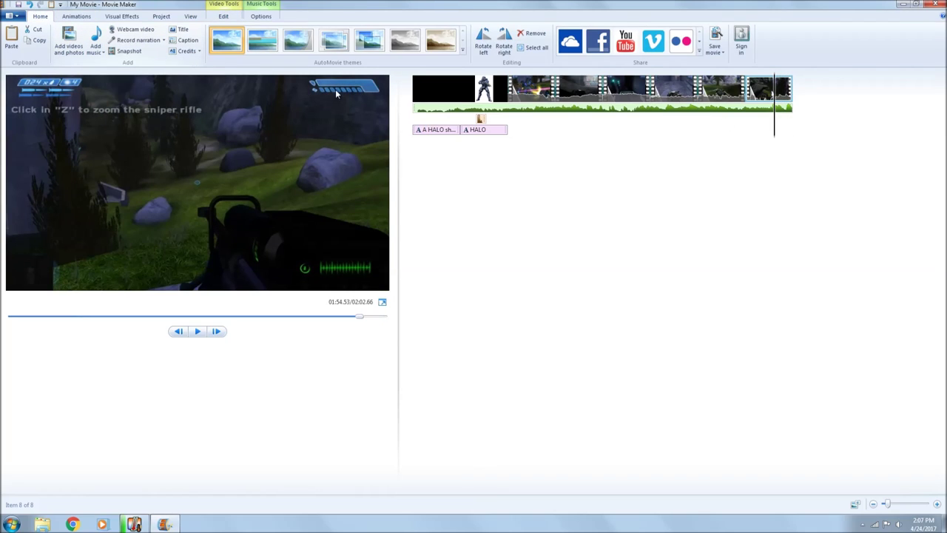
{"action": "left_click", "coordinate": [525, 91]}
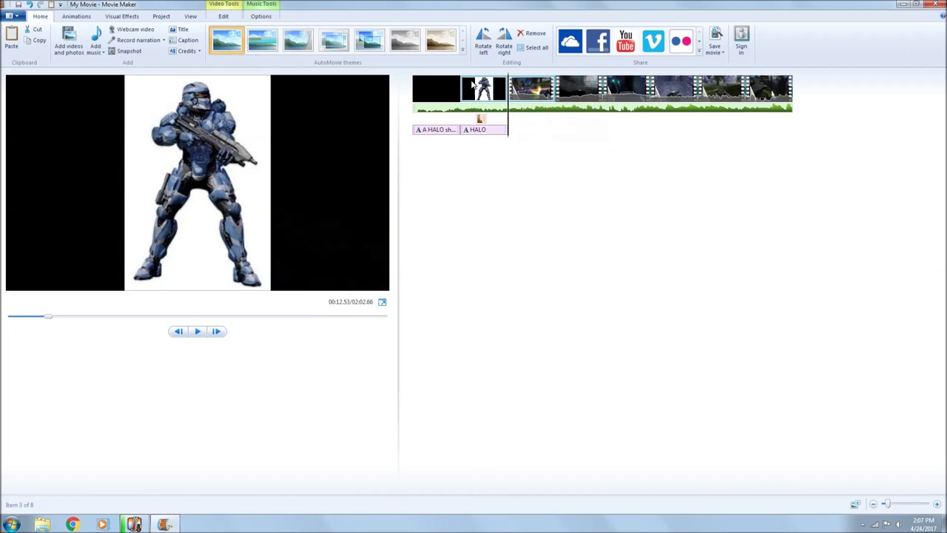
{"action": "left_click", "coordinate": [122, 17]}
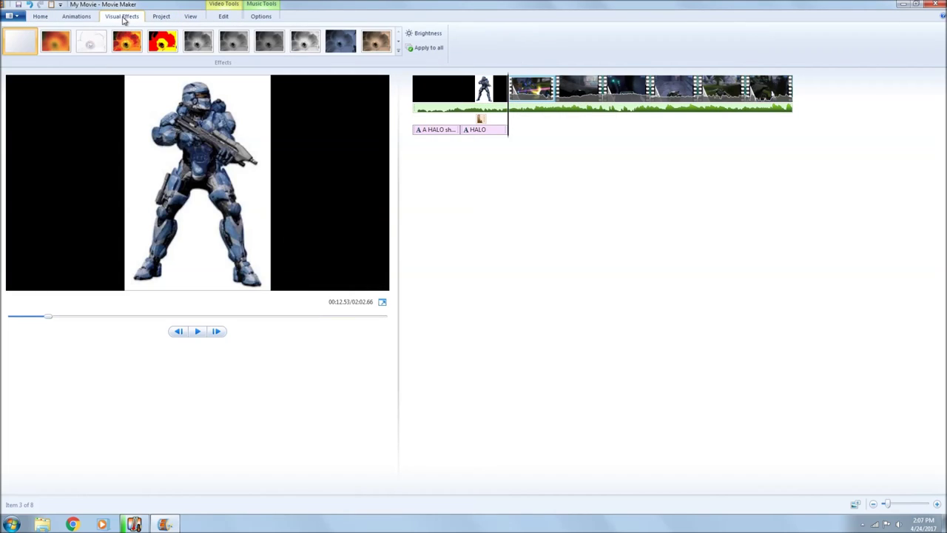
{"action": "left_click", "coordinate": [398, 54]}
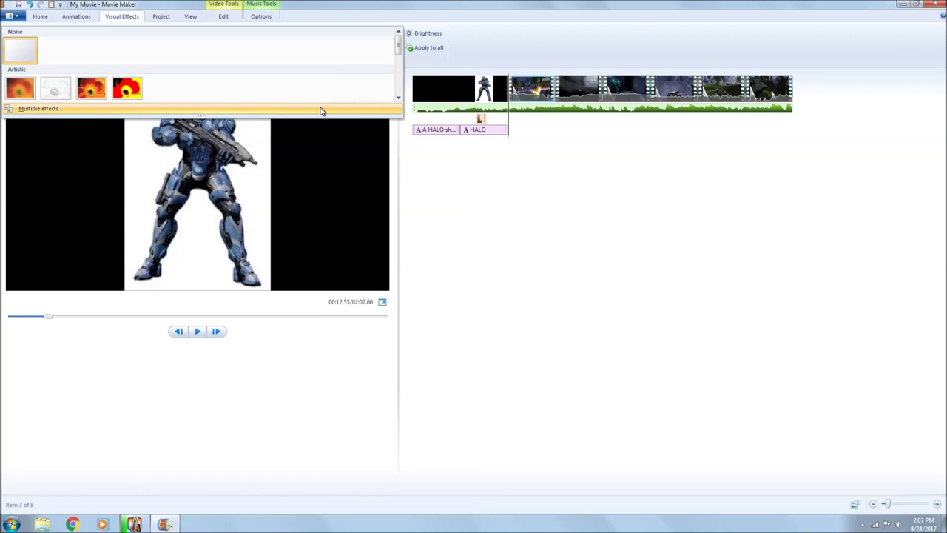
{"action": "left_click", "coordinate": [321, 109]}
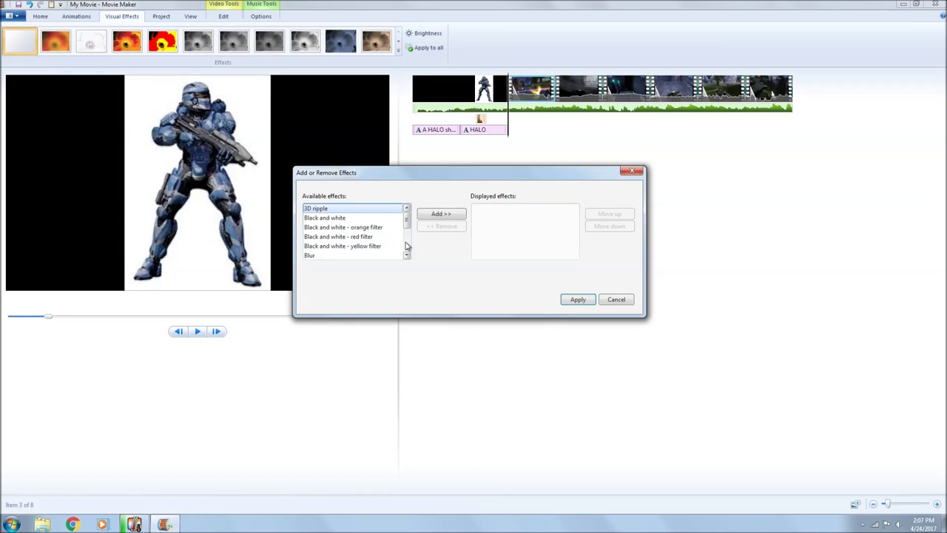
{"action": "left_click_drag", "start_coordinate": [406, 222], "coordinate": [405, 237]}
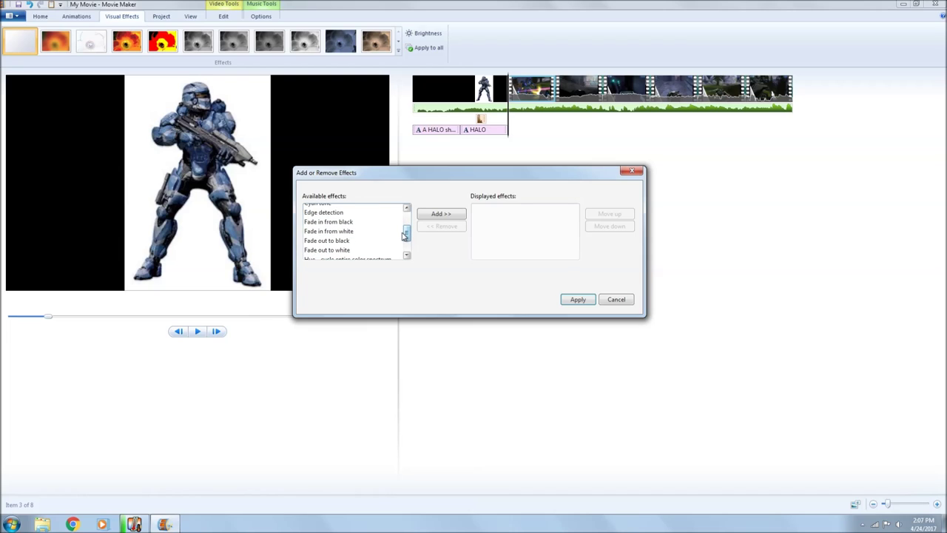
{"action": "left_click", "coordinate": [344, 225]}
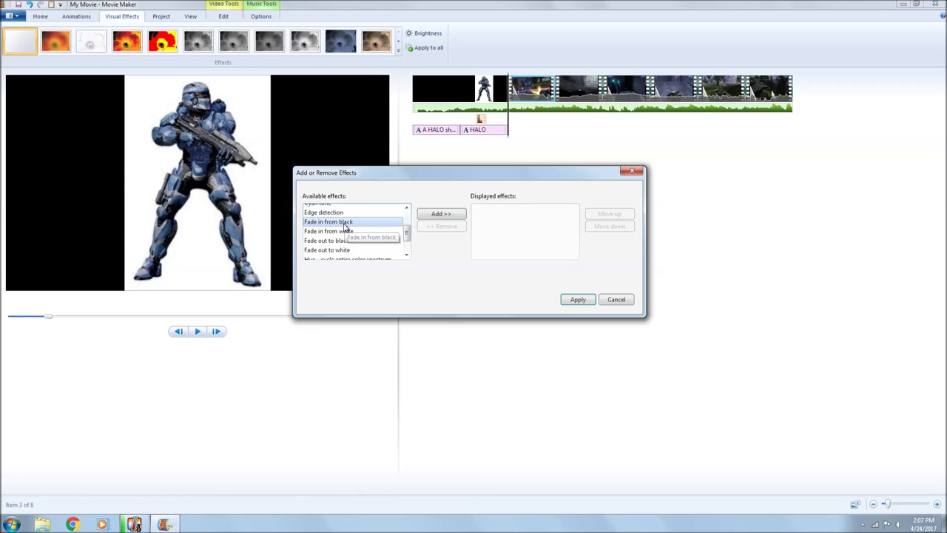
{"action": "left_click", "coordinate": [438, 214]}
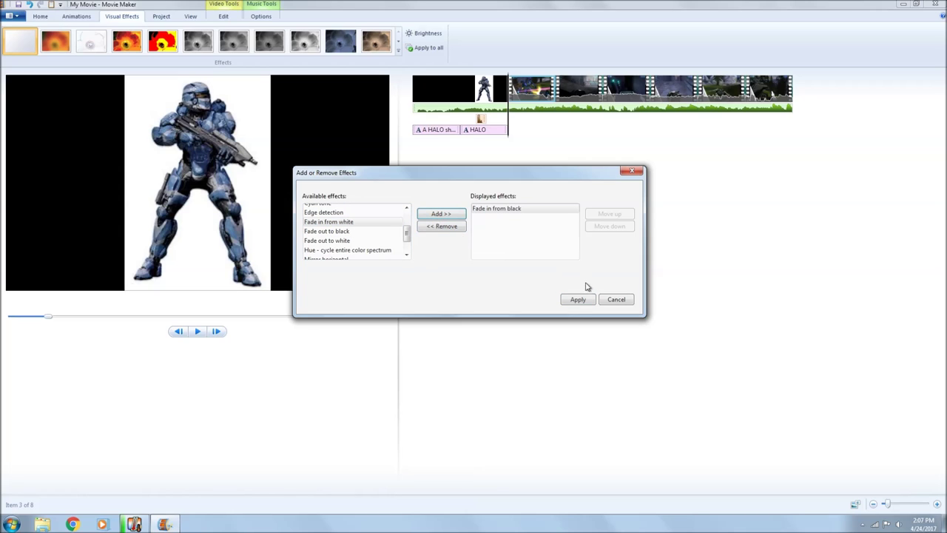
{"action": "left_click", "coordinate": [577, 300]}
Apply the "Fade out to black" visual effect to the opening picture
{"action": "left_click", "coordinate": [479, 129]}
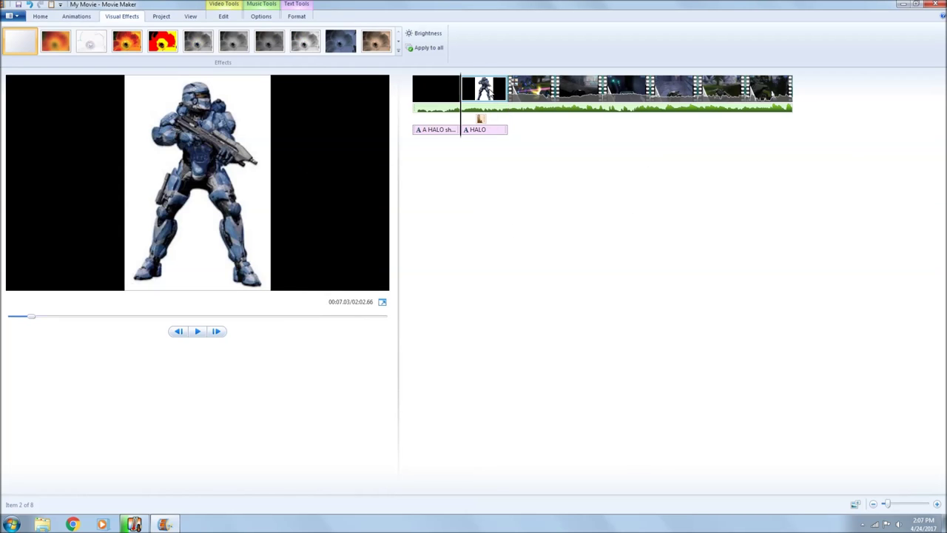
{"action": "left_click", "coordinate": [398, 52]}
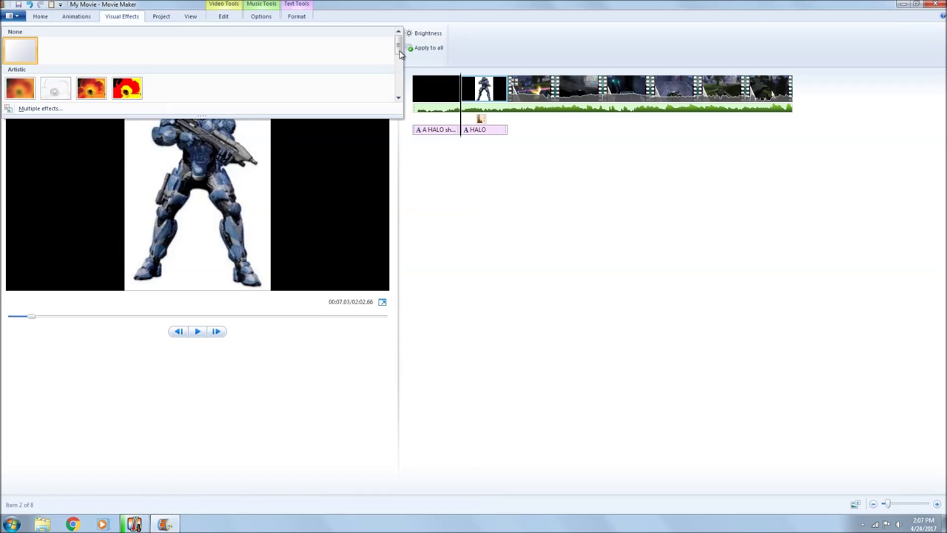
{"action": "left_click", "coordinate": [336, 114]}
{"action": "left_click", "coordinate": [406, 244]}
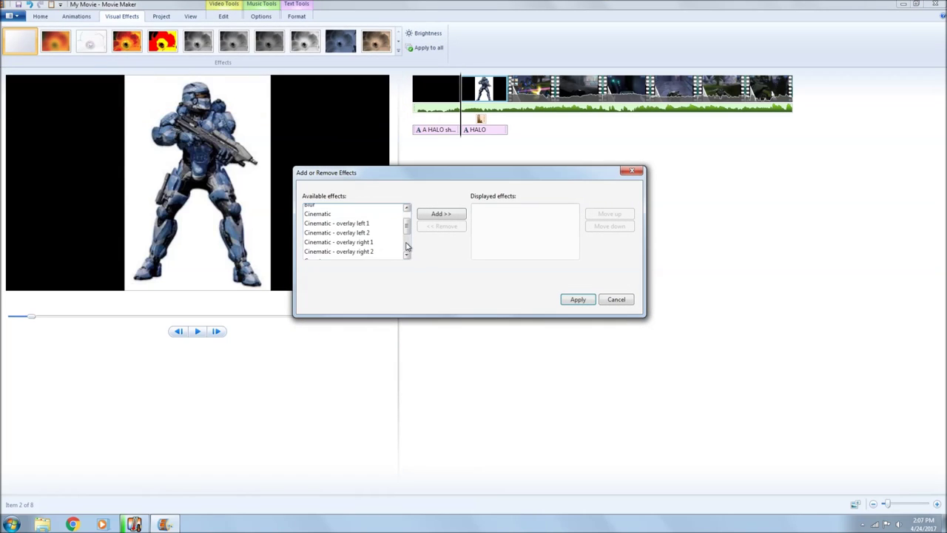
{"action": "left_click", "coordinate": [406, 235]}
{"action": "left_click", "coordinate": [406, 240]}
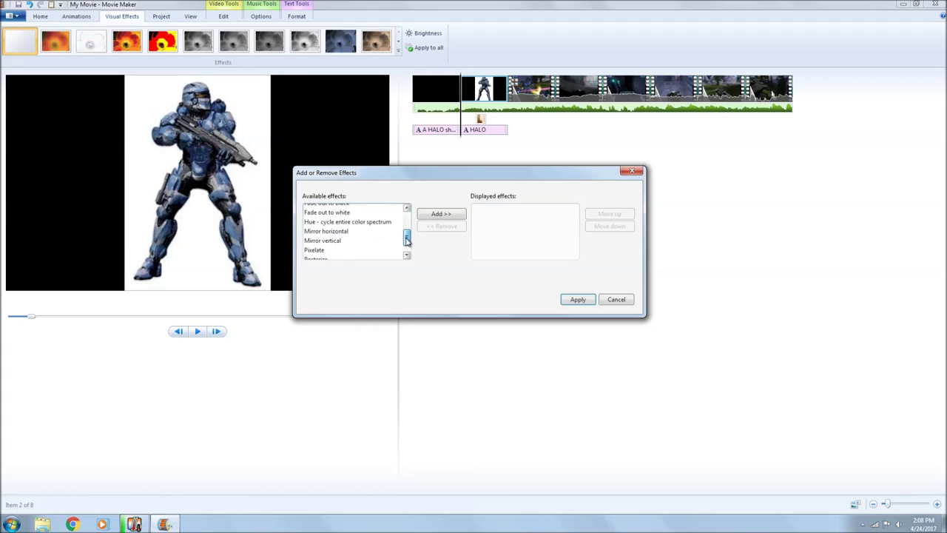
{"action": "scroll", "coordinate": [406, 243], "scroll_direction": "up", "scroll_amount": 1}
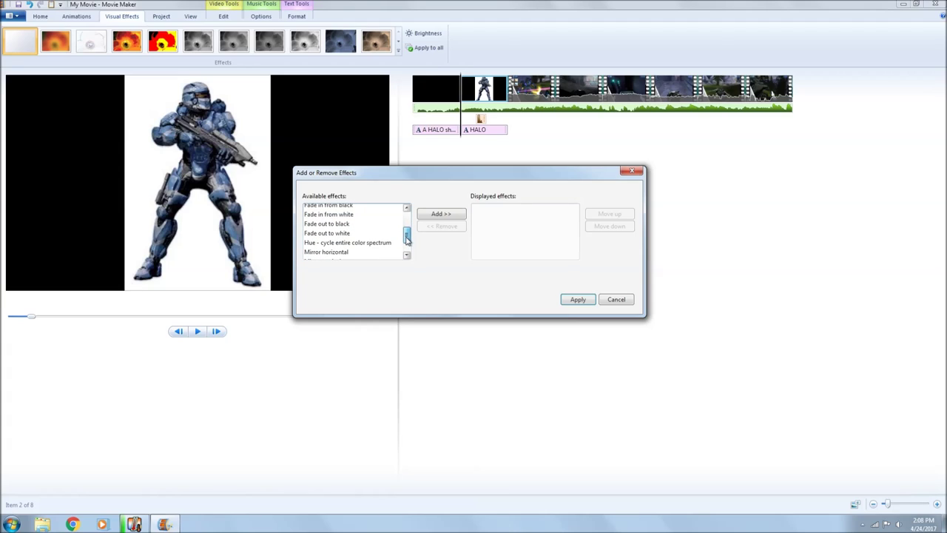
{"action": "left_click", "coordinate": [338, 224]}
{"action": "left_click", "coordinate": [440, 215]}
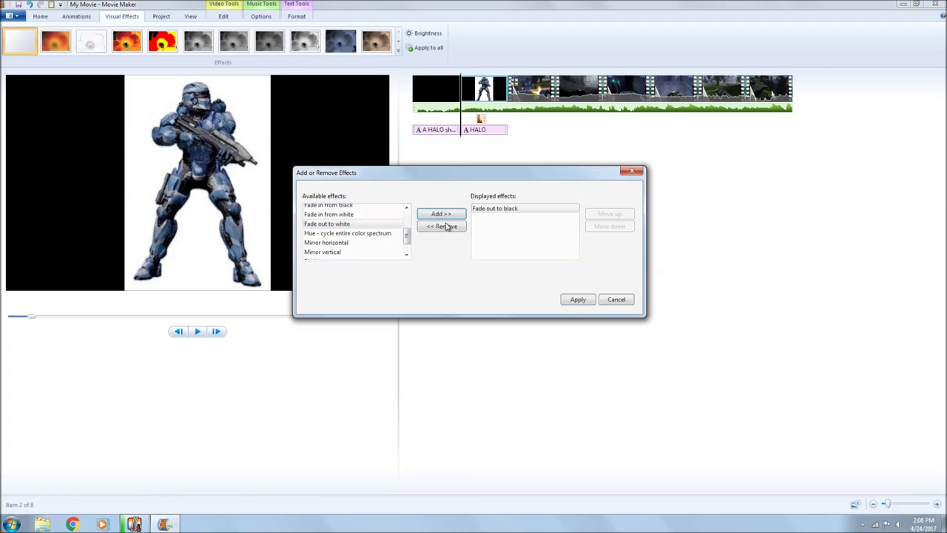
{"action": "left_click", "coordinate": [576, 299]}
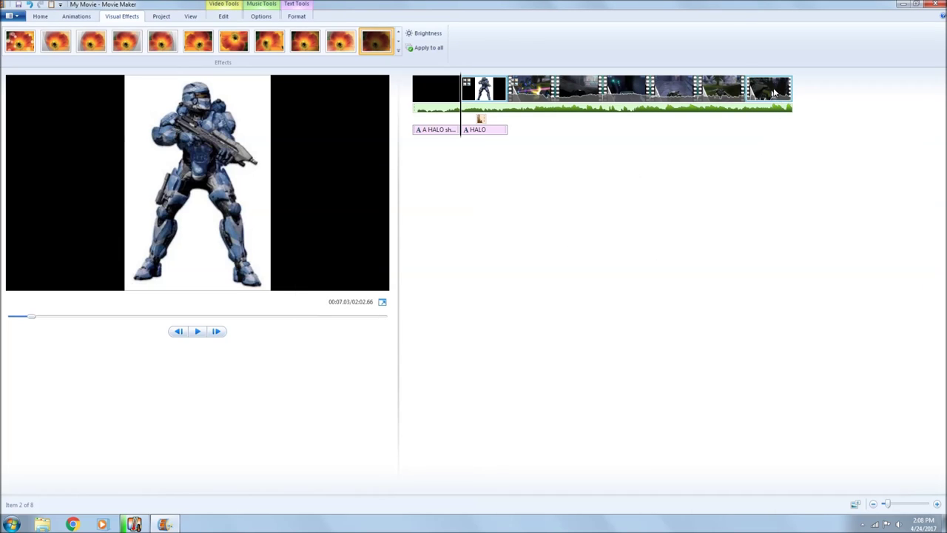
Apply the "Fade out to black" visual effect to the last gameplay clip
{"action": "left_click", "coordinate": [745, 90]}
{"action": "left_click", "coordinate": [397, 54]}
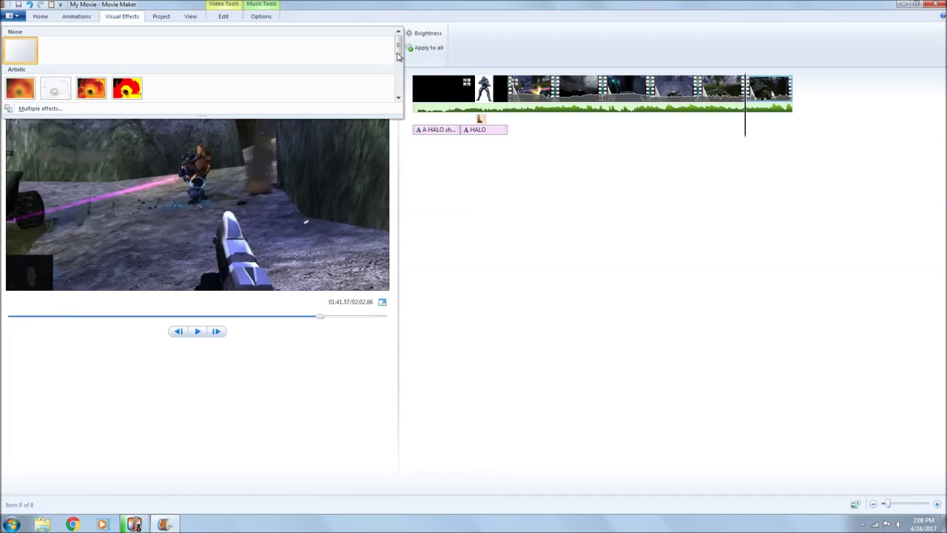
{"action": "left_click", "coordinate": [383, 111]}
{"action": "scroll", "coordinate": [406, 237], "scroll_direction": "down", "scroll_amount": 4}
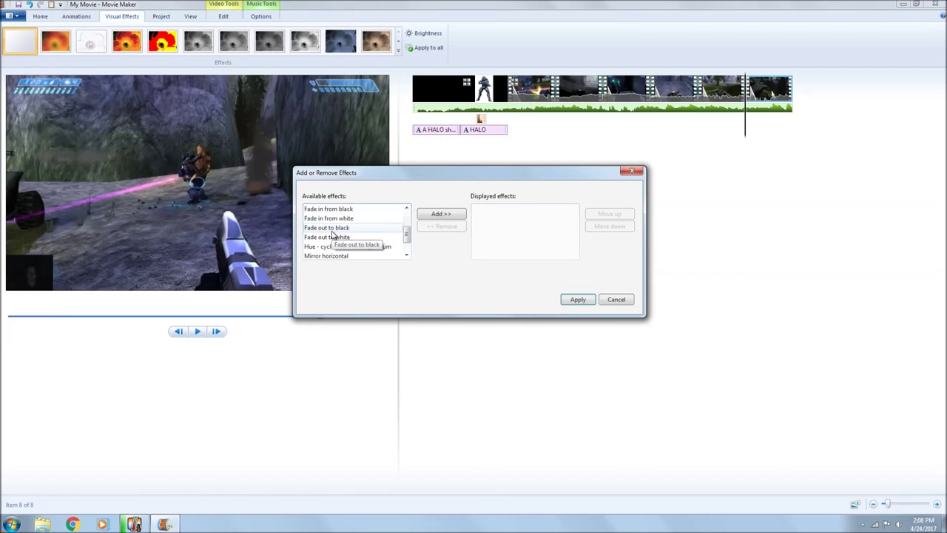
{"action": "left_click", "coordinate": [332, 229]}
{"action": "left_click", "coordinate": [437, 215]}
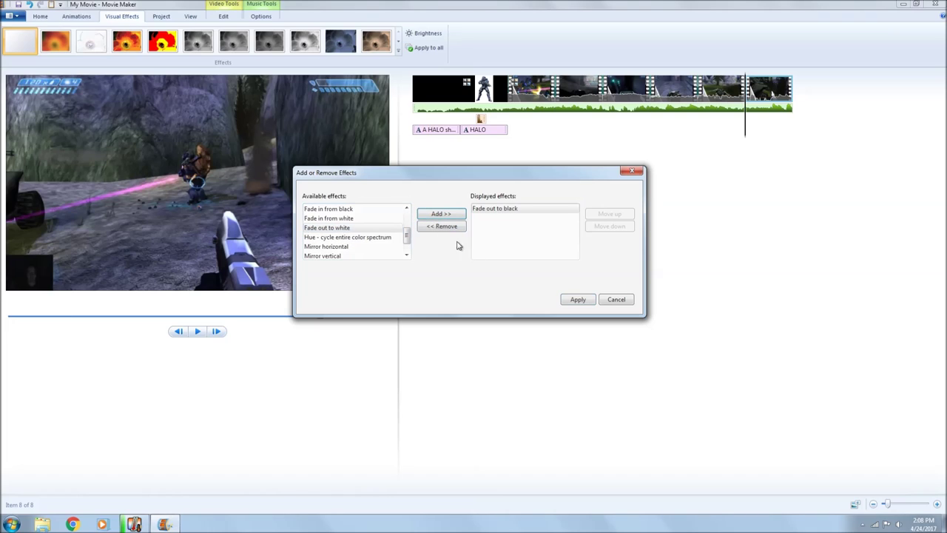
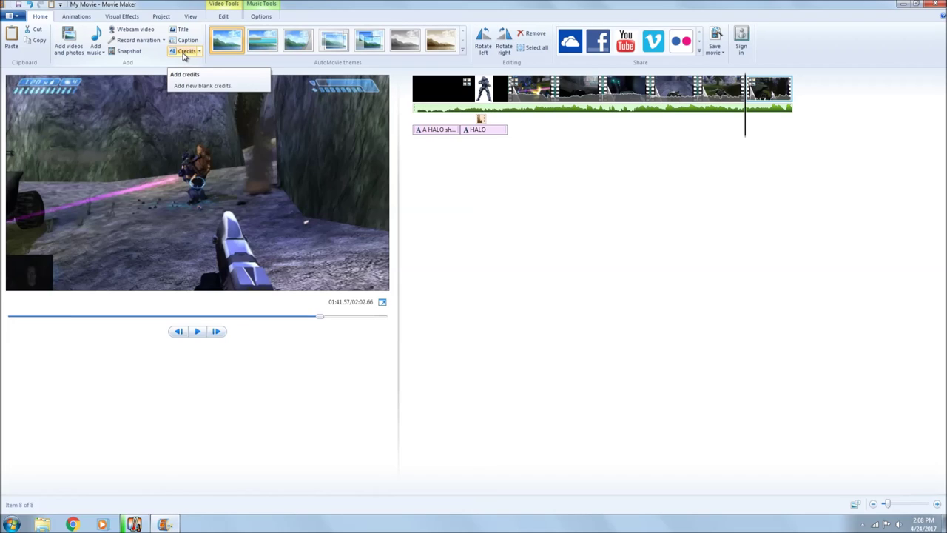
Add a credits clip at the end of the movie and replace its placeholder text with "Thanks for Watching!!!" on two lines
{"action": "left_click", "coordinate": [184, 54]}
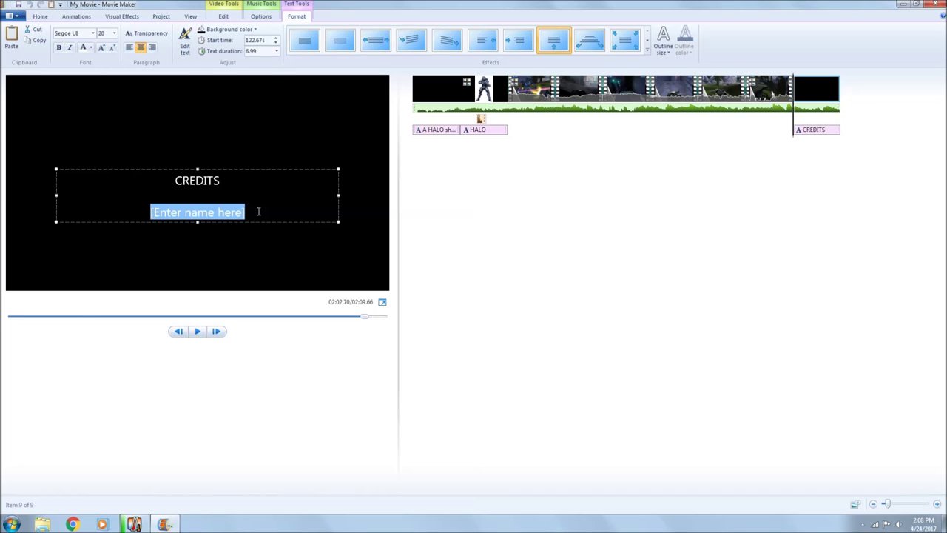
{"action": "key", "text": "BackSpace"}
{"action": "key", "text": "BackSpace"}
{"action": "key", "text": "BackSpace"}
{"action": "key", "text": "BackSpace"}
{"action": "key", "text": "BackSpace"}
{"action": "key", "text": "BackSpace"}
{"action": "key", "text": "BackSpace"}
{"action": "key", "text": "BackSpace"}
{"action": "key", "text": "BackSpace"}
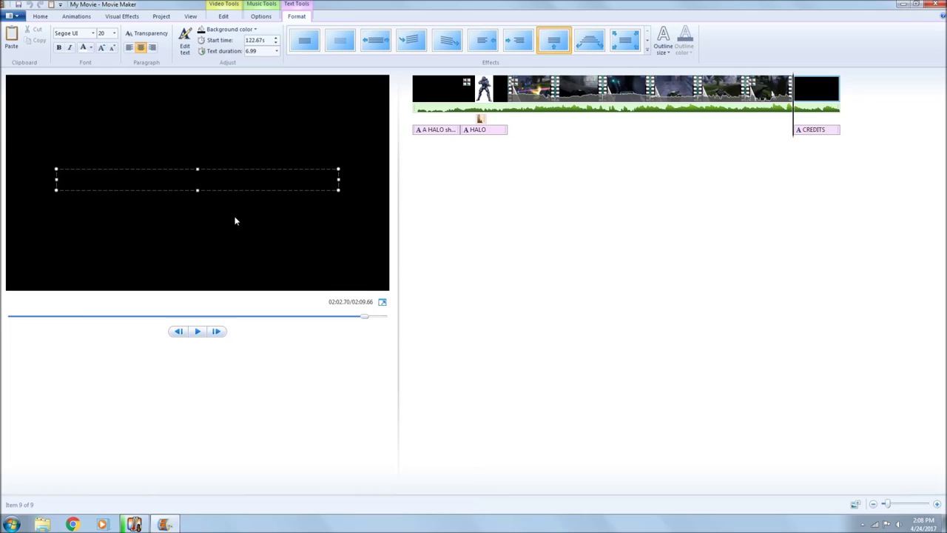
{"action": "type", "text": "Thanks for"}
{"action": "key", "text": "Return"}
{"action": "type", "text": "W"}
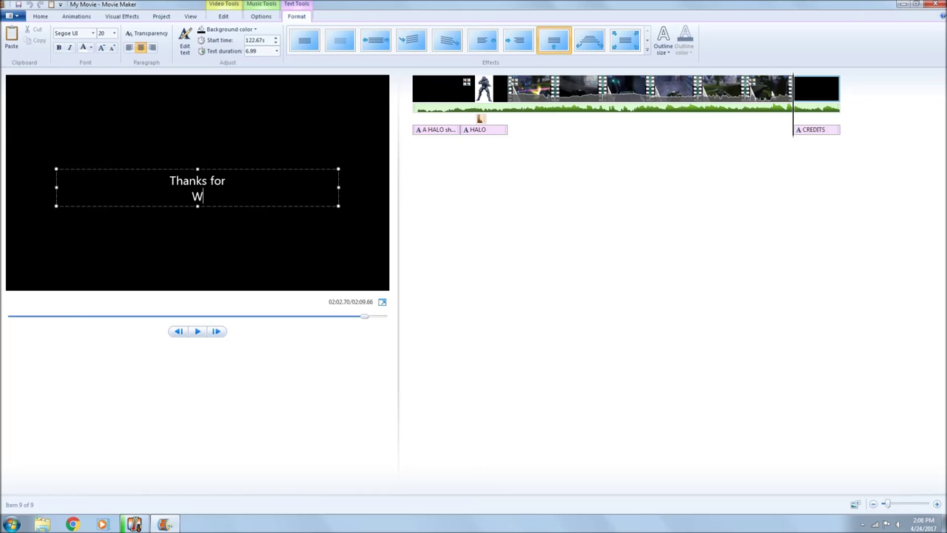
{"action": "type", "text": "atching!!!"}
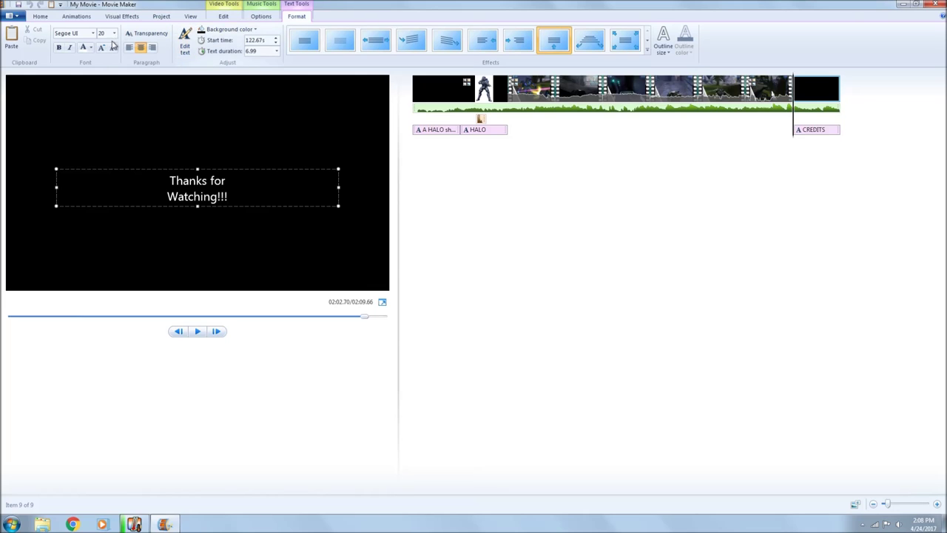
Format the credits text as bold italic with font size 36
{"action": "left_click", "coordinate": [59, 47]}
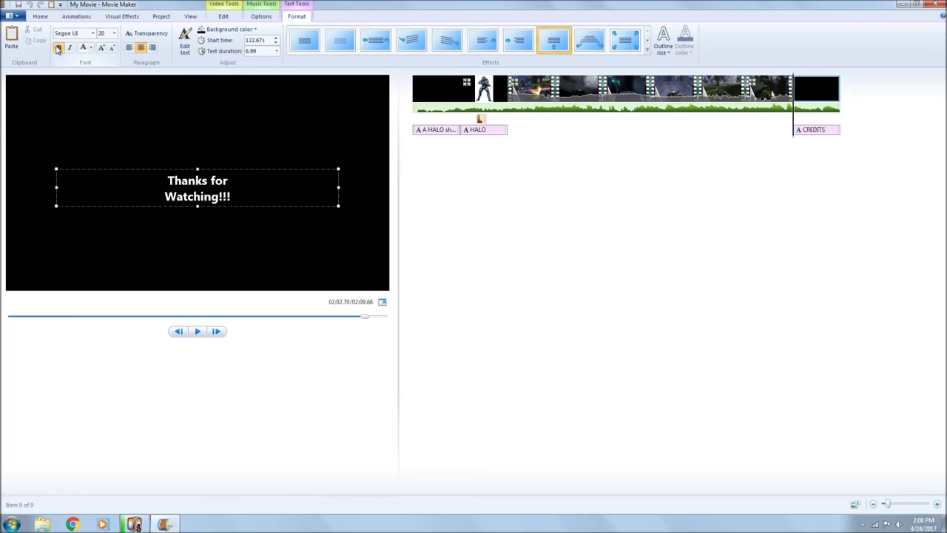
{"action": "left_click", "coordinate": [69, 48]}
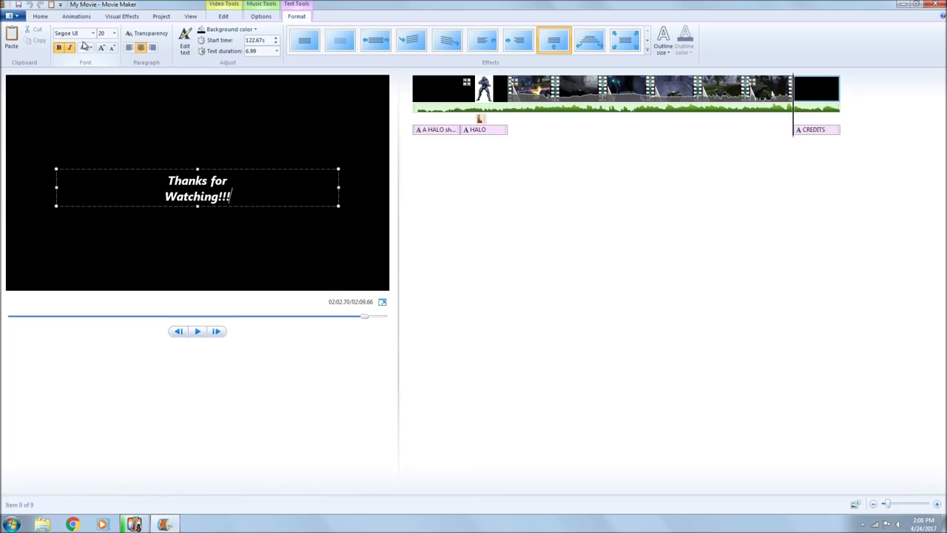
{"action": "left_click", "coordinate": [114, 33]}
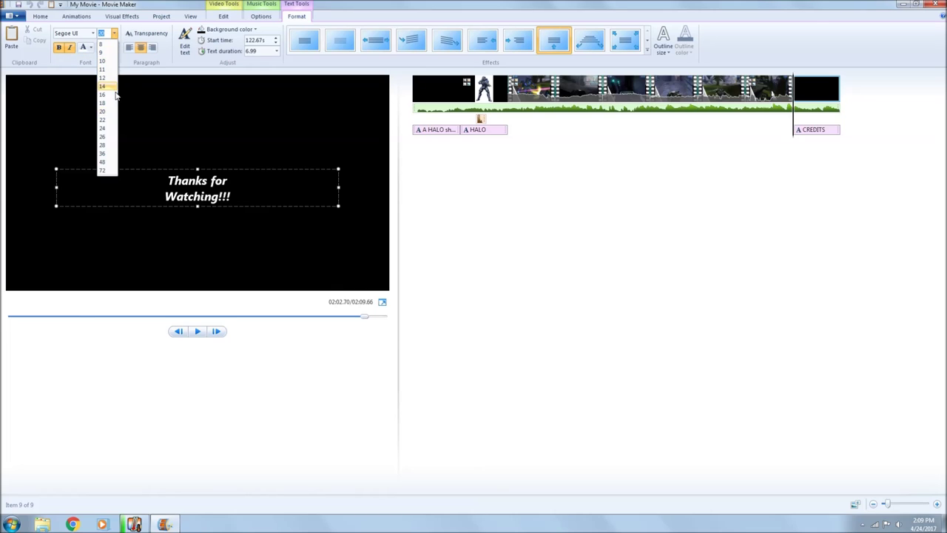
{"action": "left_click", "coordinate": [108, 153]}
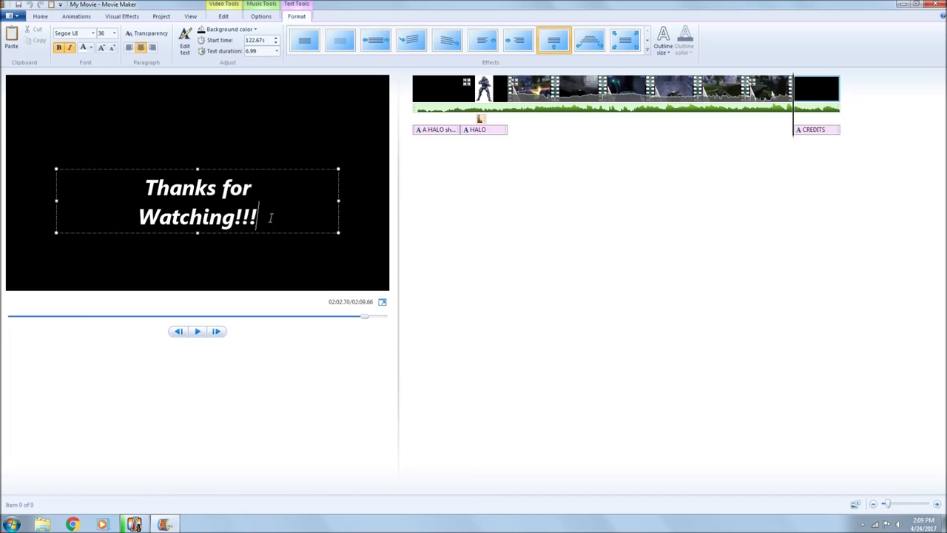
Leave blank lines below the thank-you text and add a closing line starting with "a productio"
{"action": "left_click_drag", "start_coordinate": [197, 233], "coordinate": [197, 281]}
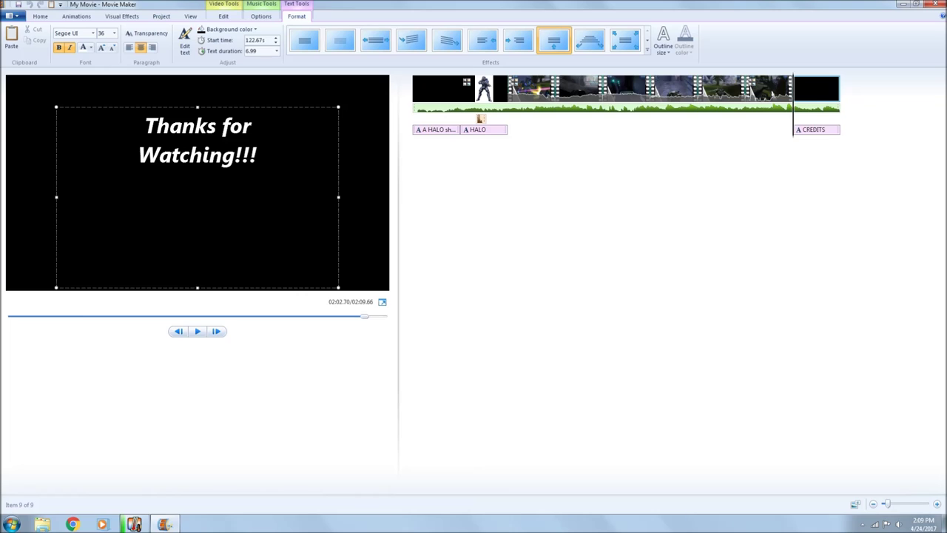
{"action": "type", "text": "a productio"}
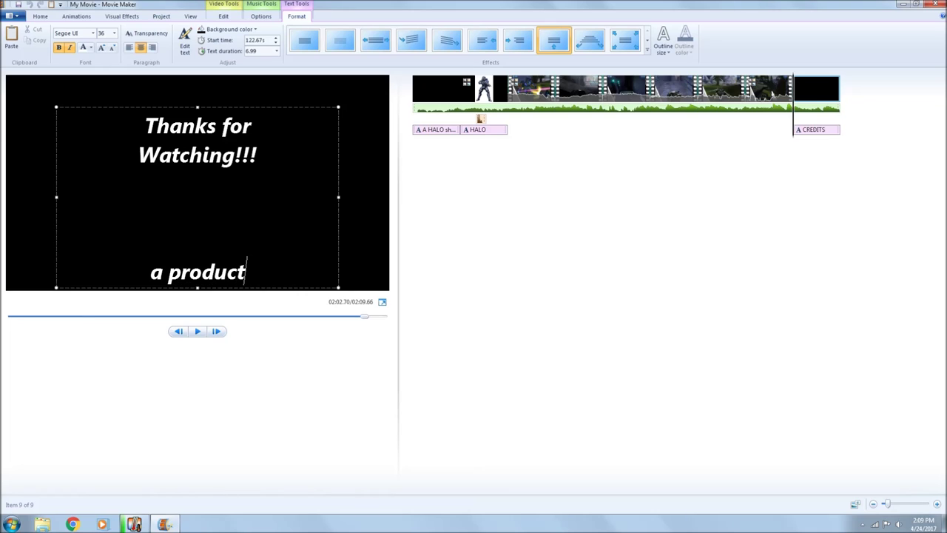